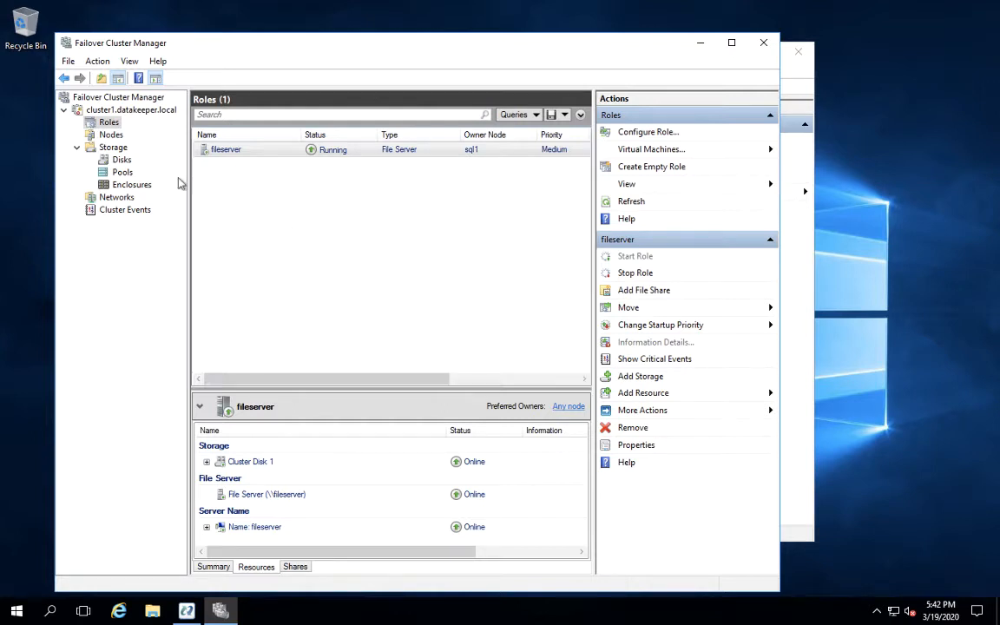
- Examine the cluster's fileserver role, the sql1 and sql2 nodes, and the Cluster Disk 1 storage in cluster1.datakeeper.local
click(215, 149)
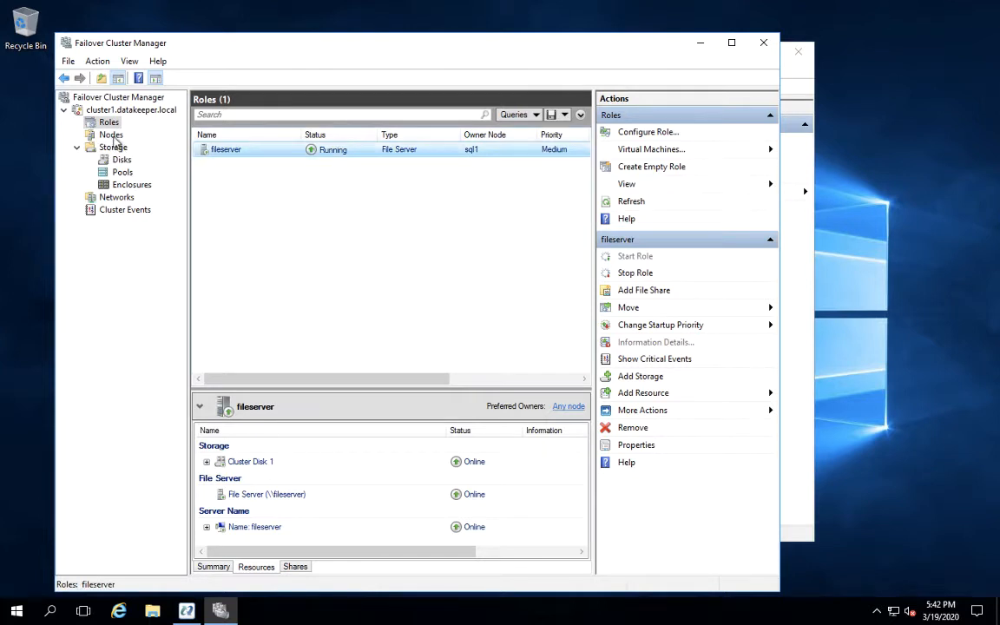
click(115, 135)
click(217, 150)
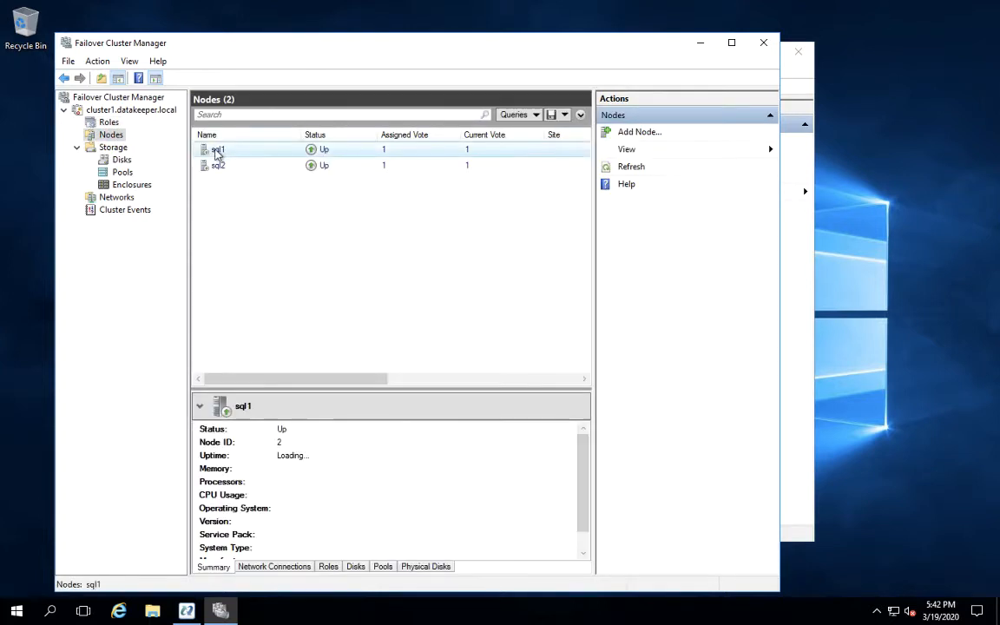
click(218, 166)
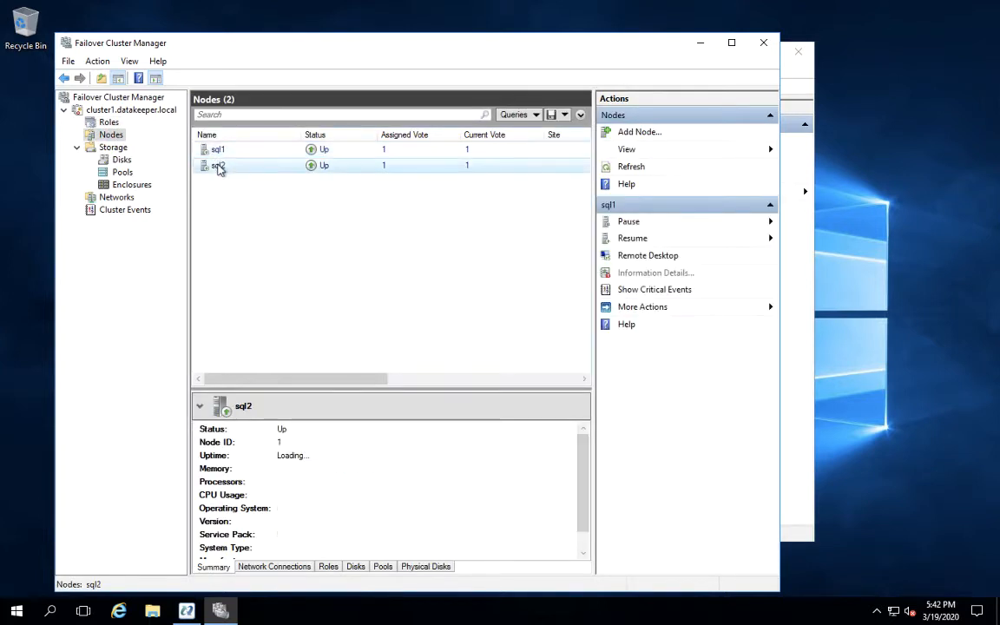
click(125, 161)
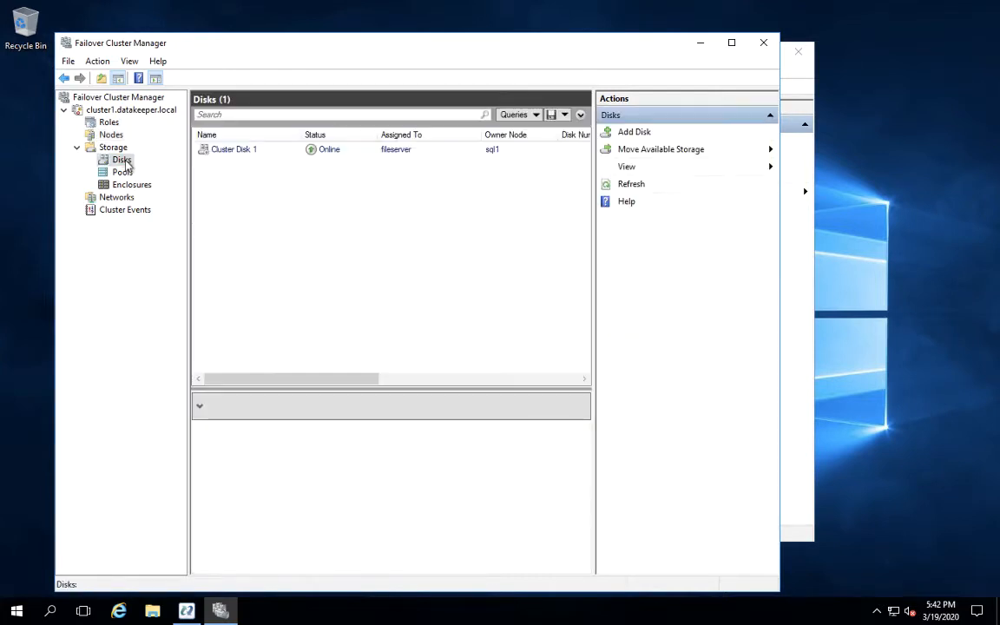
click(235, 152)
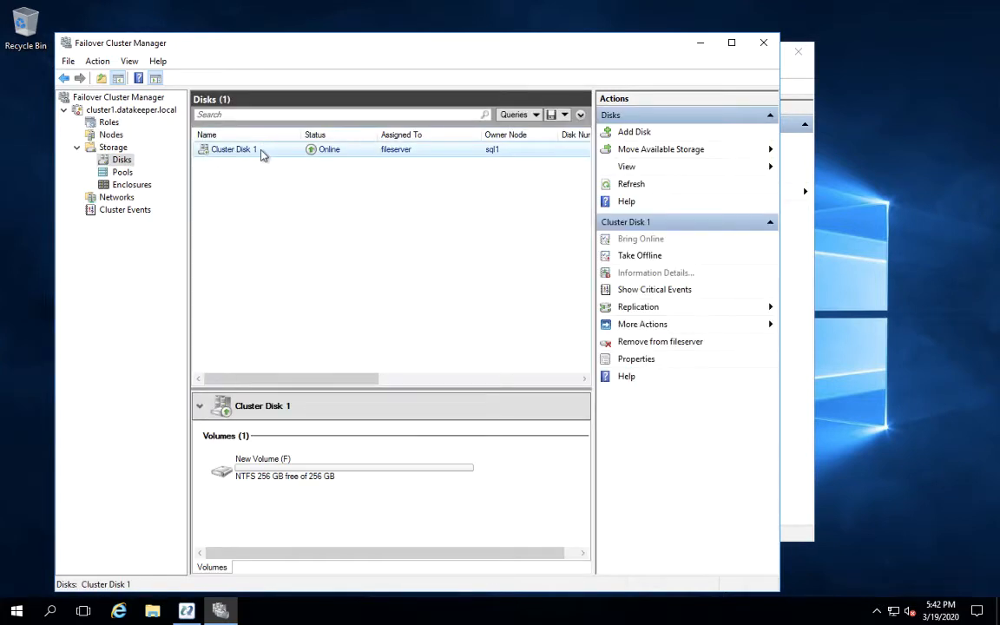
click(109, 123)
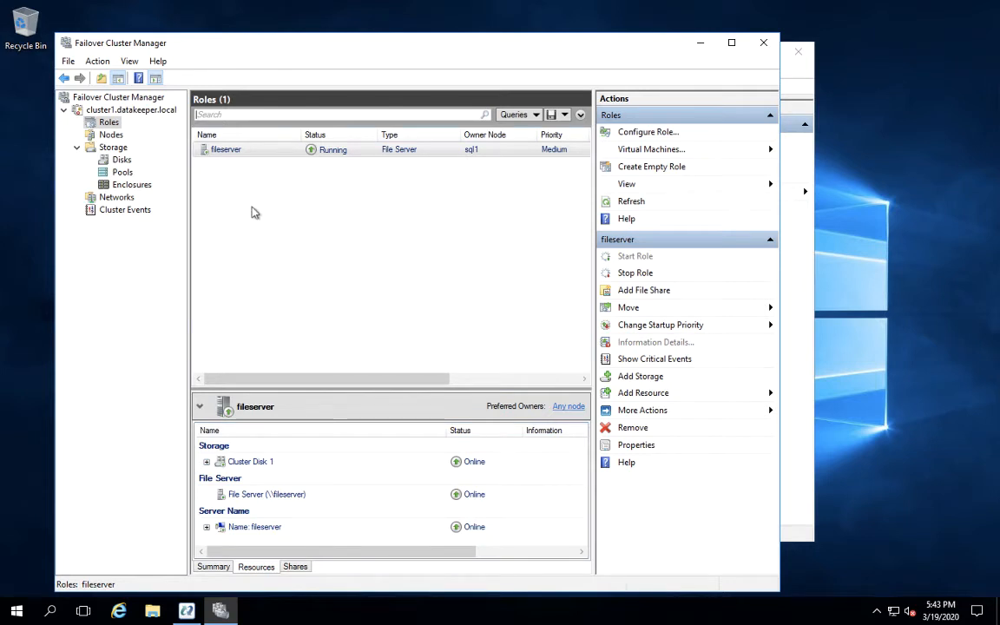
click(119, 159)
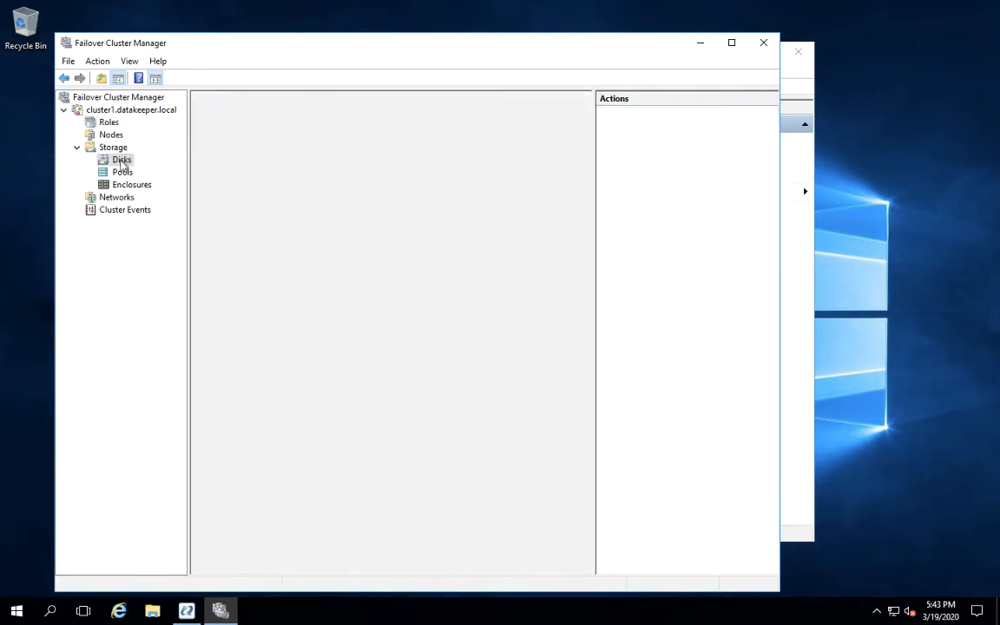
click(111, 135)
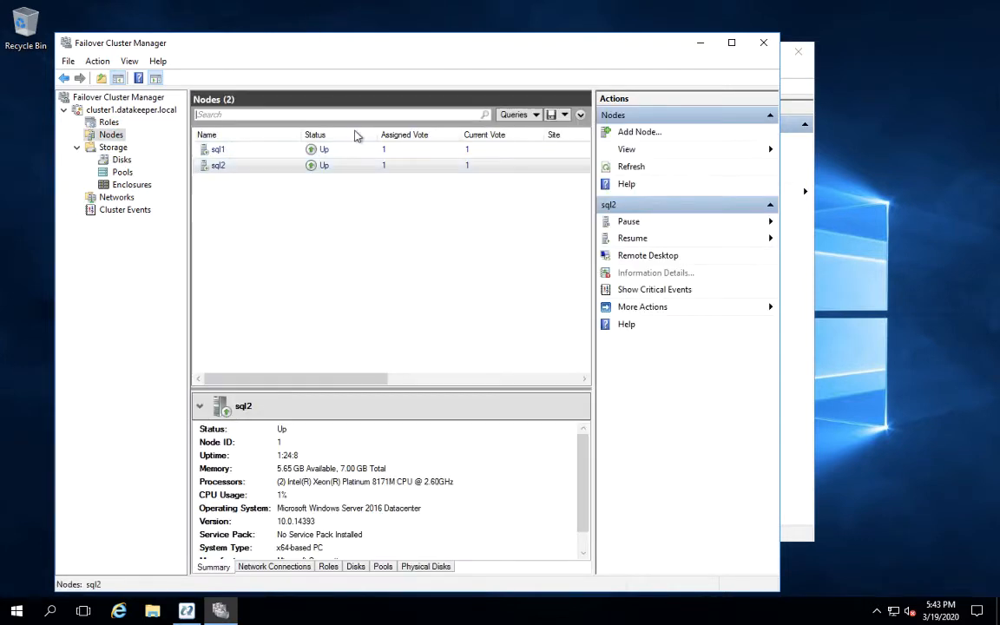
- Rearrange the full-screen desktops so that the SQL3 remote session directly follows SQL2, and open the SQL3 session
mouse_move(375, 7)
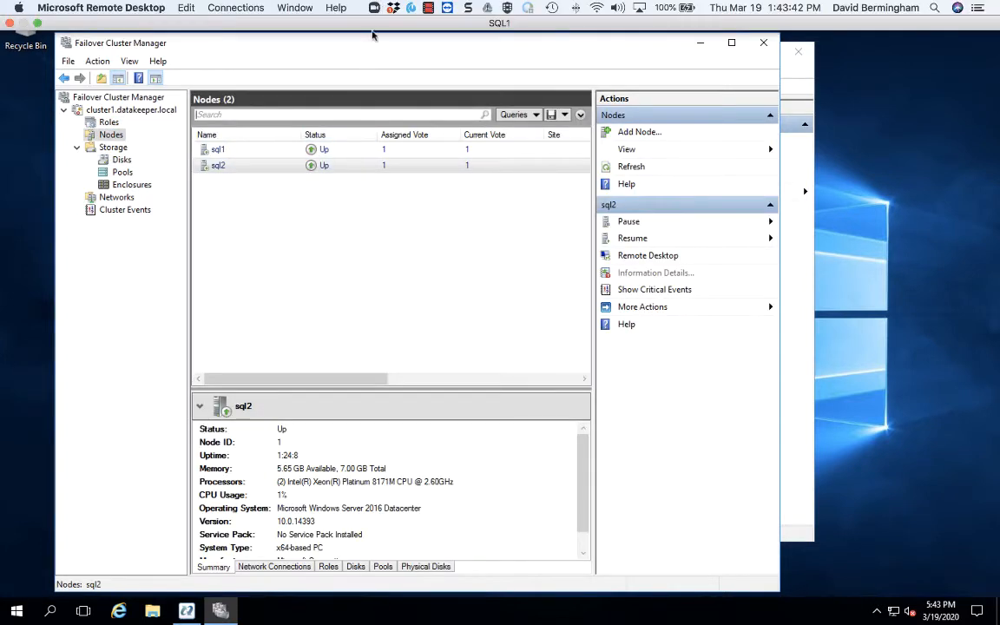
key(ctrl+Right)
key(ctrl+Right)
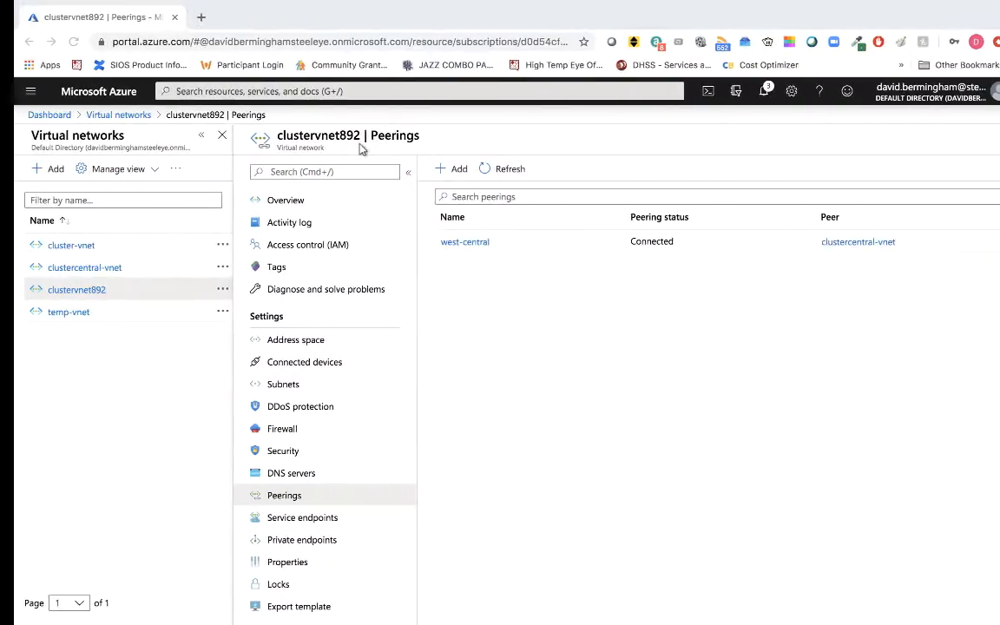
mouse_move(439, 11)
key(ctrl+Left)
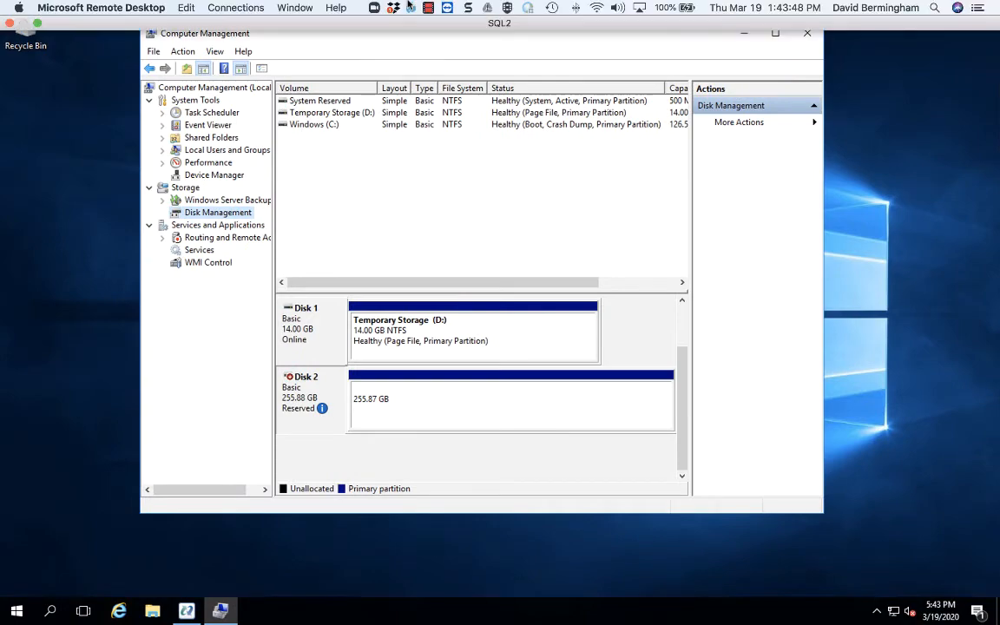
key(ctrl+Right)
key(ctrl+Right)
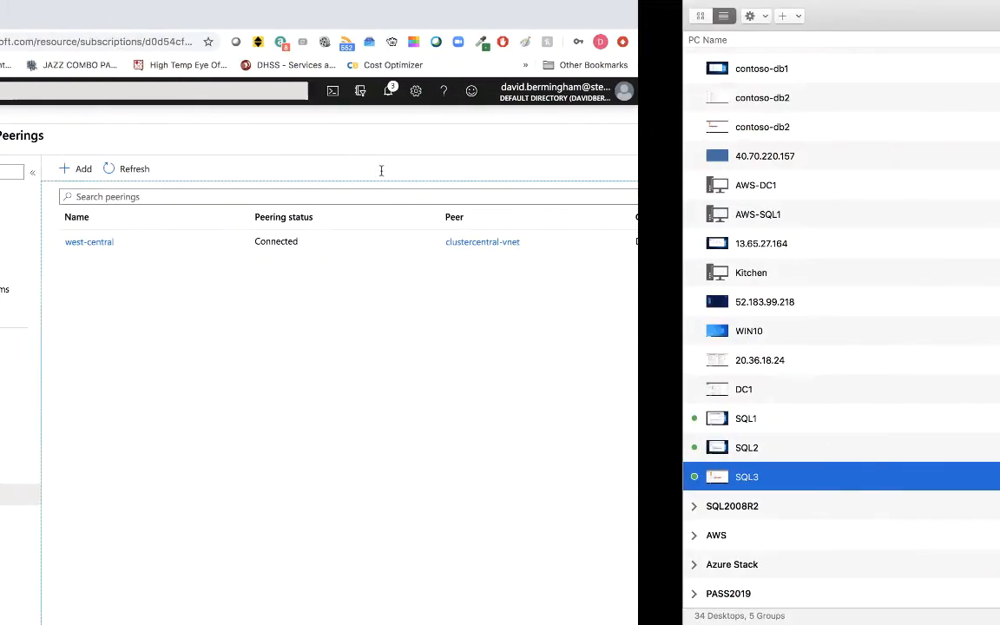
key(ctrl+Right)
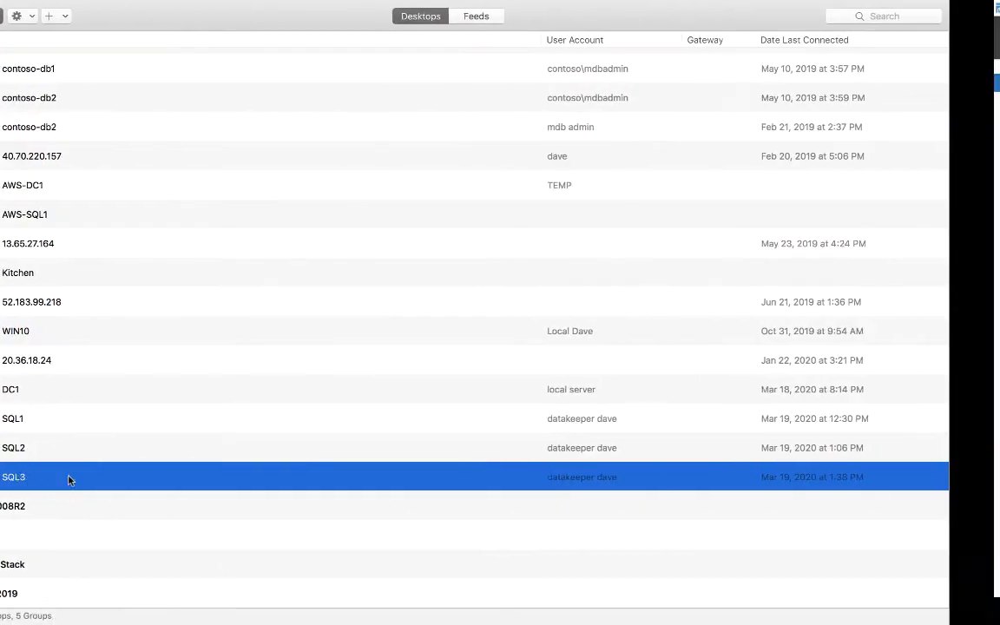
key(ctrl+Up)
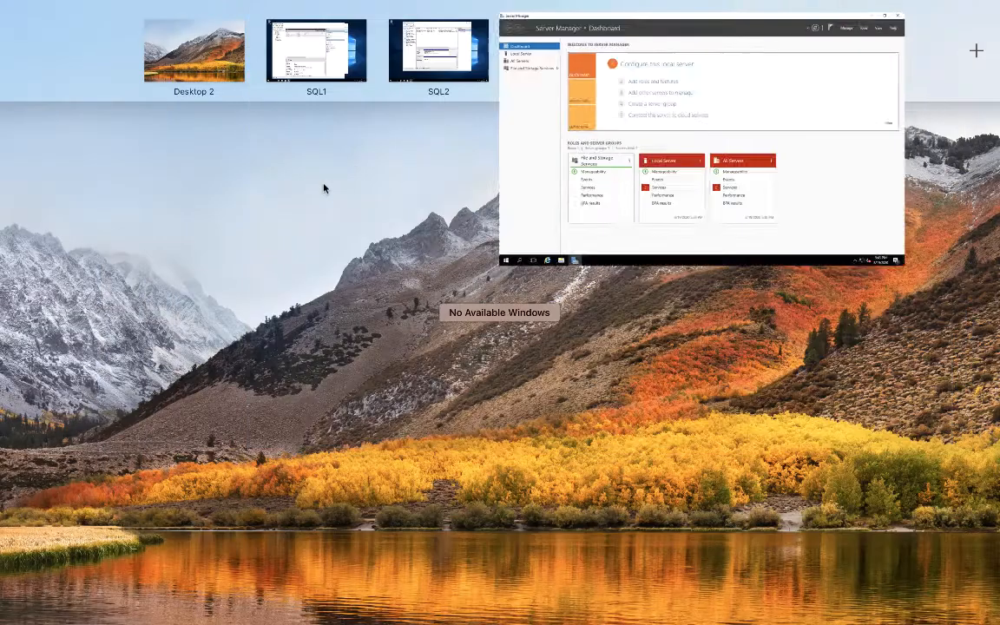
drag(792, 71, 547, 69)
click(547, 56)
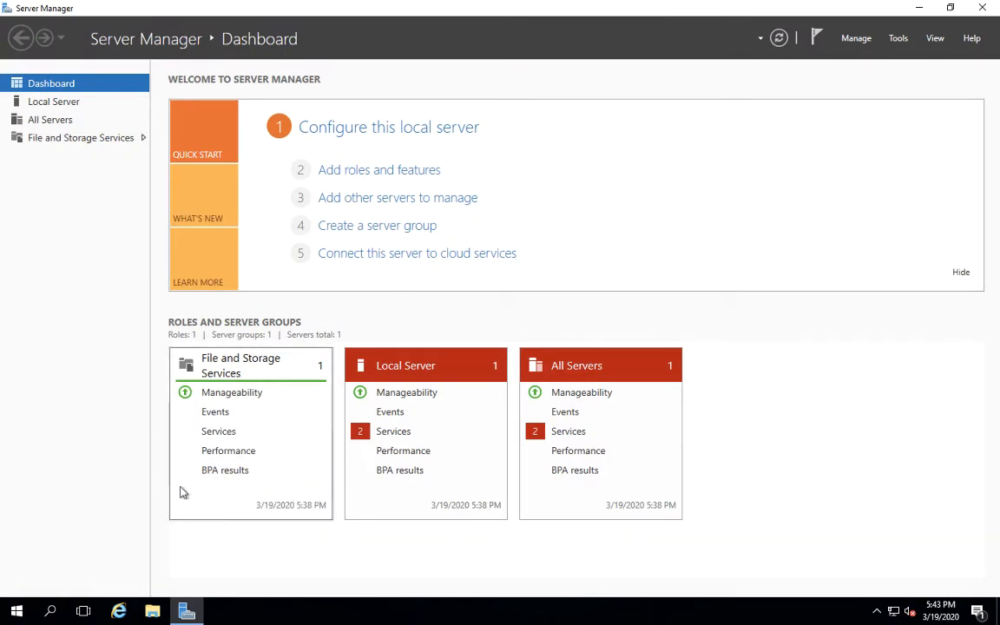
- Switch back to the SQL1 session and stop the fileserver role in the cluster
key(ctrl+Left)
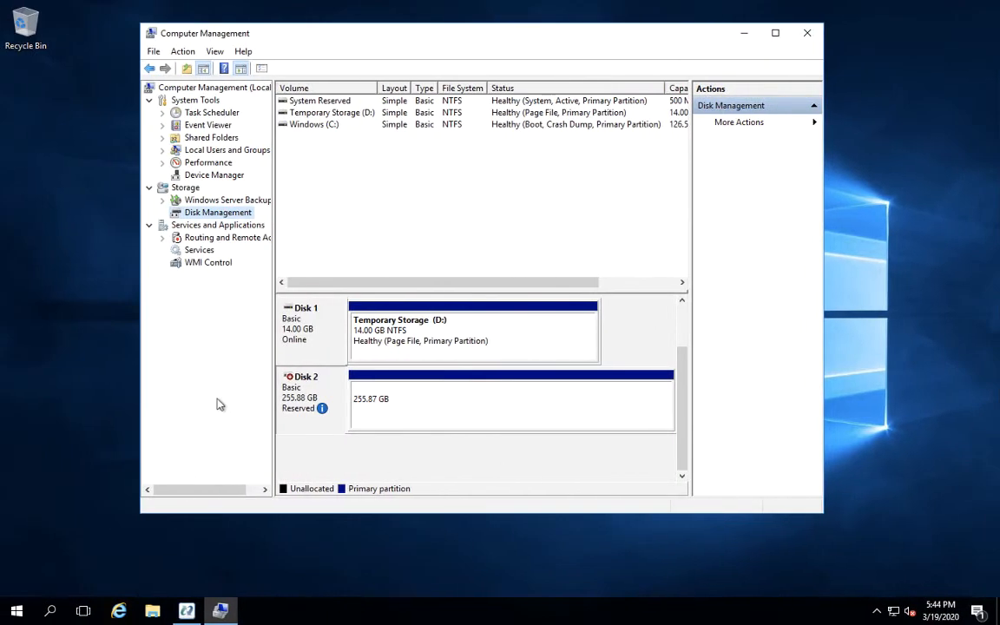
key(ctrl+super+Left)
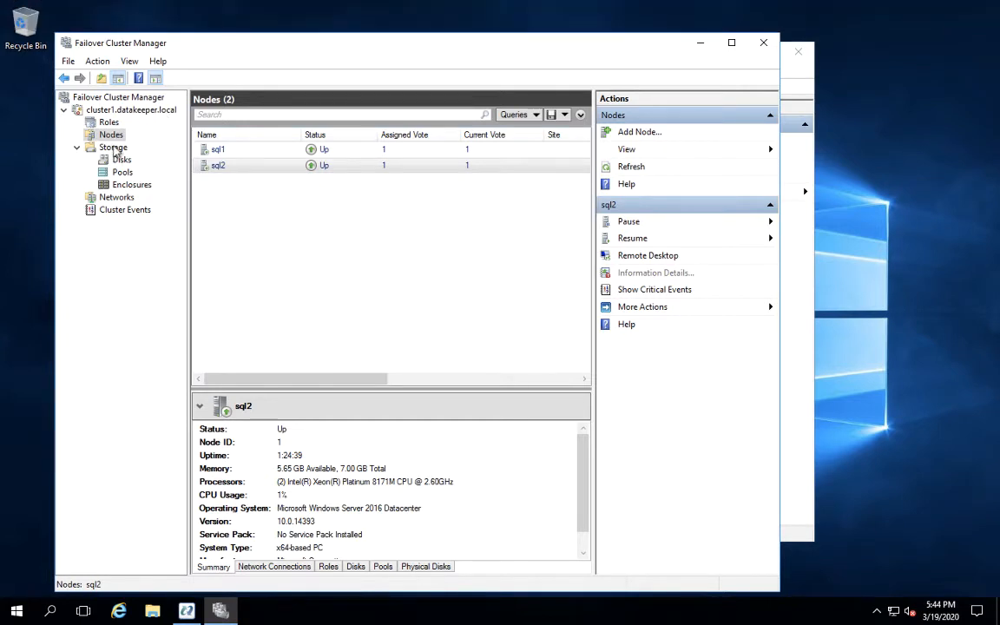
click(113, 122)
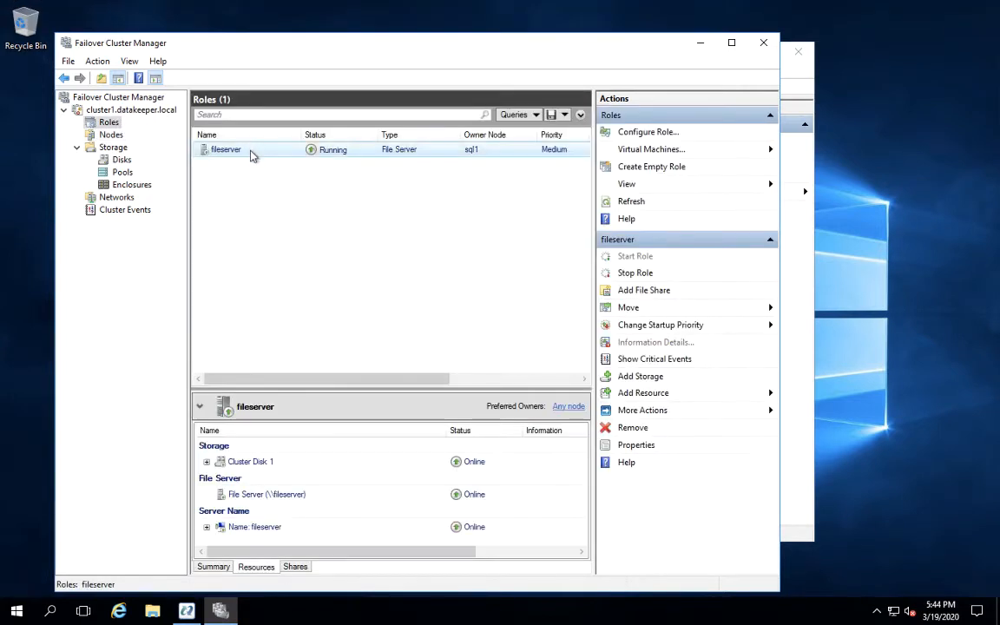
right_click(252, 154)
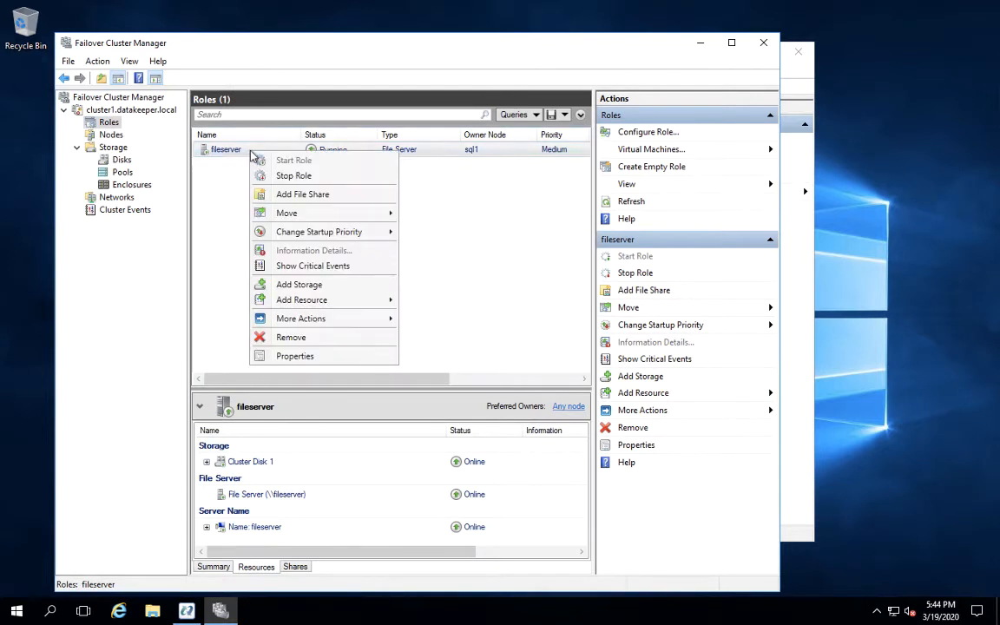
click(293, 178)
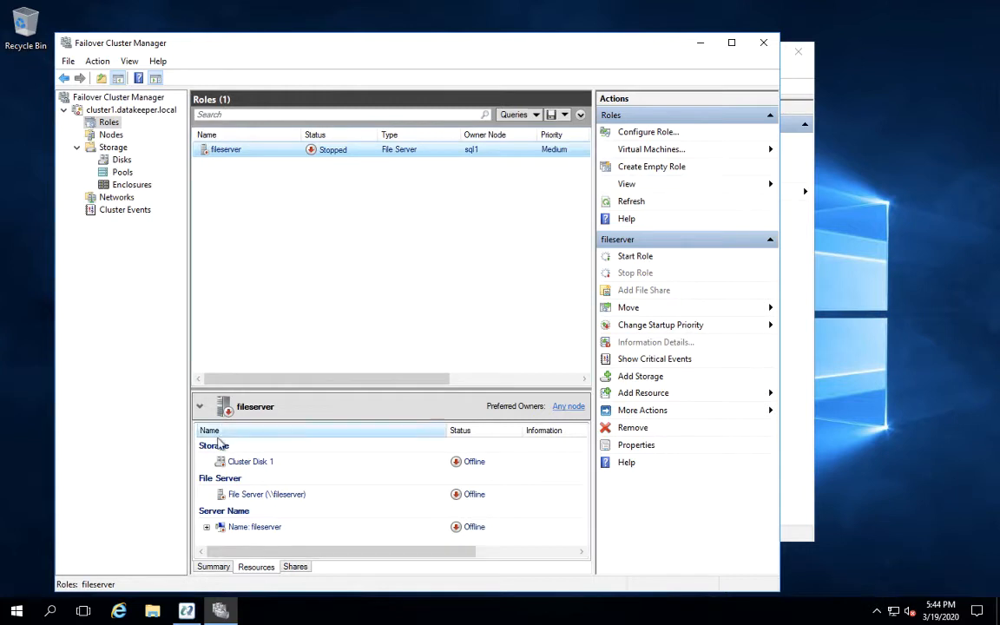
- Remove Cluster Disk 1 from the fileserver role's storage resources and confirm the removal
click(243, 462)
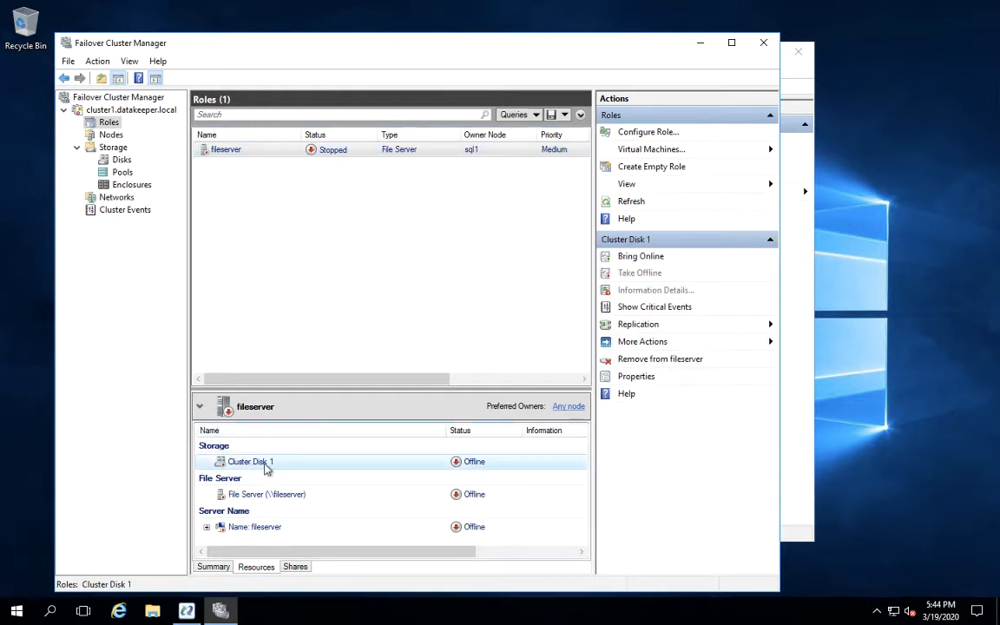
right_click(269, 465)
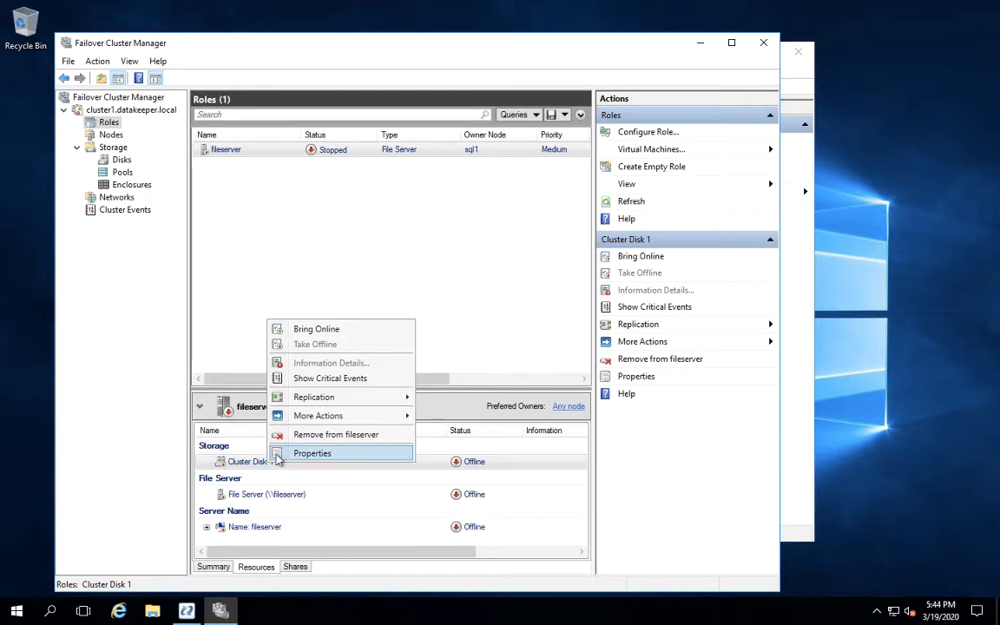
click(282, 434)
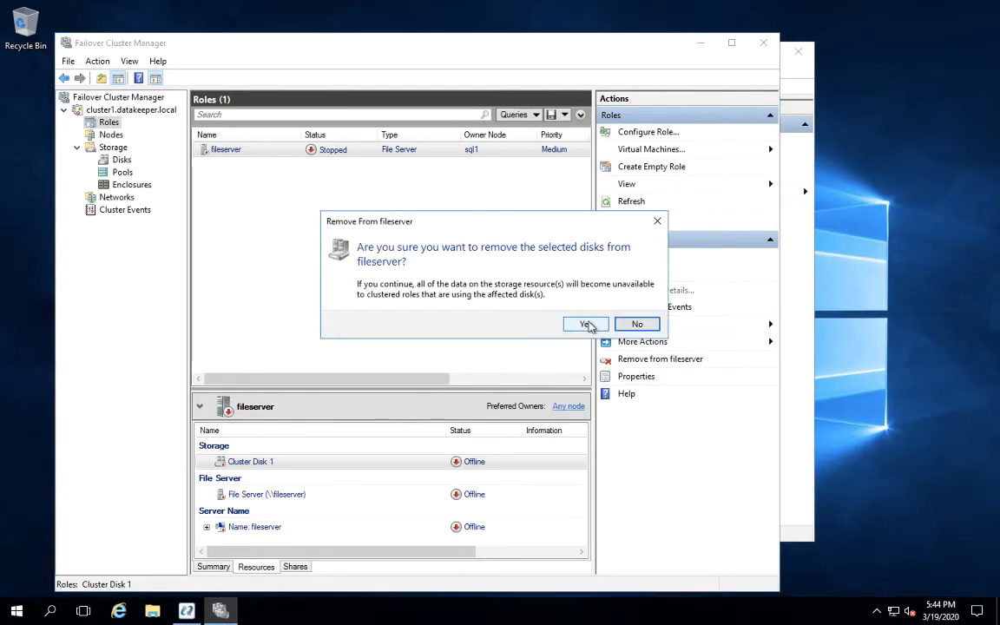
click(584, 324)
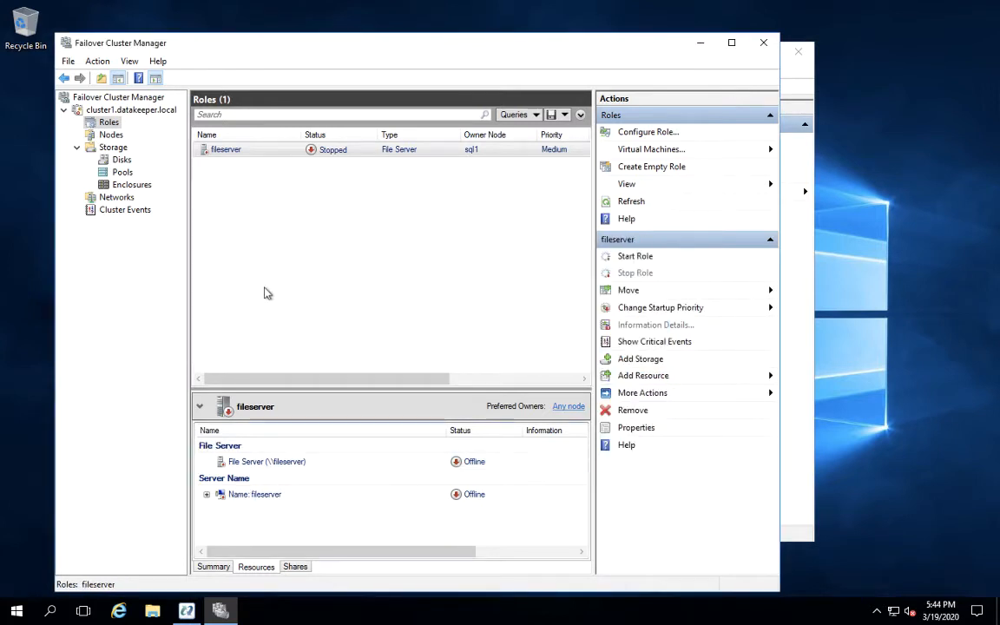
- Remove Cluster Disk 1 from the cluster's Available Storage and confirm the removal
click(122, 161)
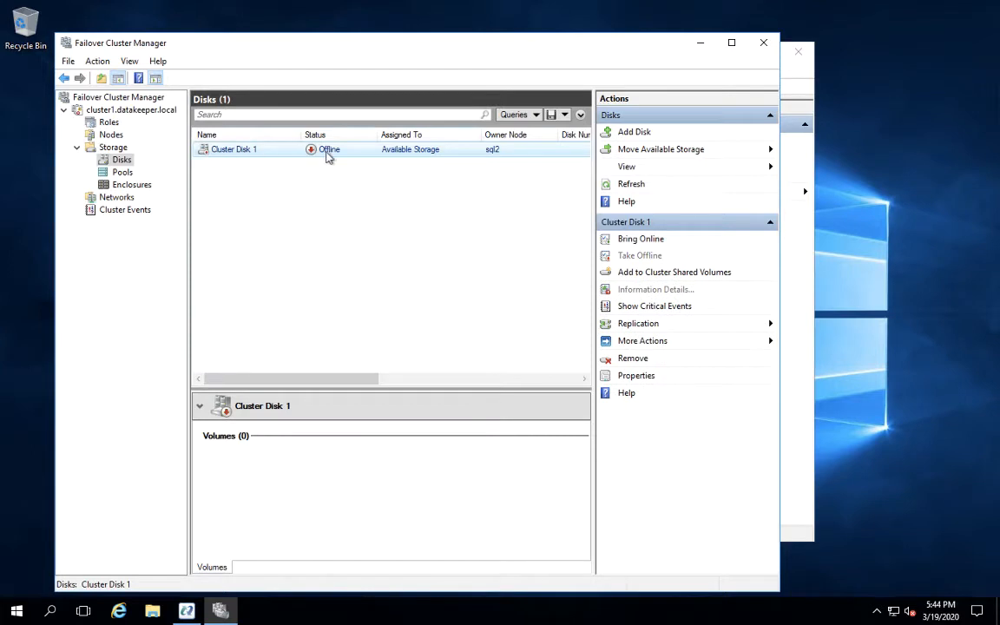
right_click(227, 154)
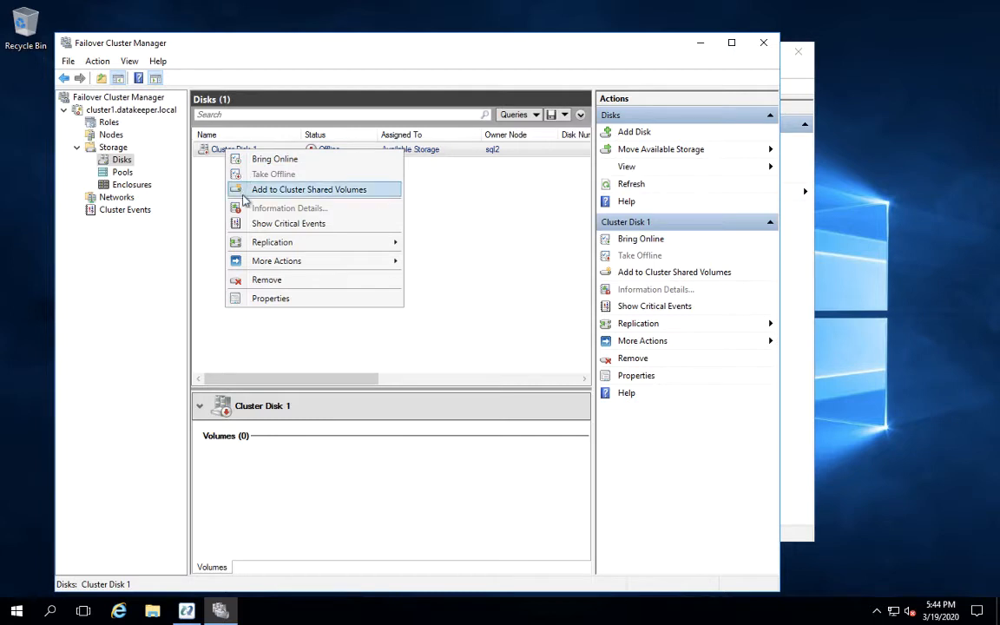
click(251, 280)
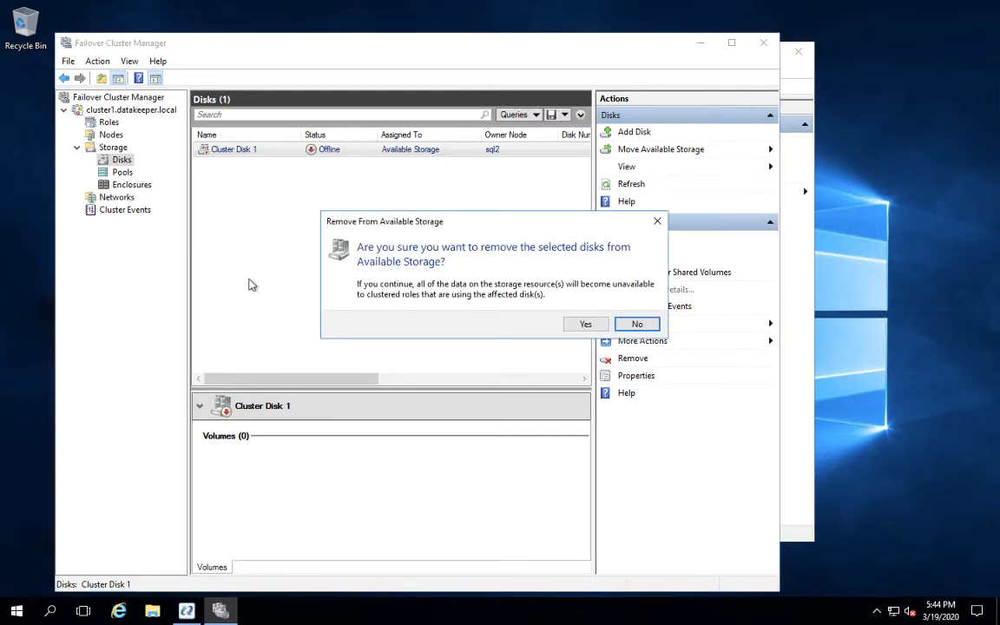
click(582, 324)
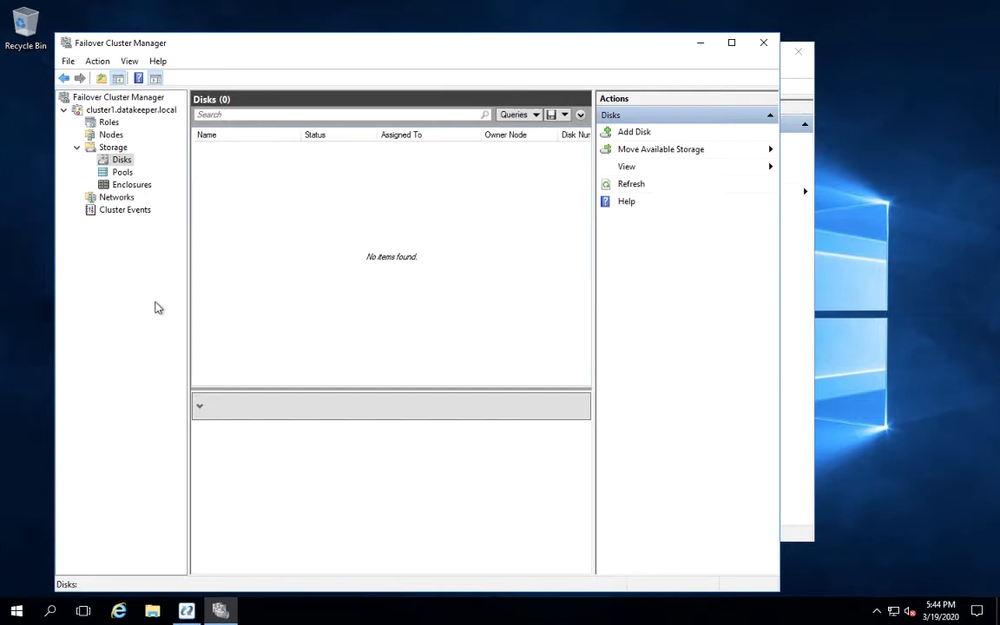
- Switch to the SQL2 session and bring Disk 2 online in Disk Management
mouse_move(311, 5)
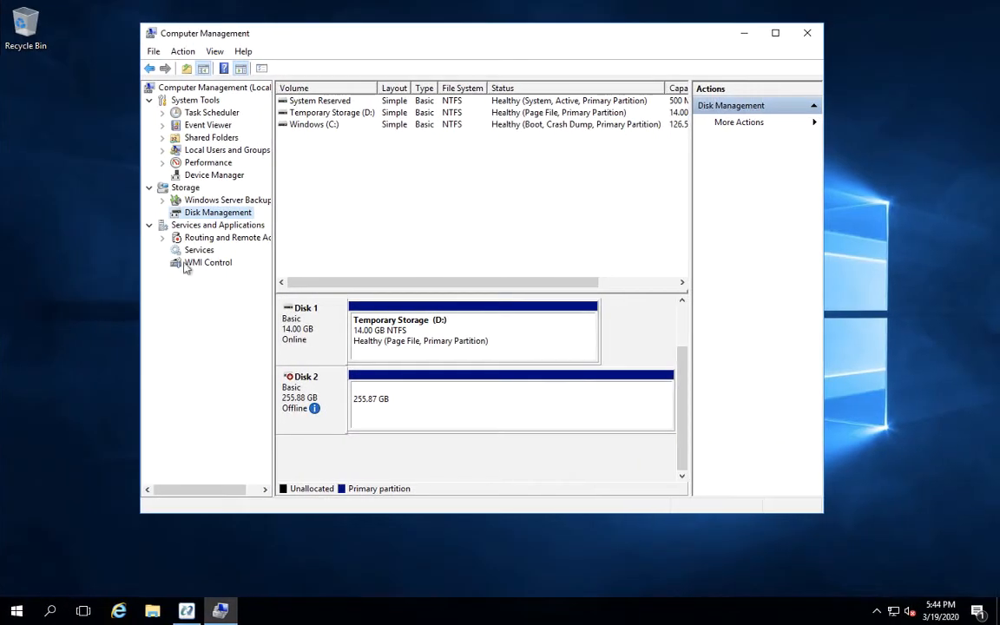
mouse_move(329, 5)
right_click(296, 405)
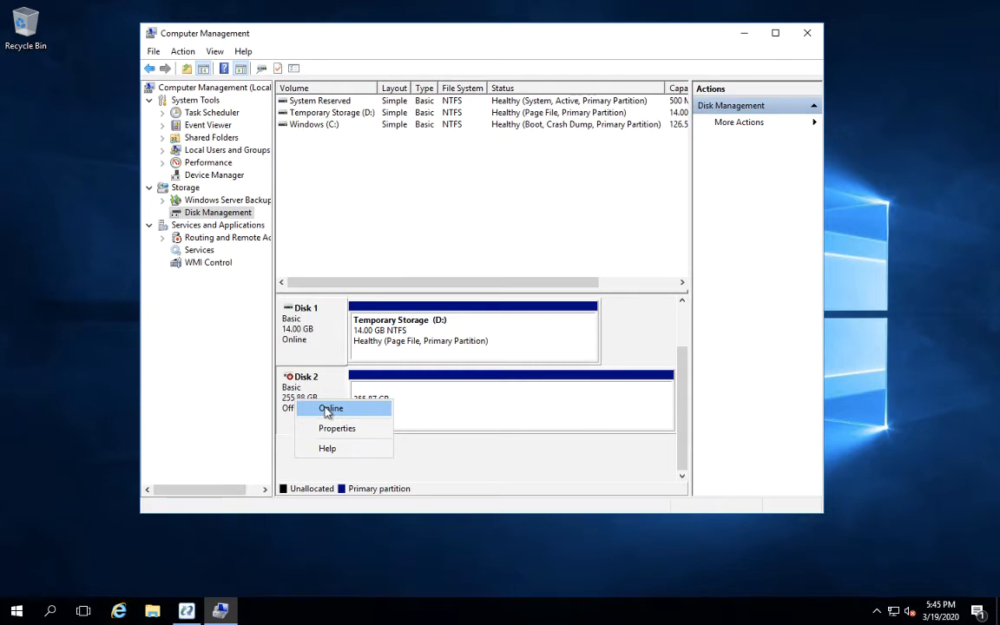
click(329, 409)
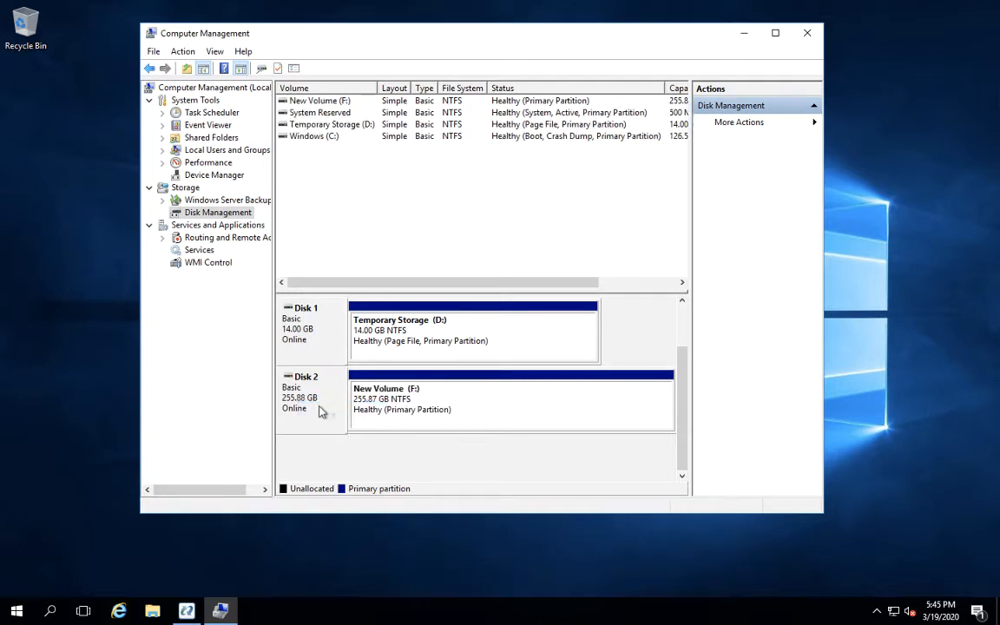
- Return to the SQL1 session and launch Computer Management from the Windows administrative tools
click(186, 610)
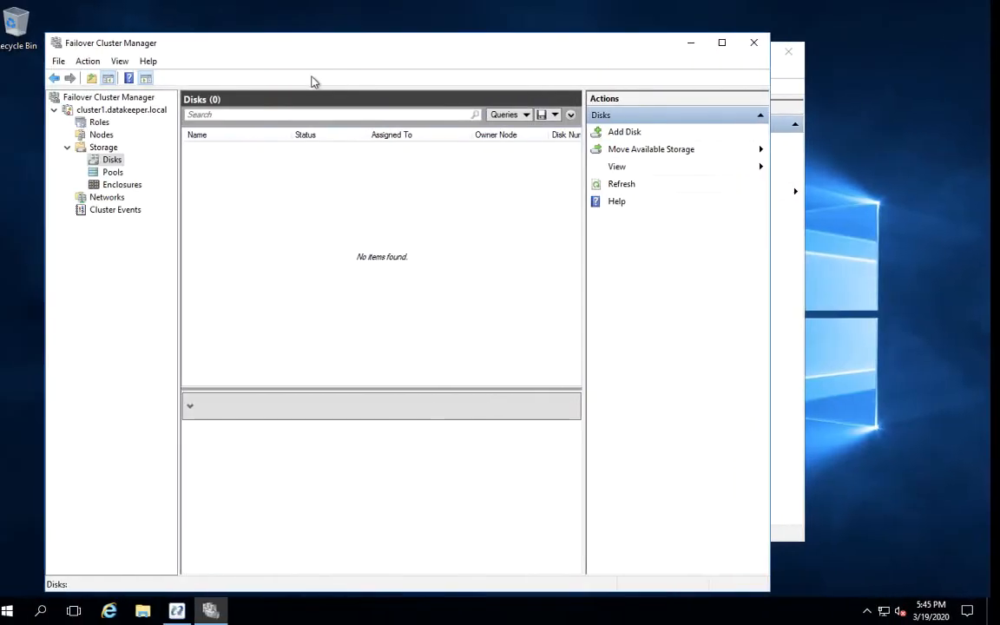
click(17, 611)
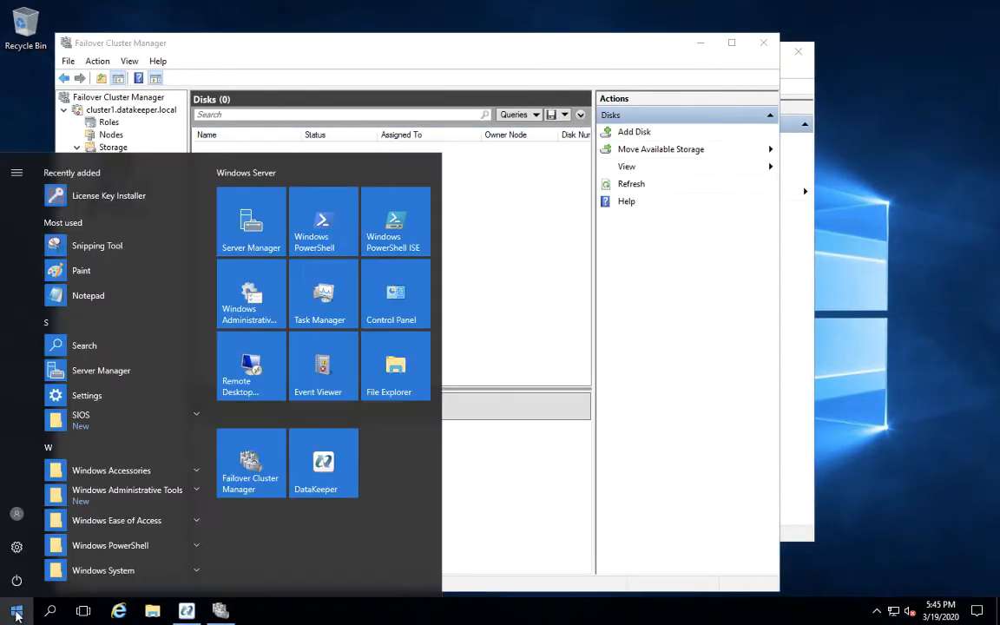
click(185, 493)
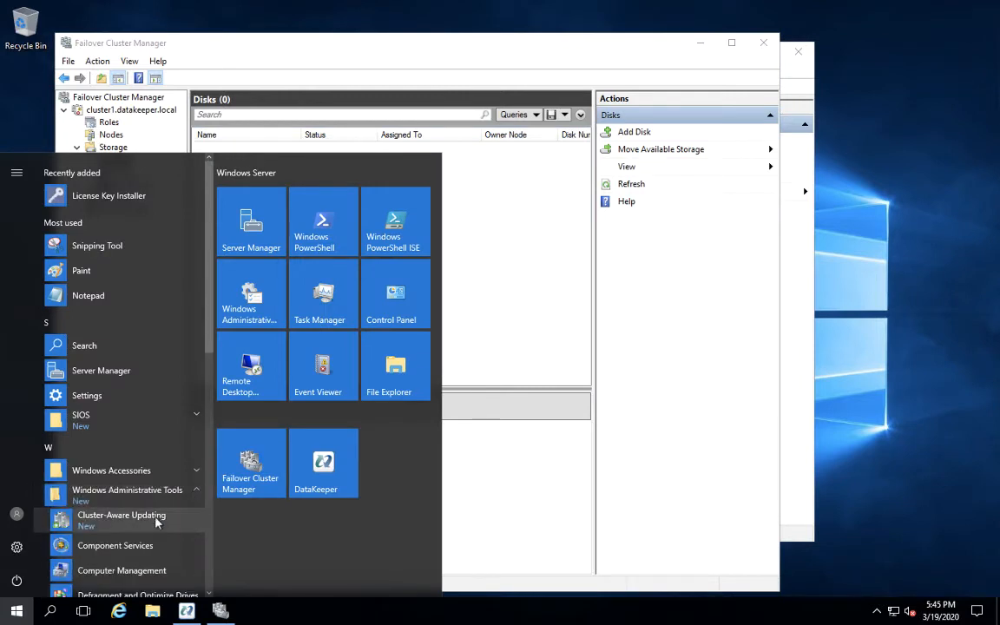
click(132, 571)
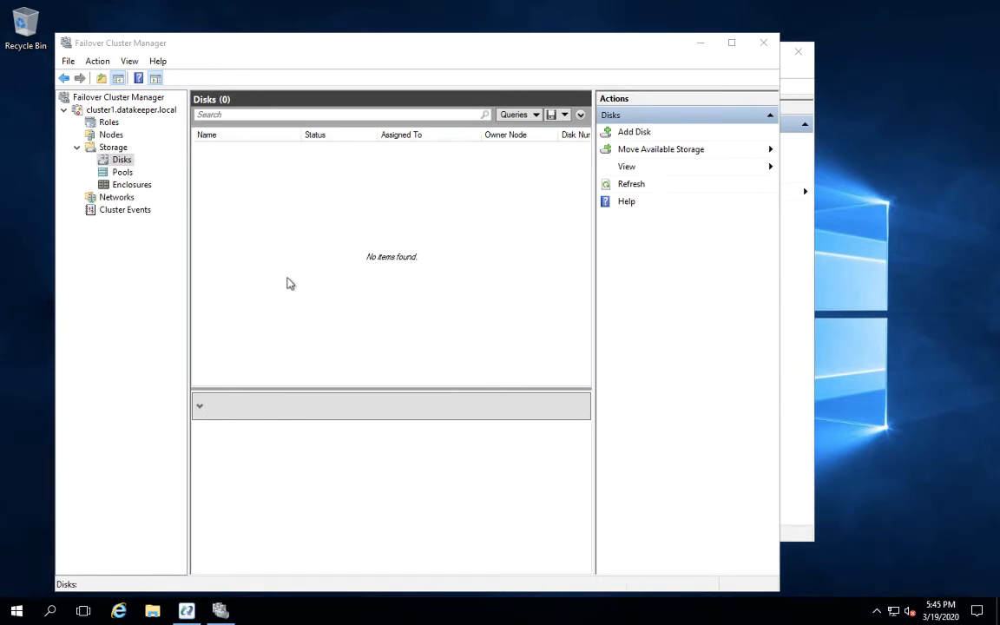
- Bring the offline Disk 2 online on SQL1 in Disk Management
click(89, 203)
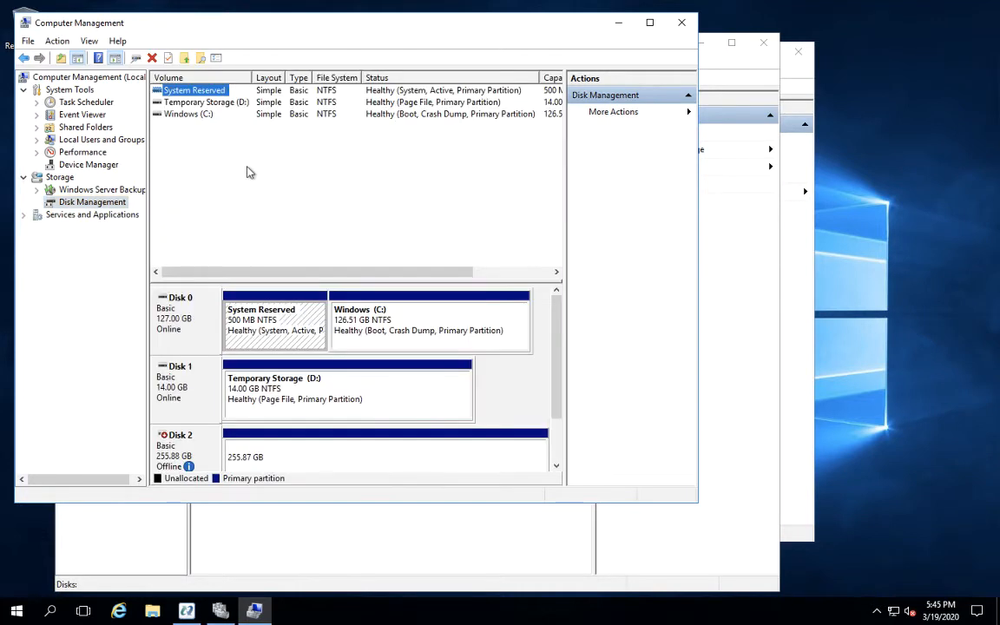
right_click(171, 451)
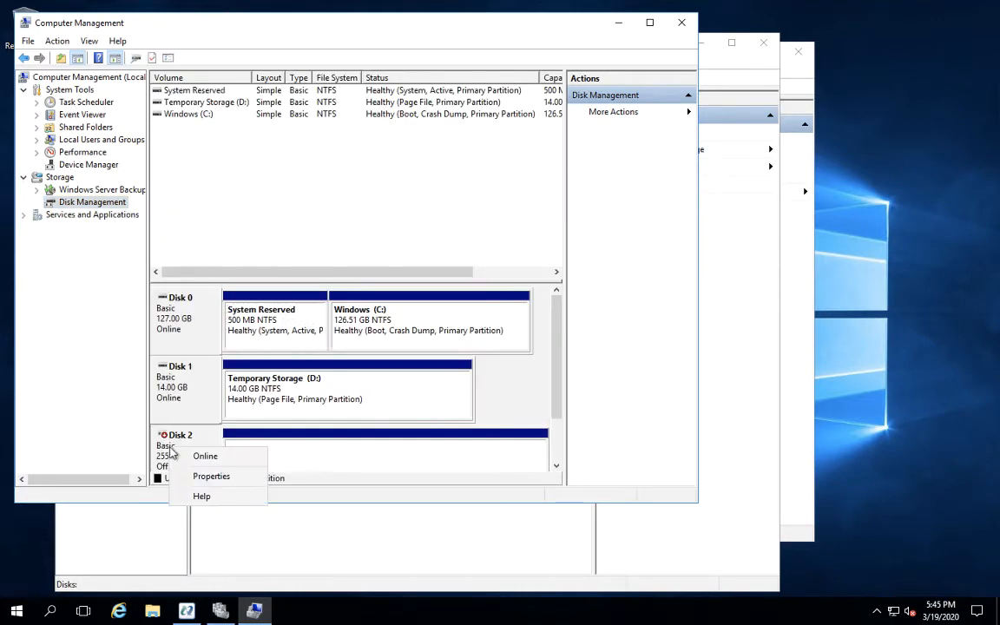
click(202, 453)
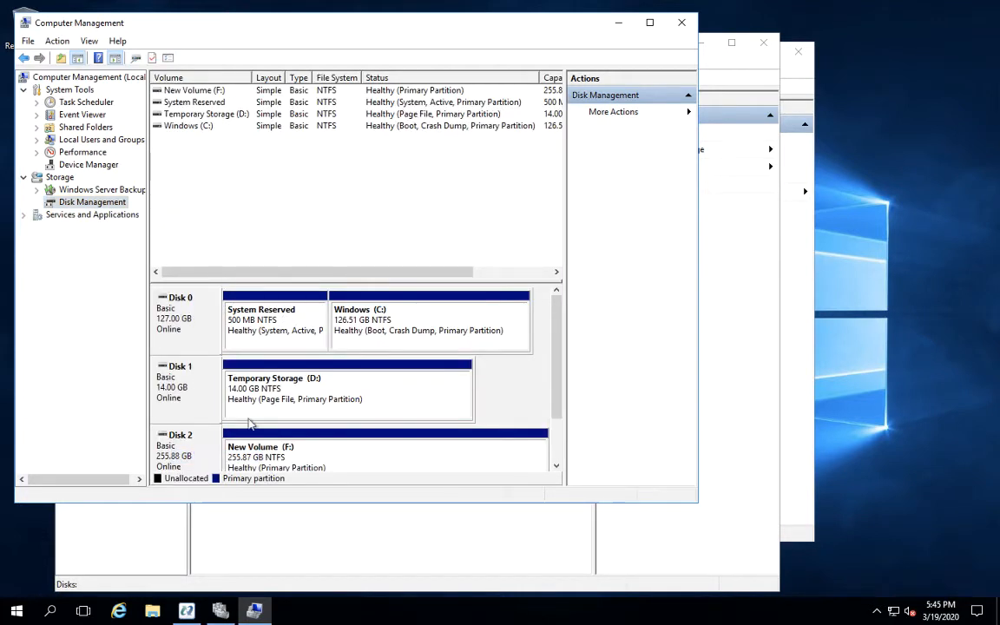
- Switch to DataKeeper and create a new job named F Drive
click(186, 610)
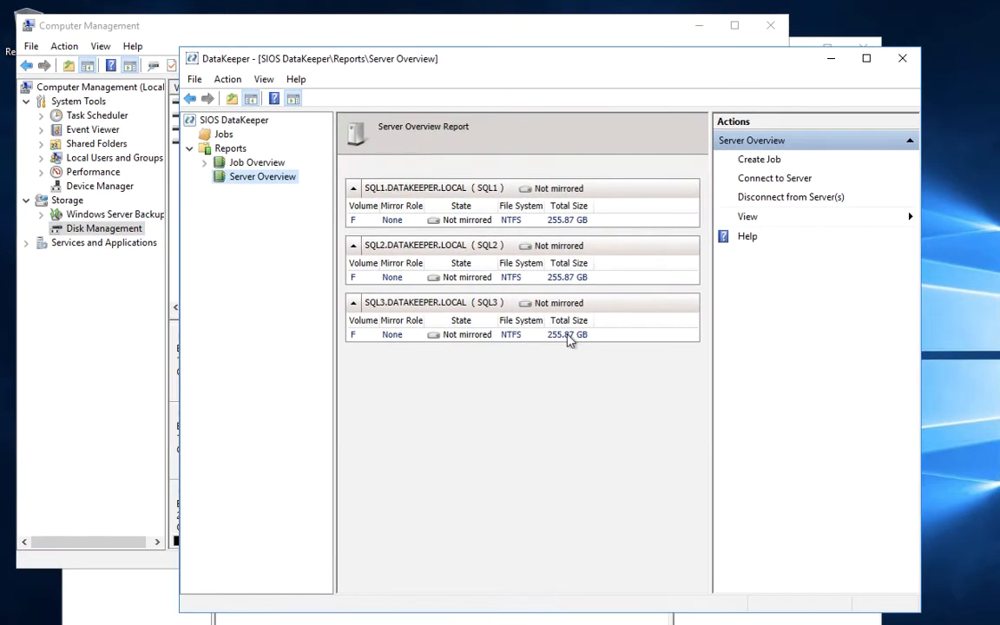
click(211, 136)
right_click(212, 137)
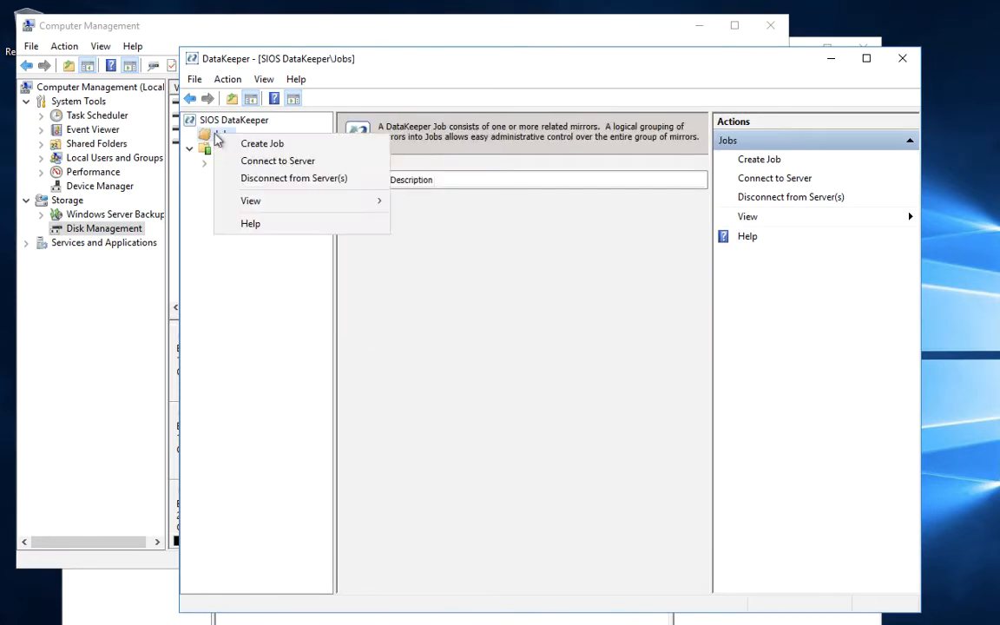
click(273, 147)
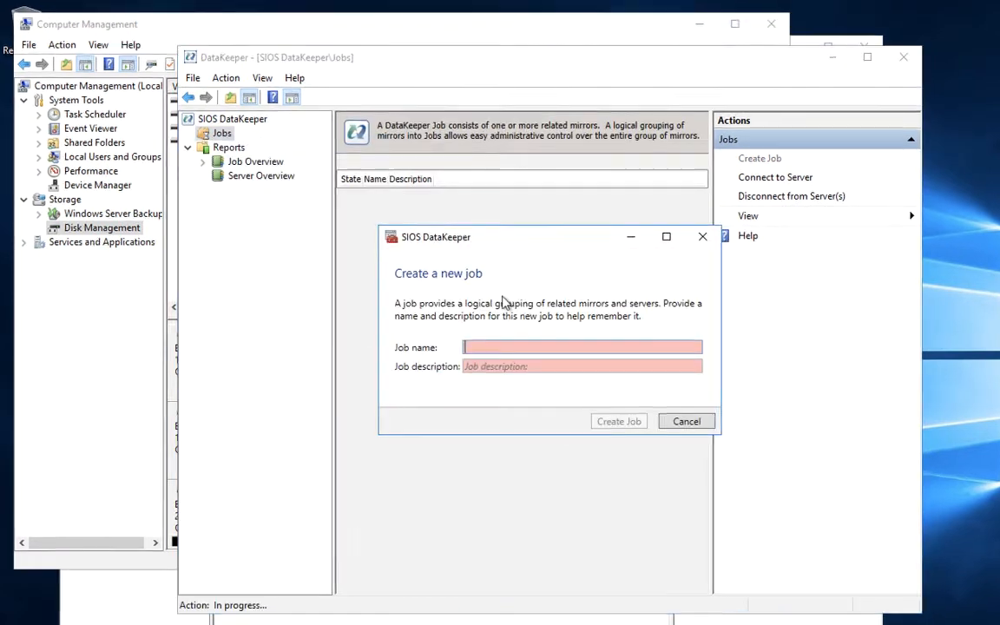
text(F Drive)
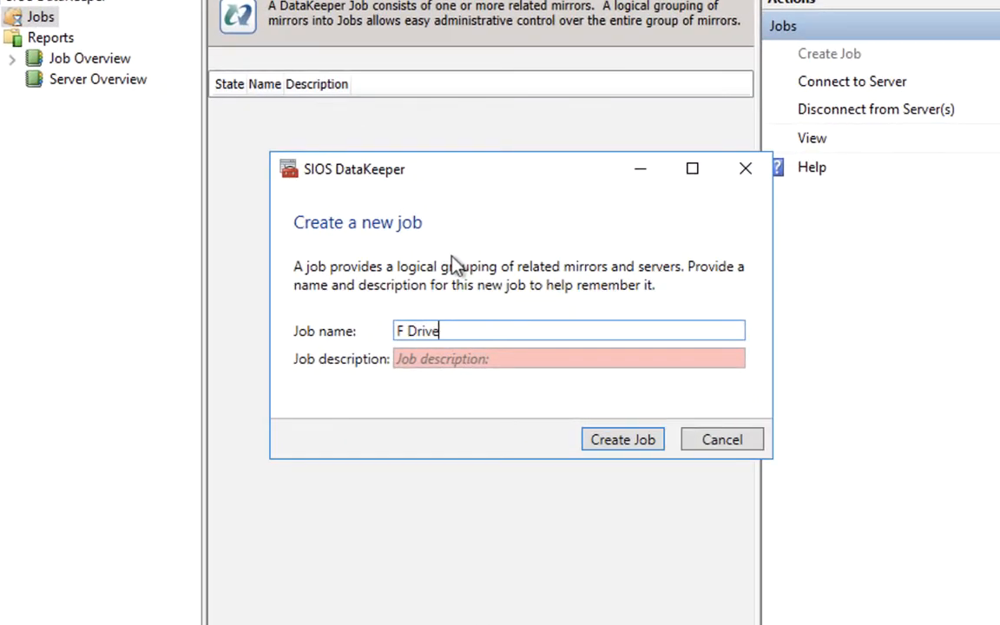
click(618, 444)
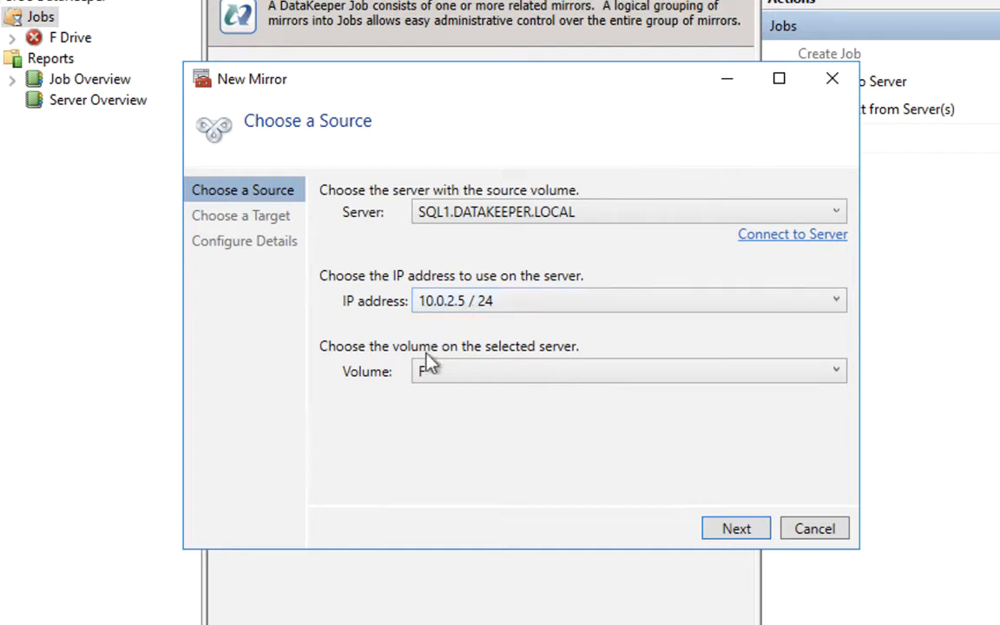
- Define the mirror from volume F on SQL1 (10.0.2.5 / 24) to volume F on SQL3 (10.0.3.4 / 24)
click(735, 530)
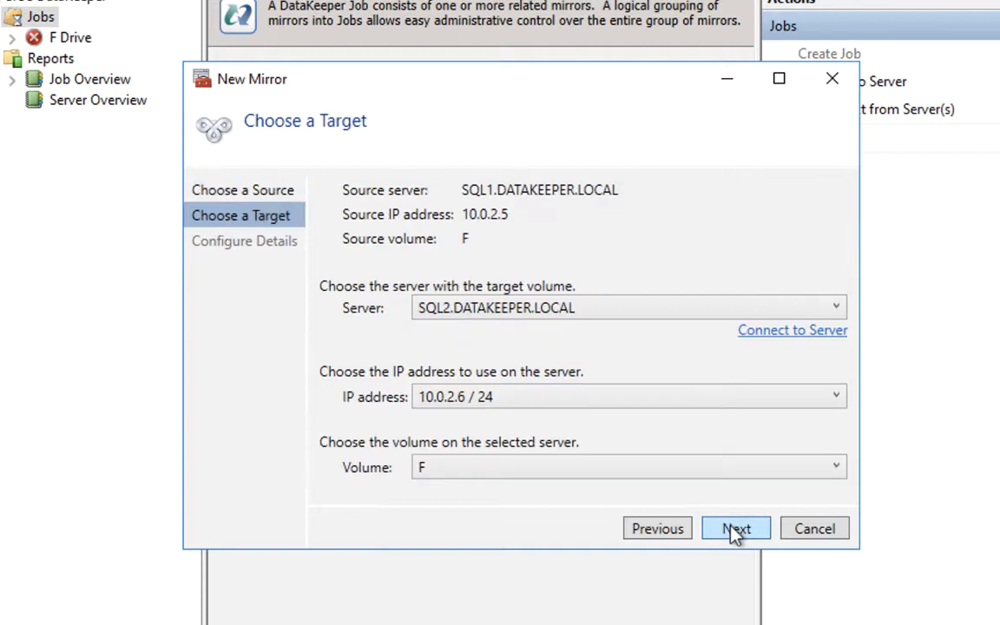
click(458, 316)
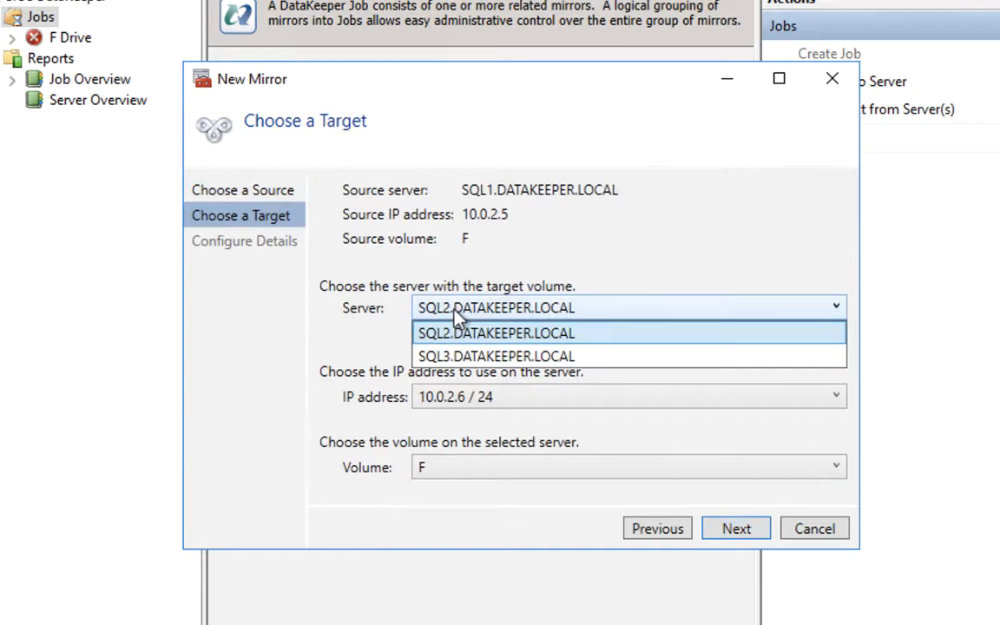
click(461, 357)
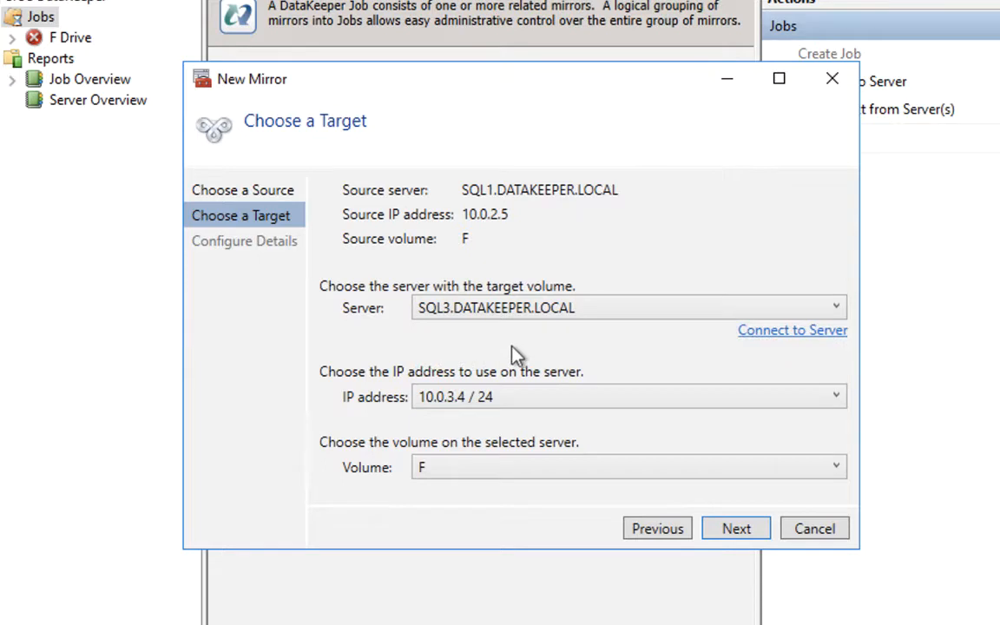
click(739, 531)
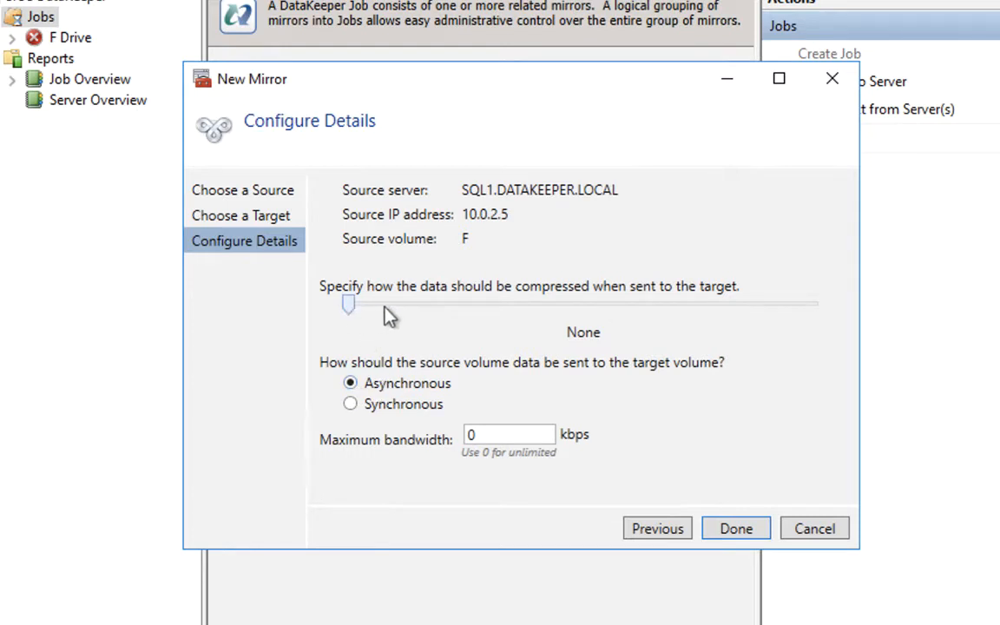
- Create the mirror as asynchronous with no compression and unlimited bandwidth, and auto-register it as a cluster volume
click(418, 306)
drag(398, 311, 351, 319)
click(738, 530)
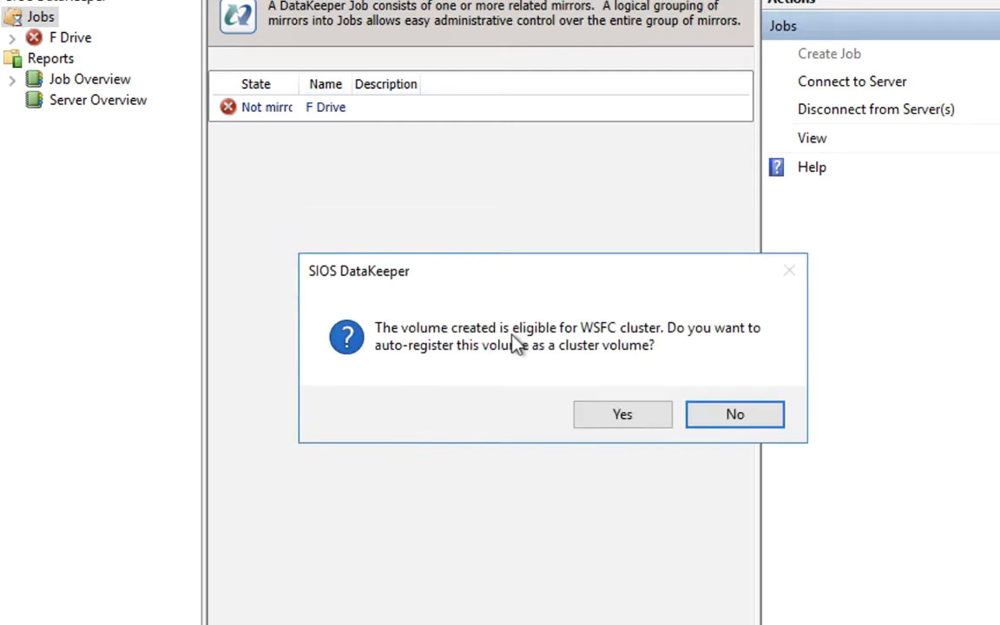
click(632, 418)
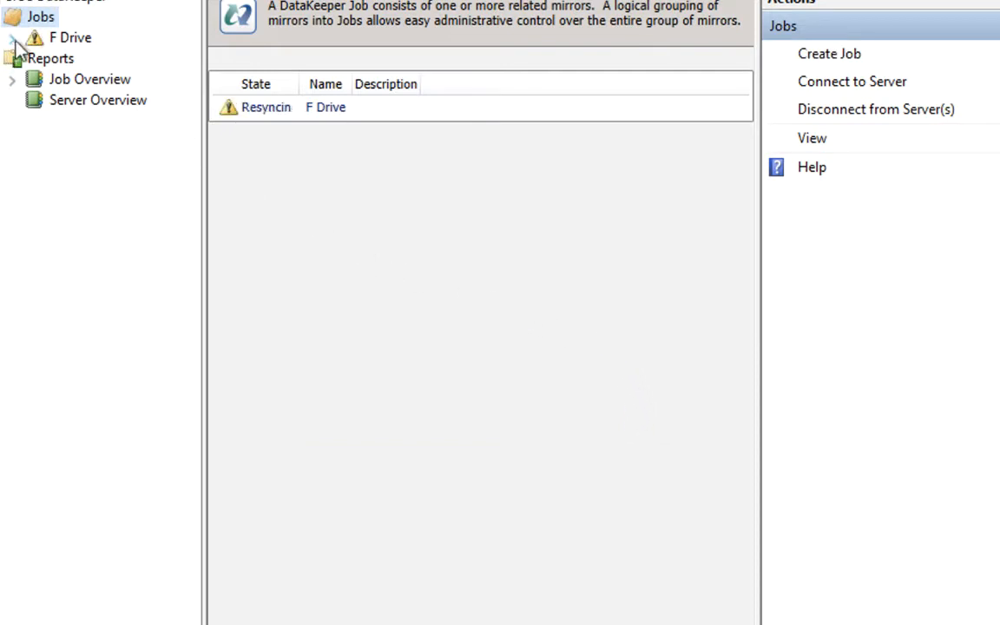
- Include SQL2's volume F at 10.0.2.6 / 24 as a shared source volume for the F Drive job's mirror
click(50, 38)
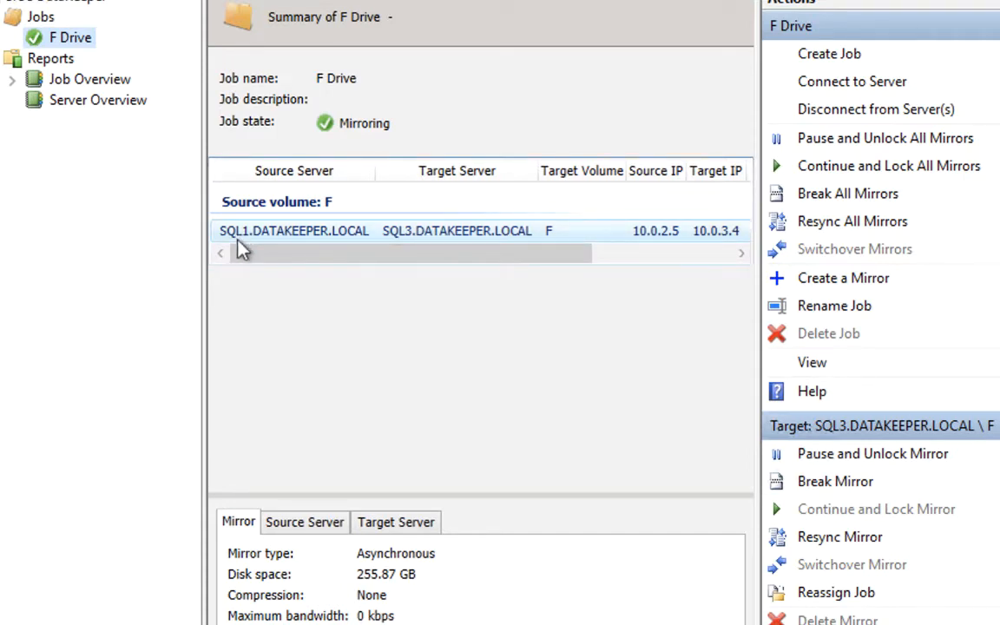
scroll(880, 312, down, 1)
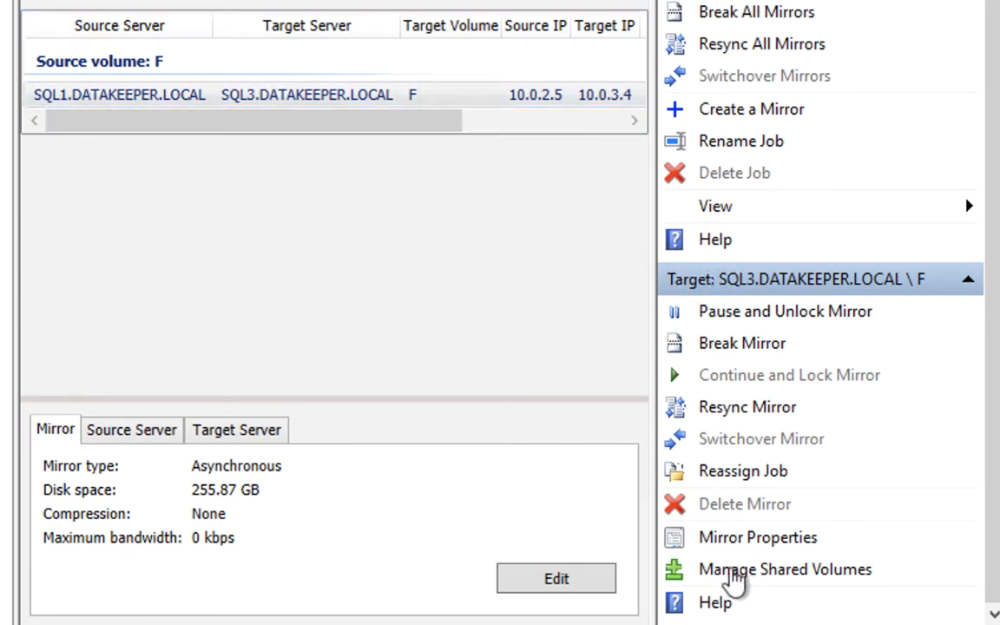
click(737, 573)
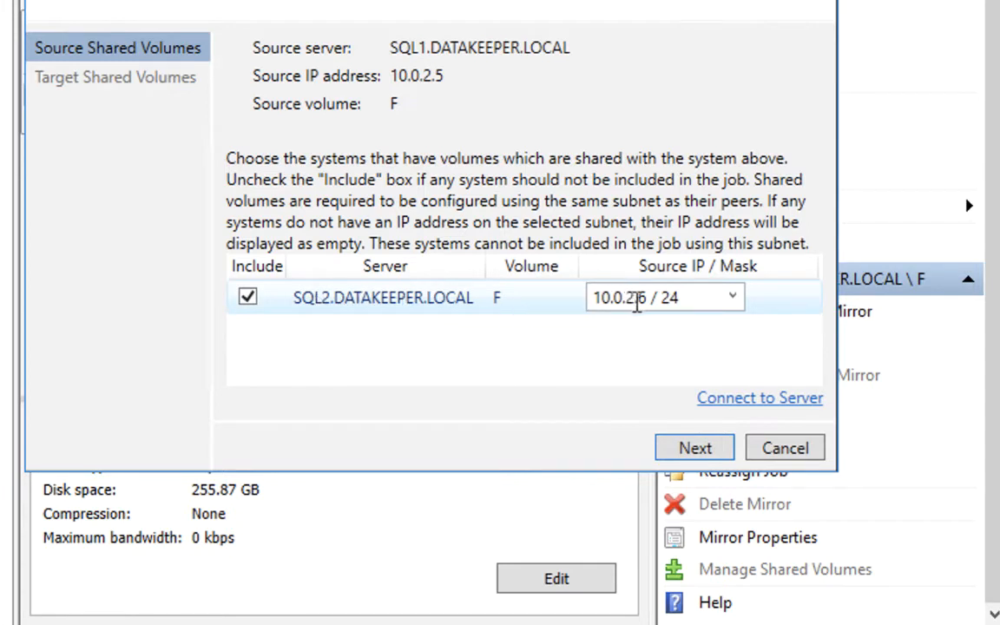
click(694, 449)
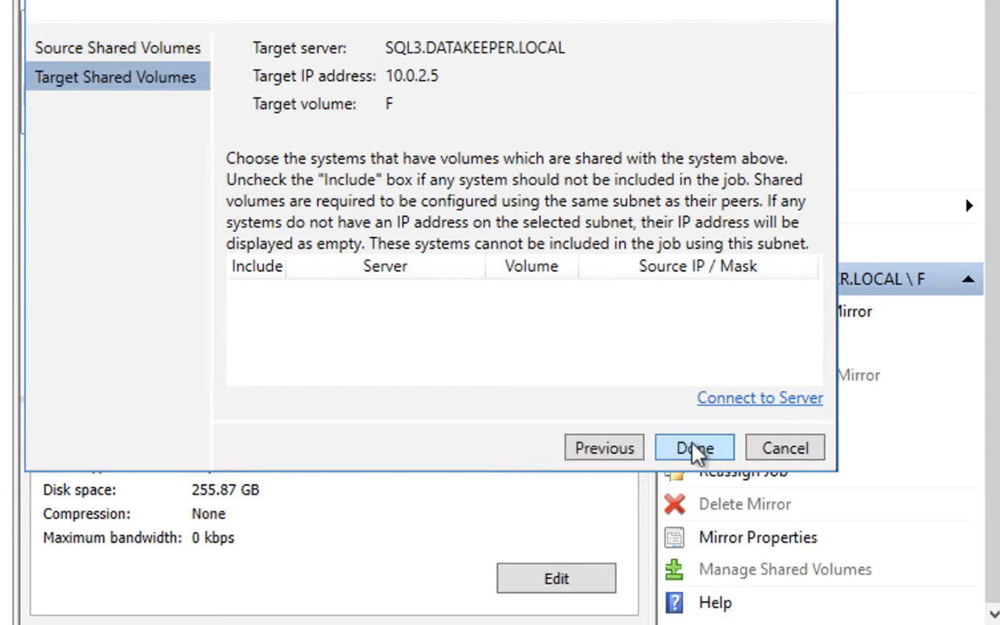
click(697, 449)
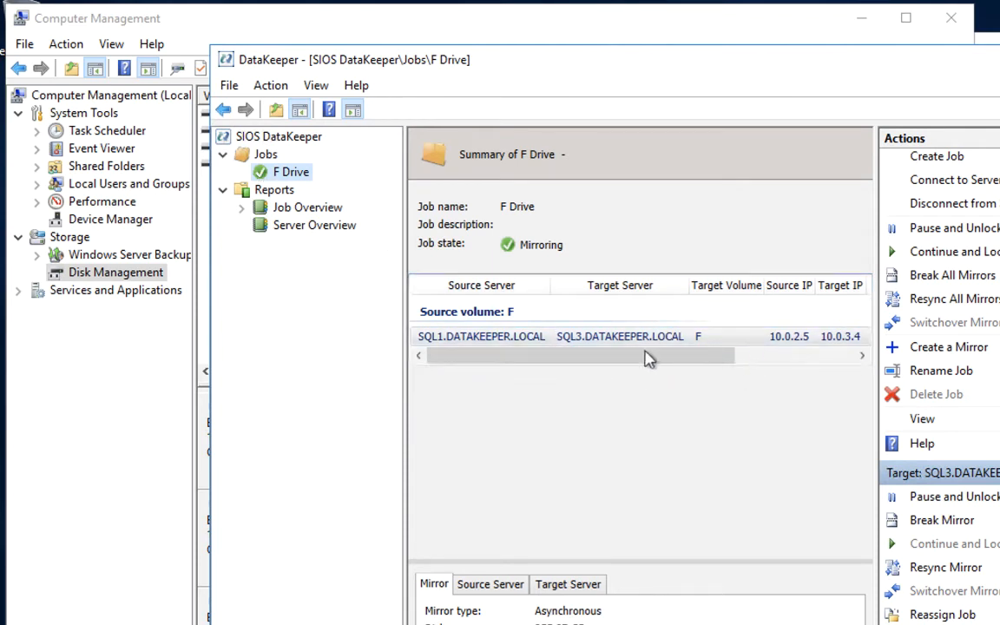
- Review the F Drive job in the Job Overview report and check the DataKeeper volume under the disks in Failover Cluster Manager
drag(650, 359, 576, 380)
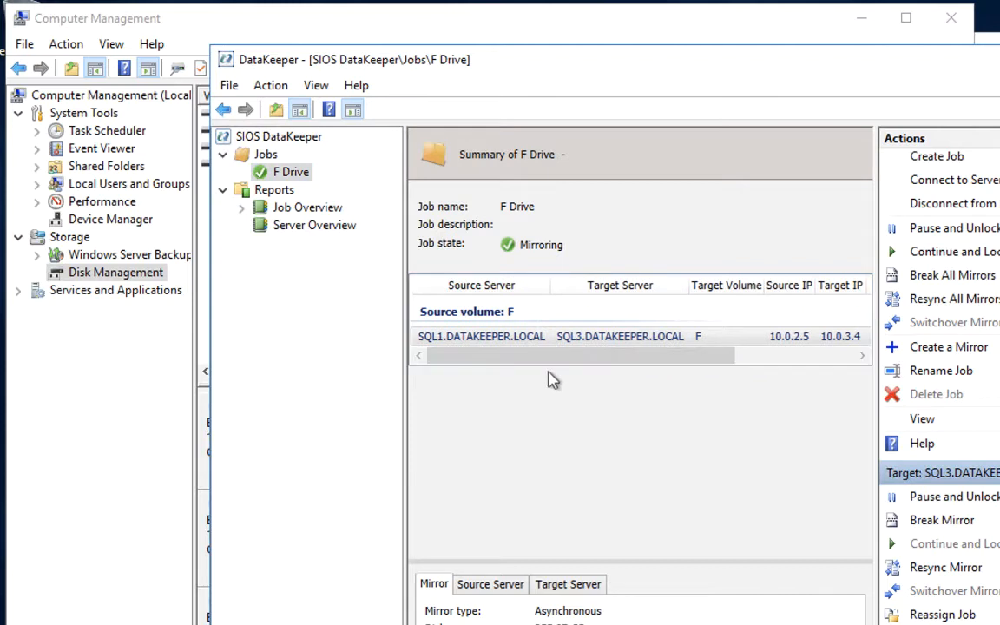
click(280, 209)
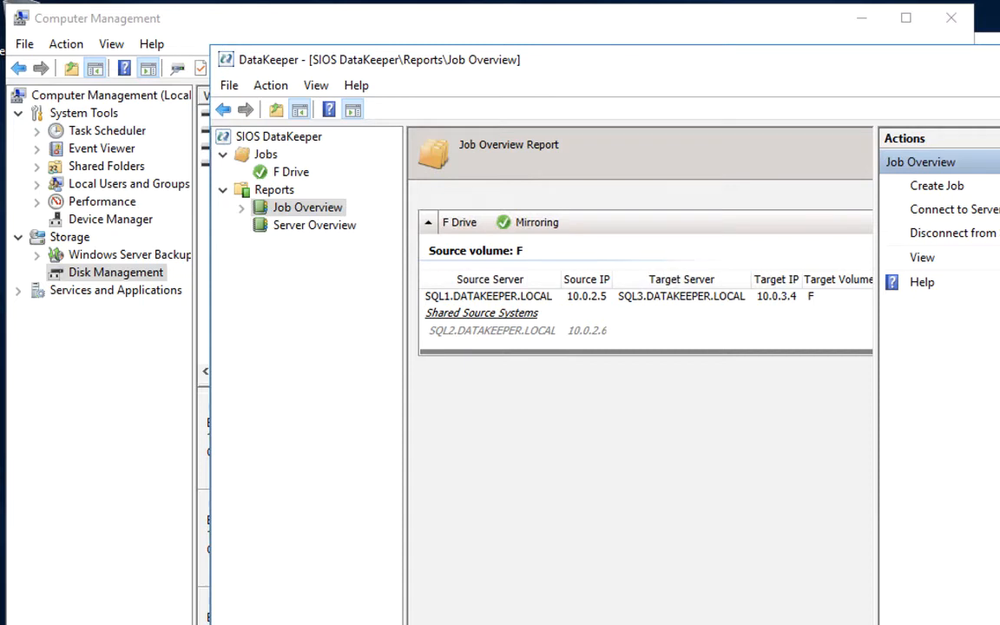
key(alt+Tab)
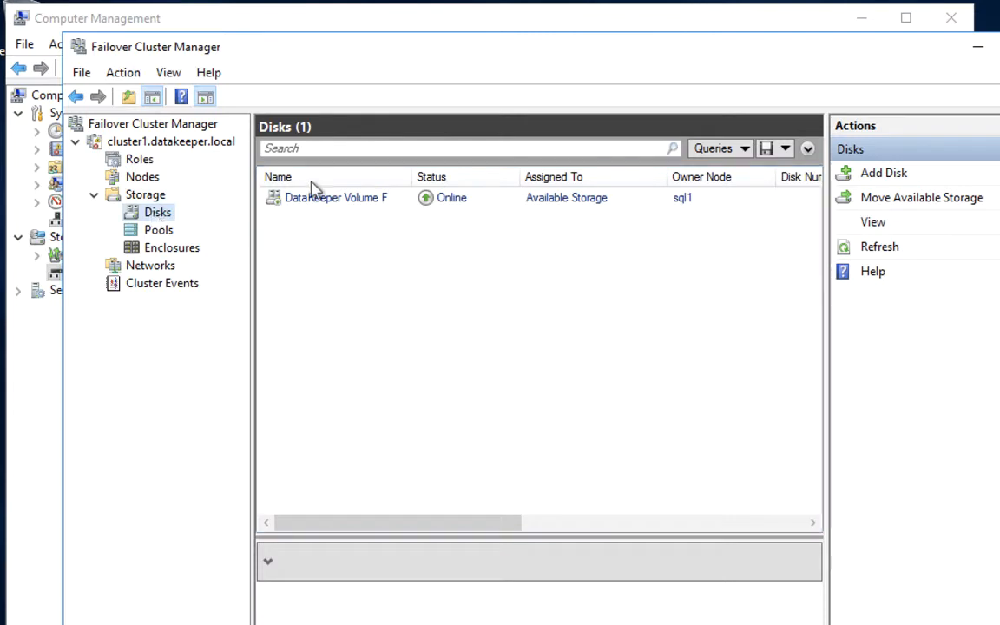
click(322, 208)
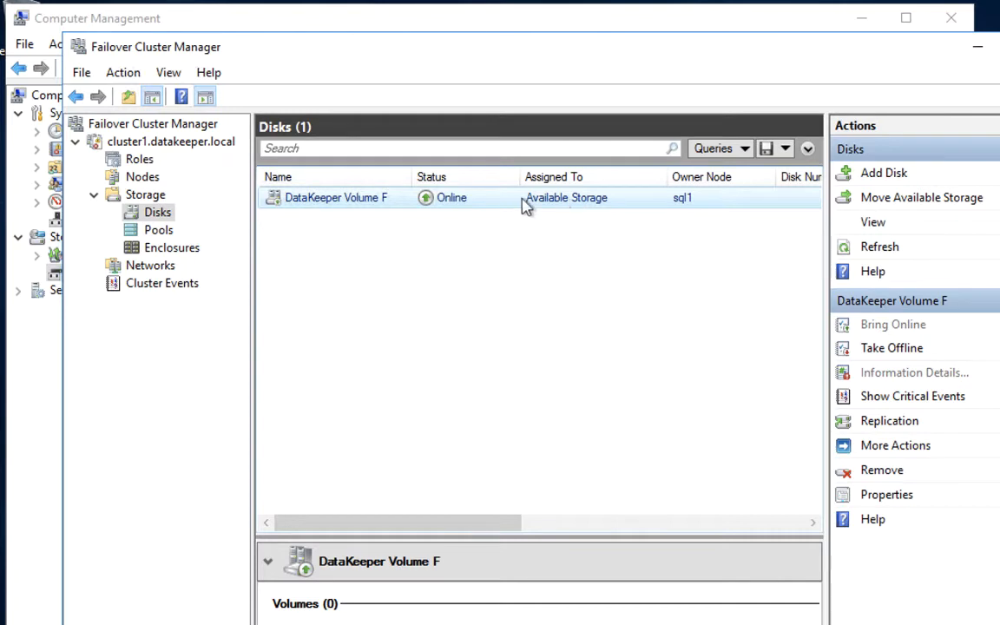
- Add DataKeeper Volume F as storage to the fileserver role
click(136, 164)
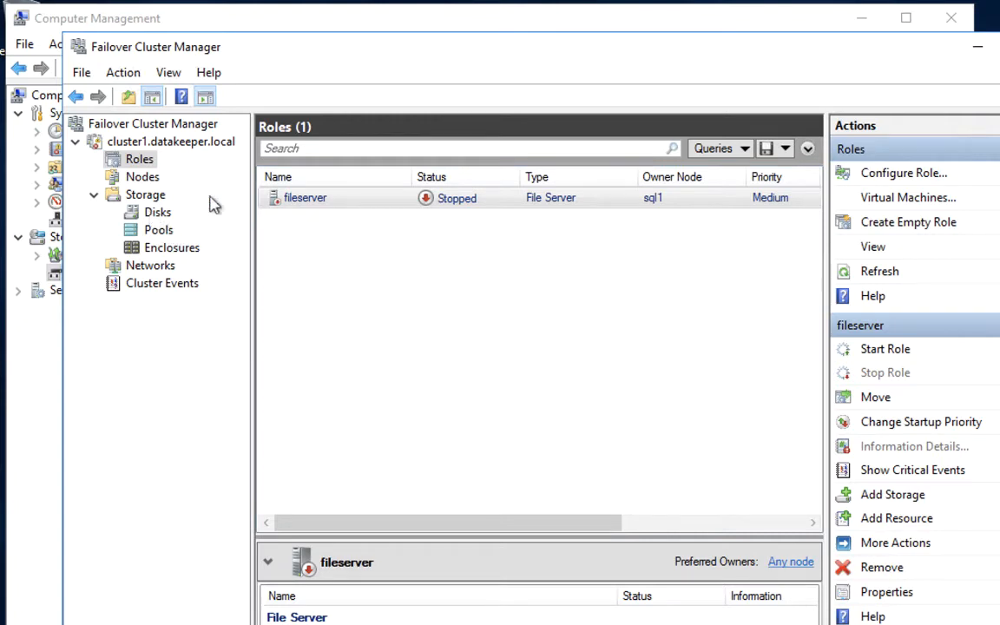
right_click(319, 200)
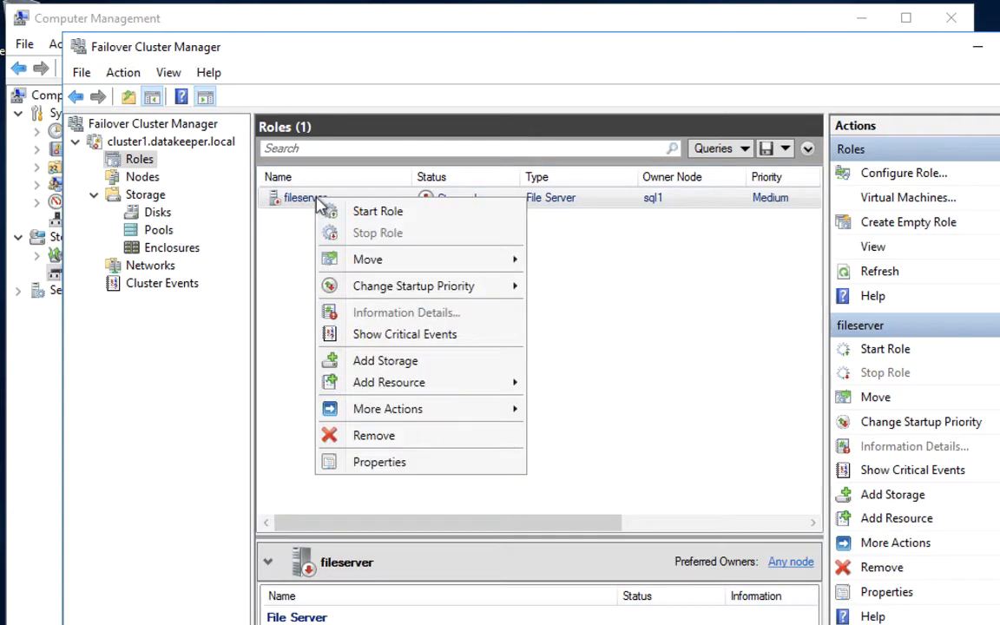
click(383, 361)
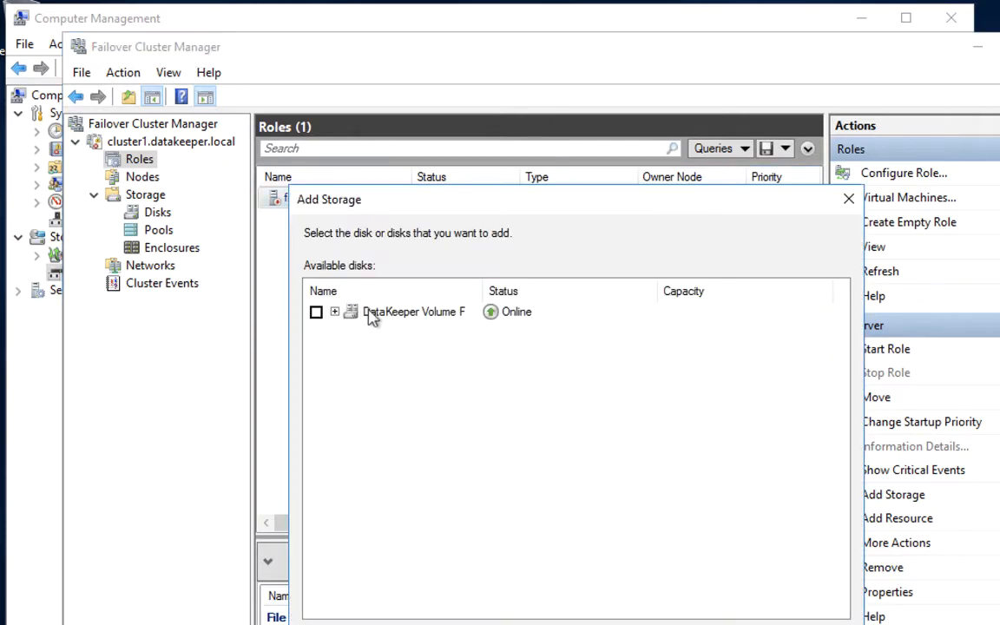
click(316, 313)
click(738, 624)
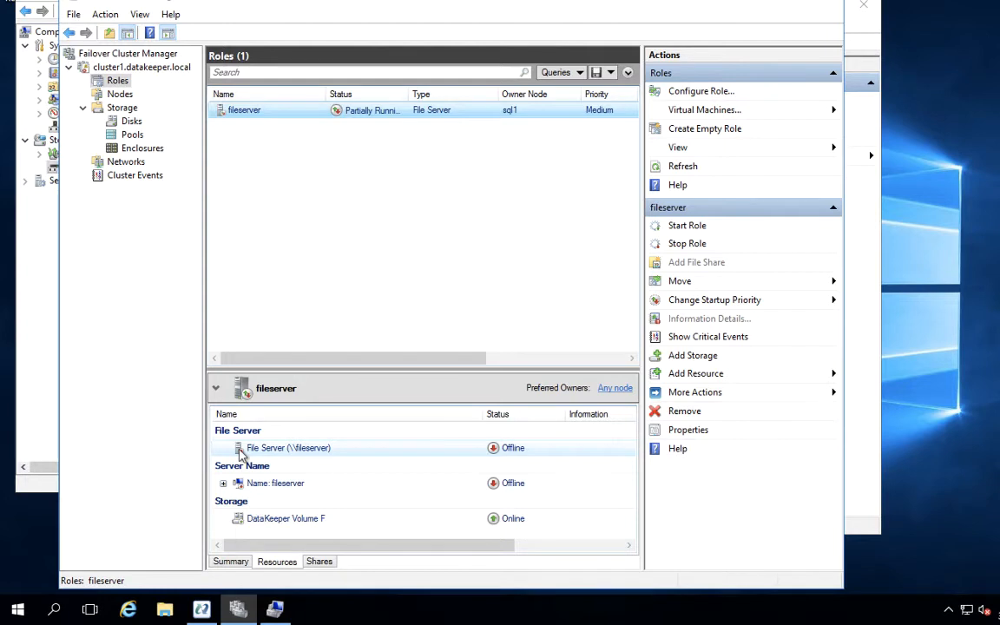
- Add DataKeeper Volume F as an AND dependency of the File Server (\\fileserver) resource and apply it
right_click(237, 113)
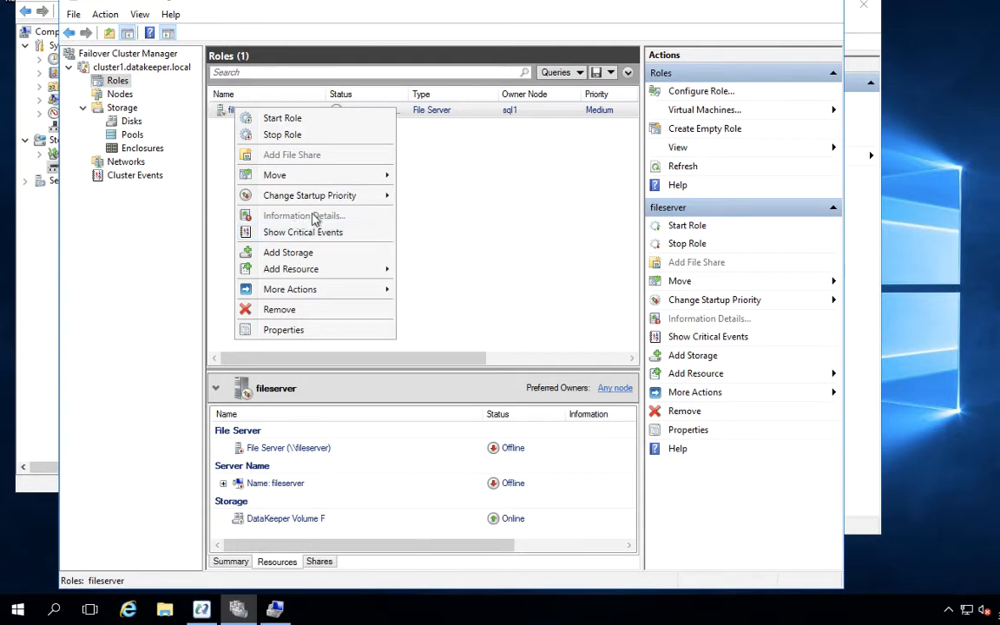
click(430, 251)
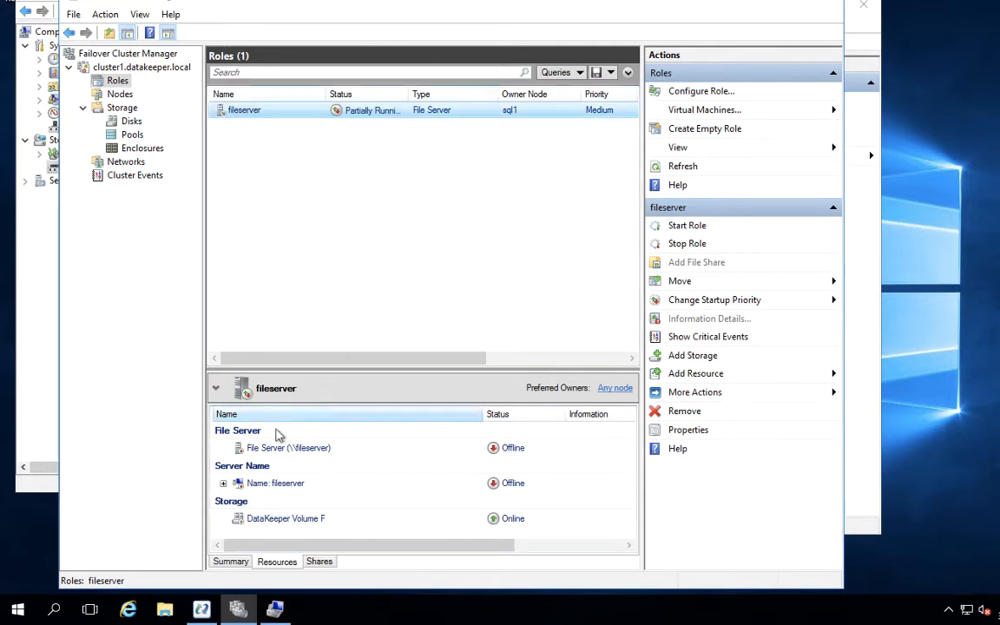
click(267, 454)
right_click(267, 452)
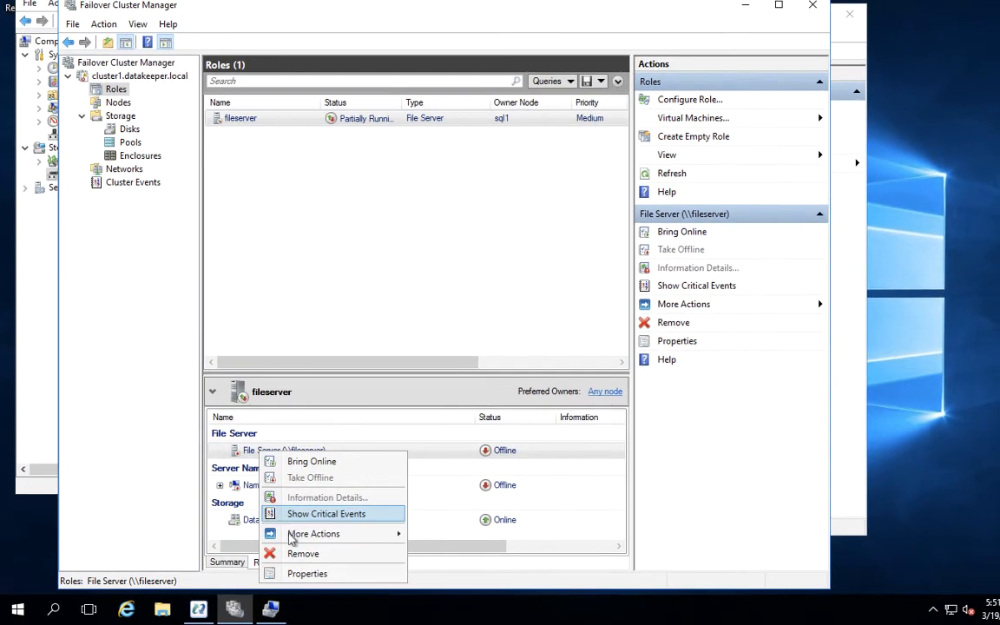
click(304, 574)
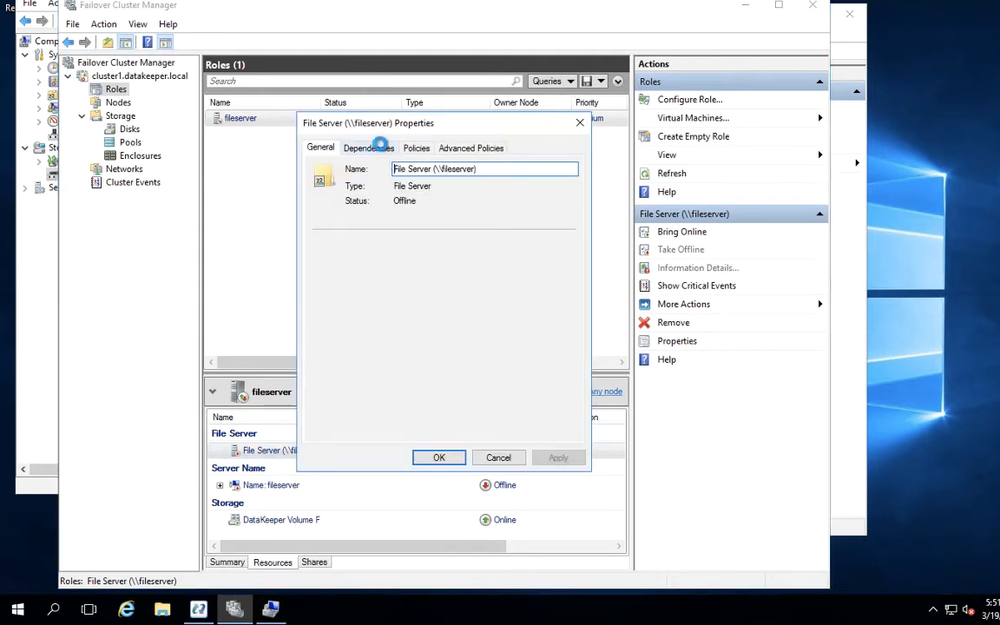
click(373, 146)
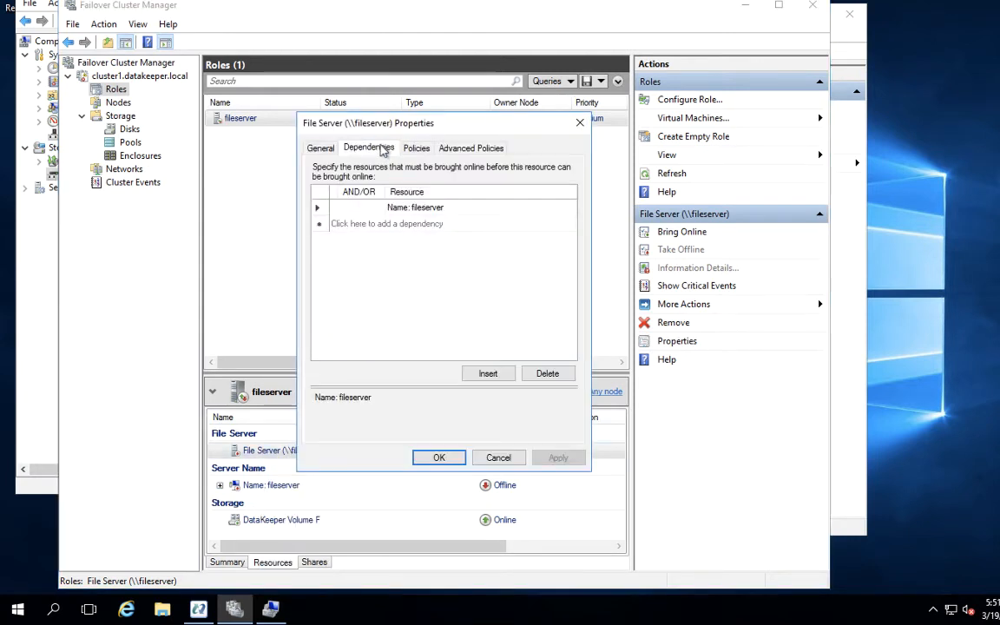
click(424, 224)
click(424, 226)
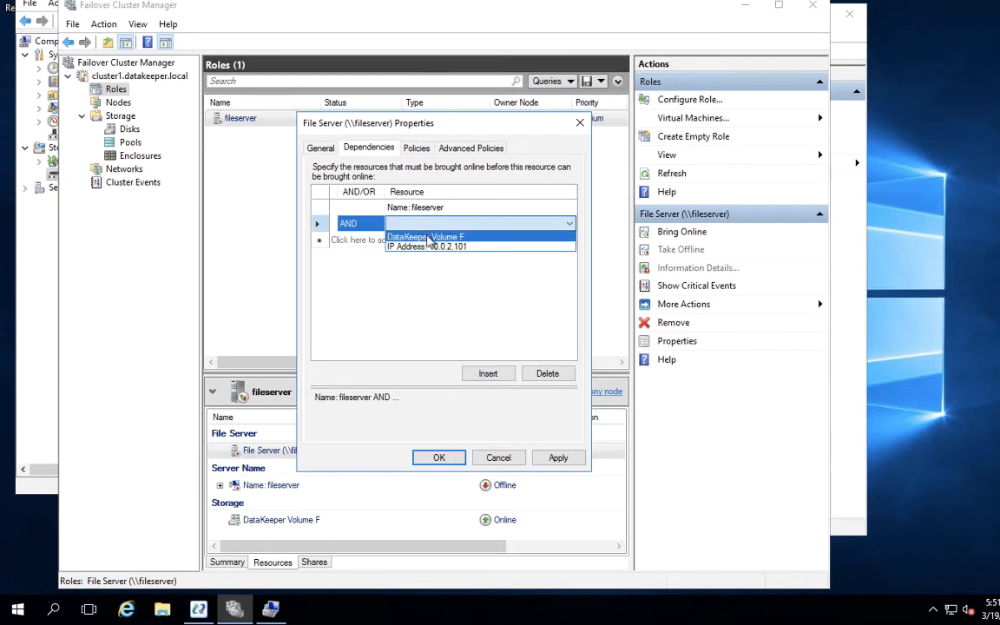
click(428, 237)
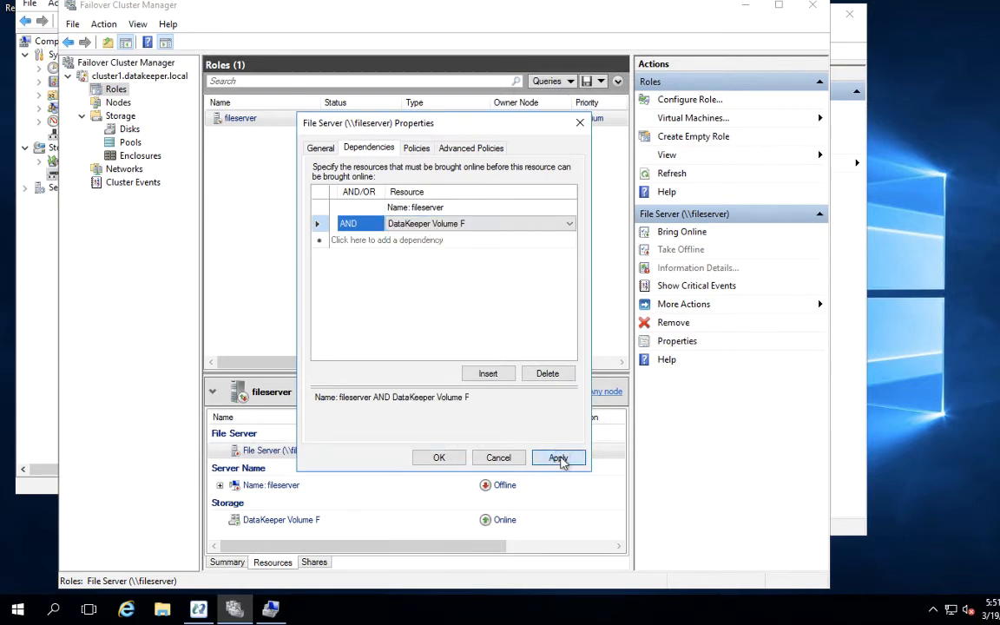
click(558, 457)
click(444, 460)
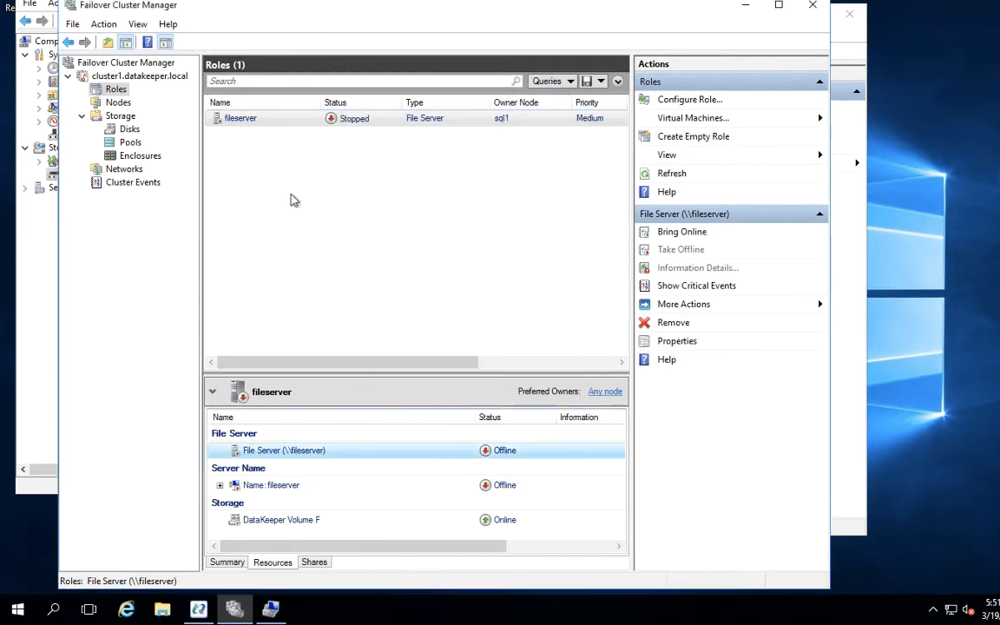
- Start the fileserver role
right_click(270, 122)
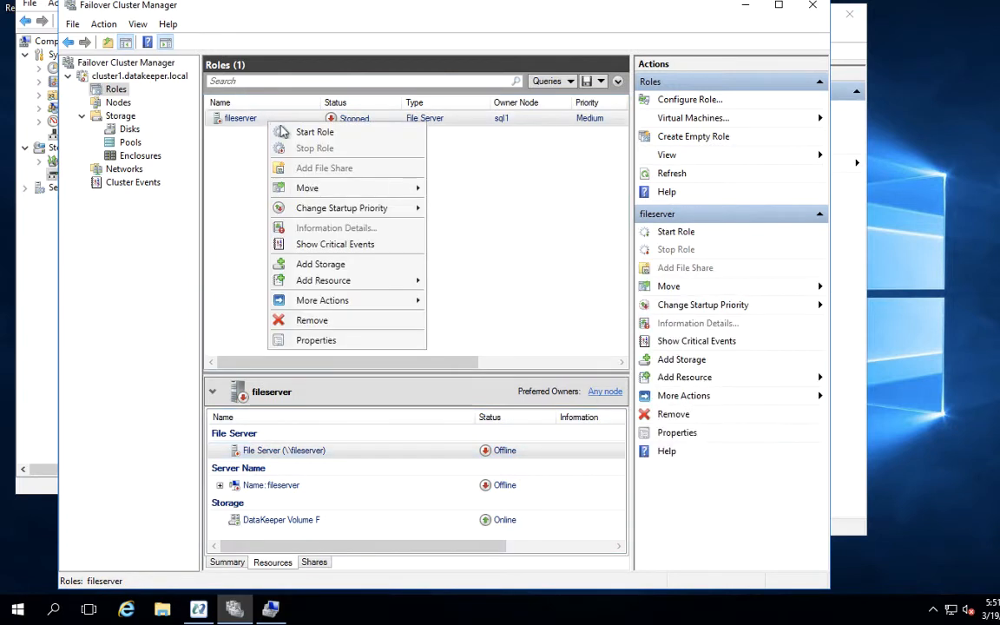
click(296, 132)
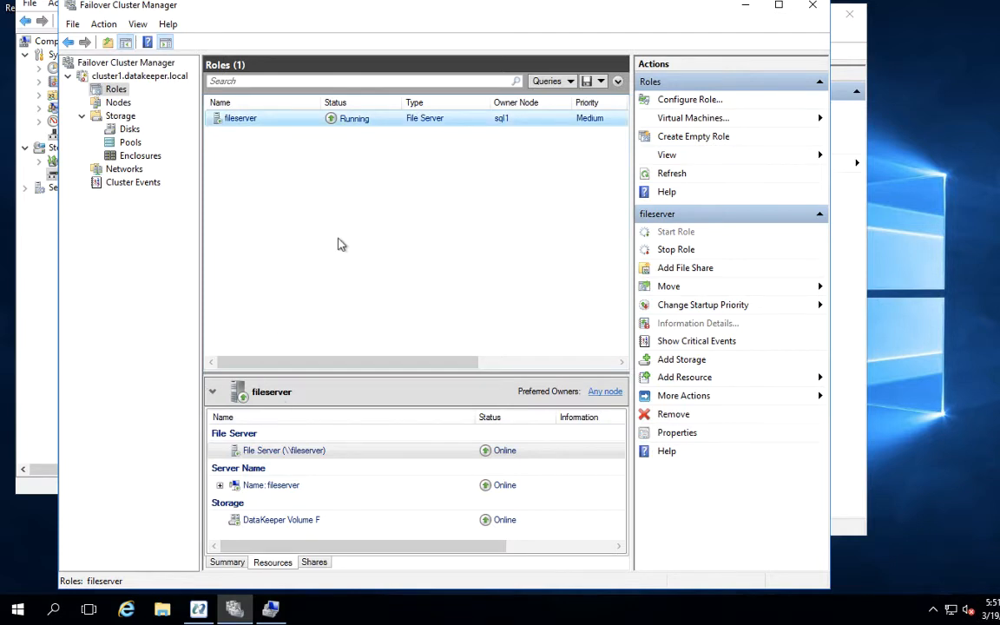
- Create a folder named RUNNING ON SQL1 on New Volume (F:) in File Explorer
click(164, 610)
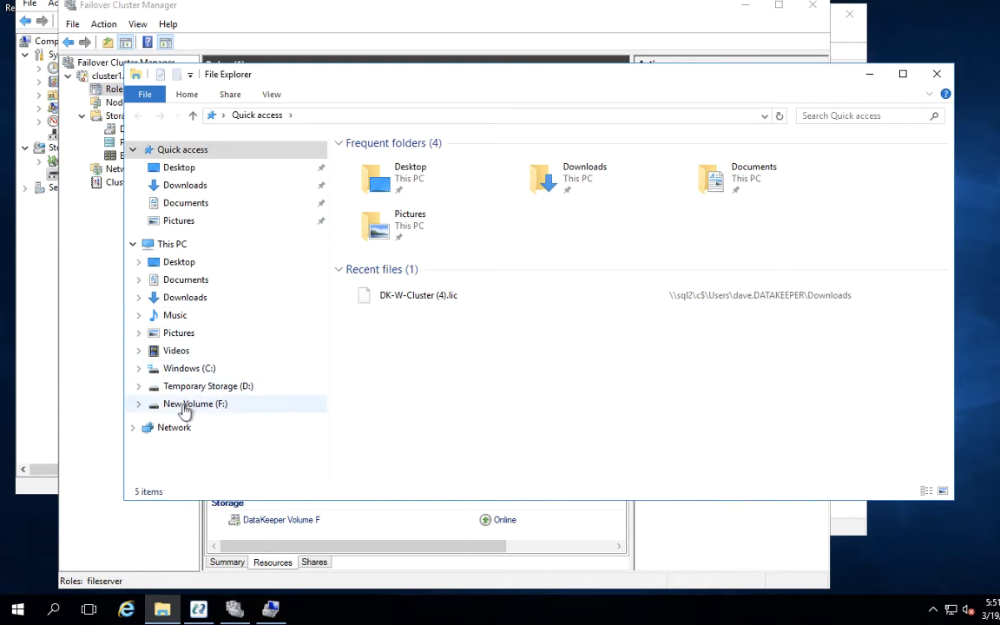
click(184, 409)
right_click(377, 209)
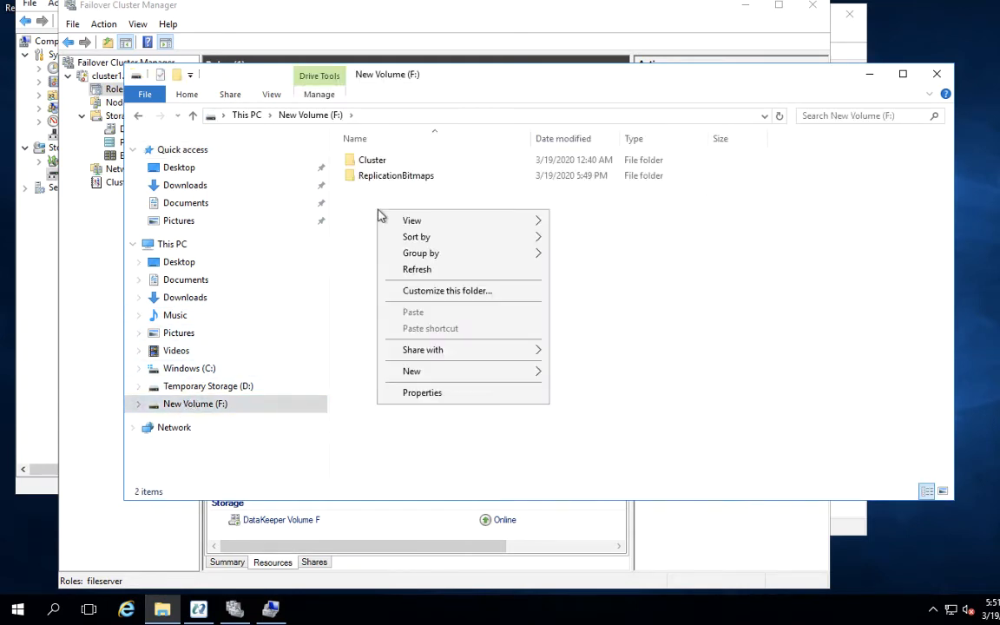
mouse_move(424, 372)
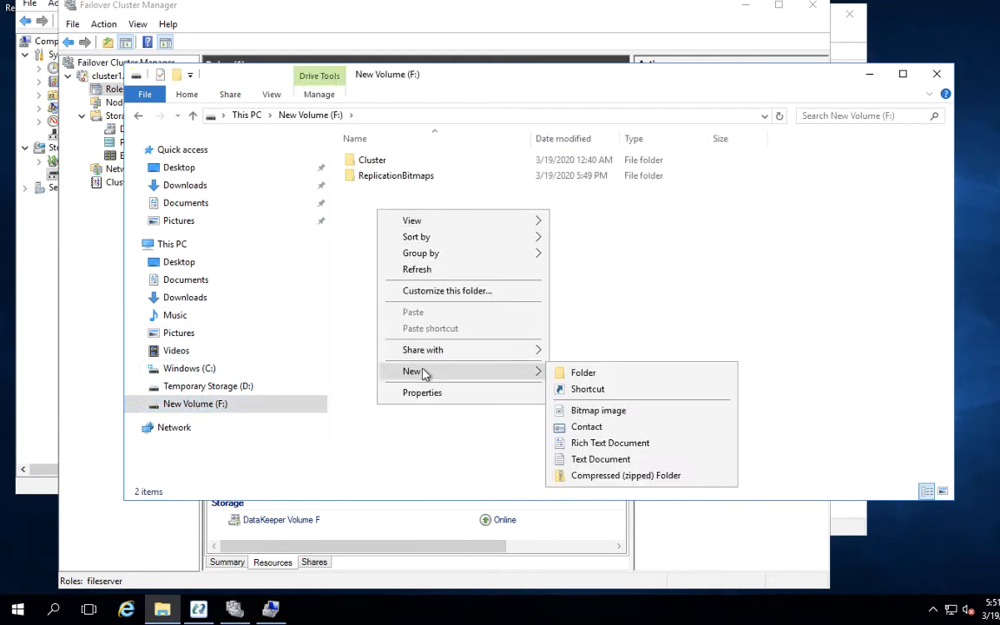
click(583, 374)
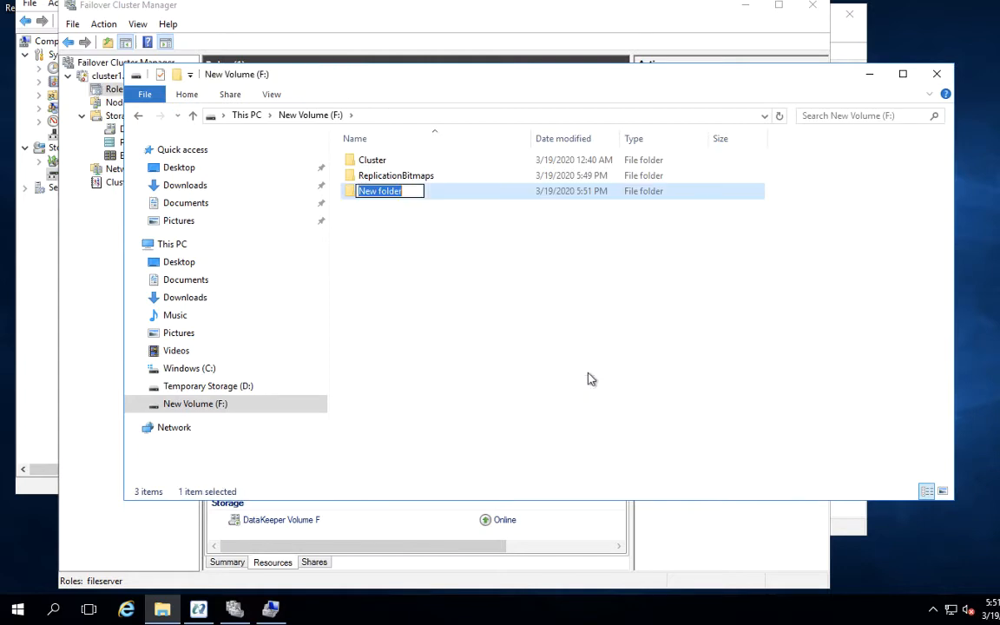
text(RUNNING ON S)
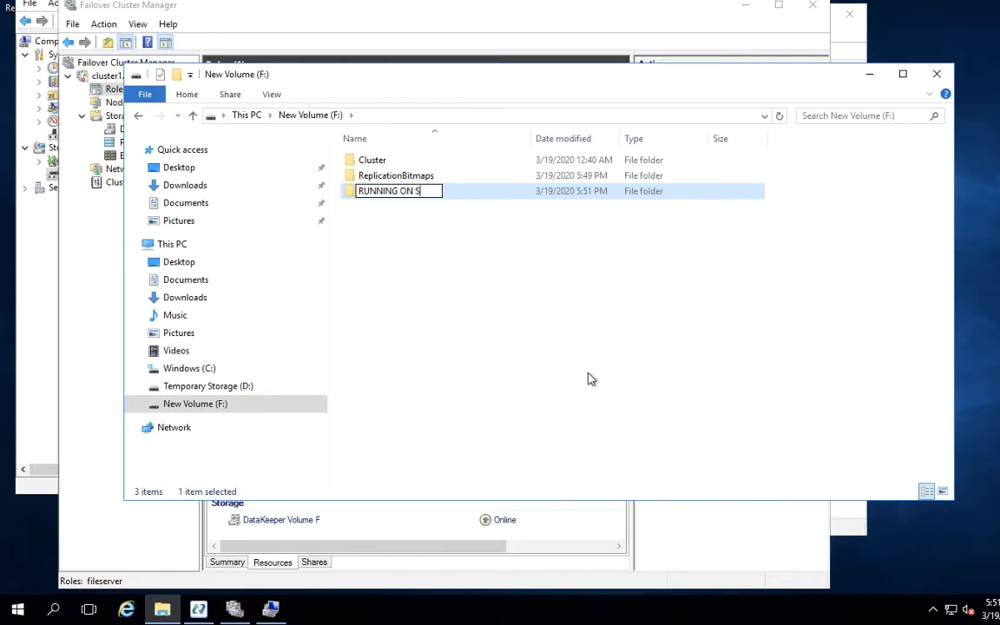
text(QL1)
click(486, 310)
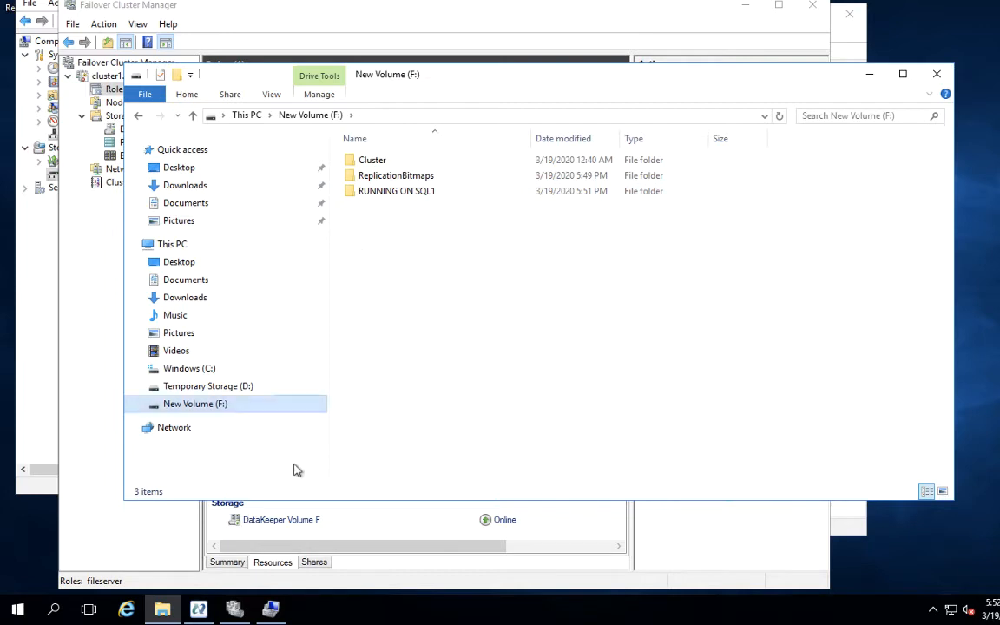
- Move the fileserver role to node sql2 in Failover Cluster Manager
click(165, 527)
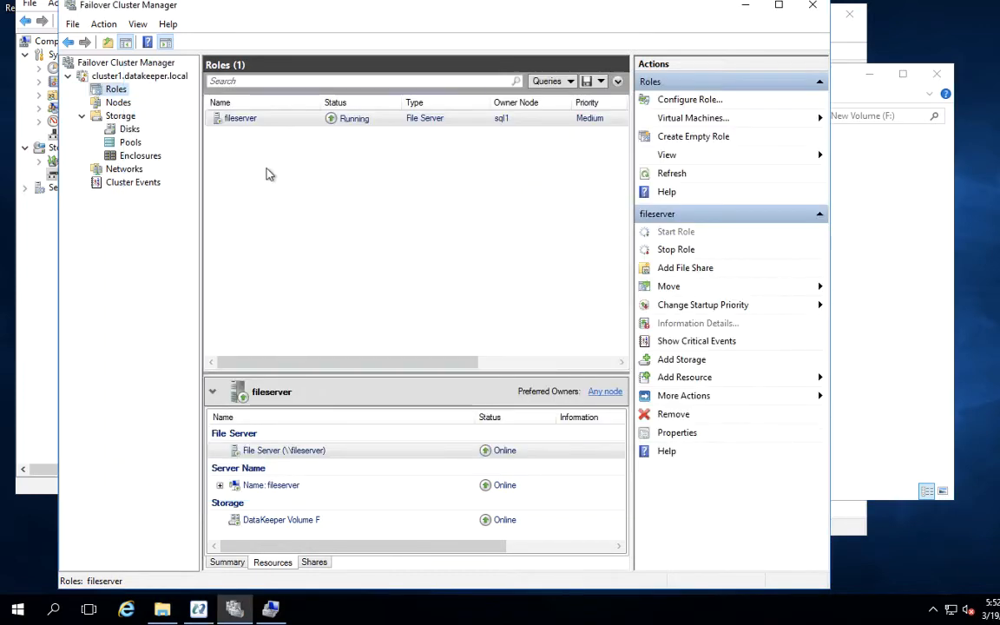
right_click(230, 125)
mouse_move(267, 184)
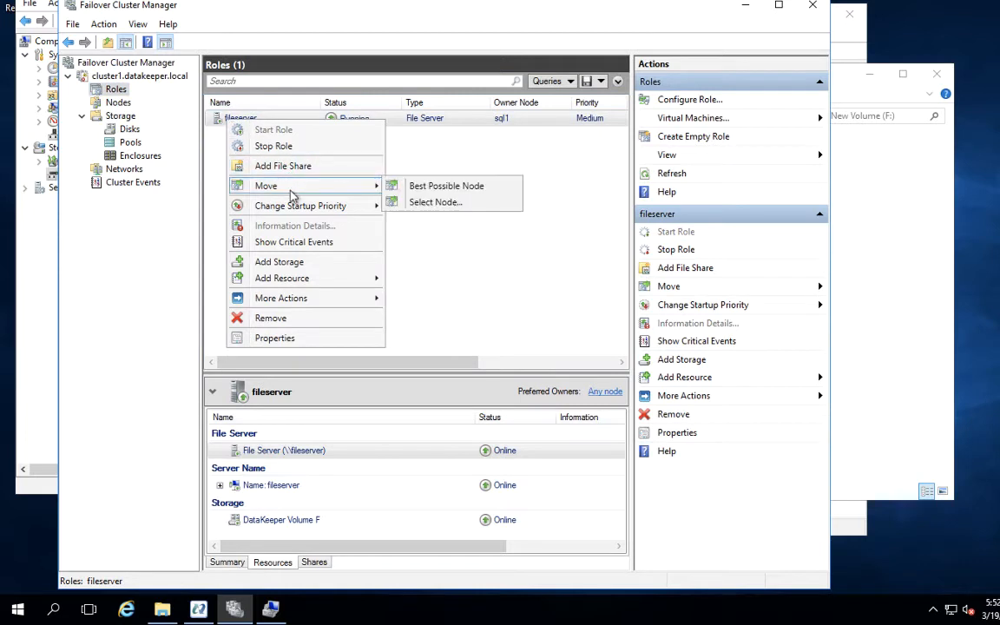
click(438, 202)
click(436, 213)
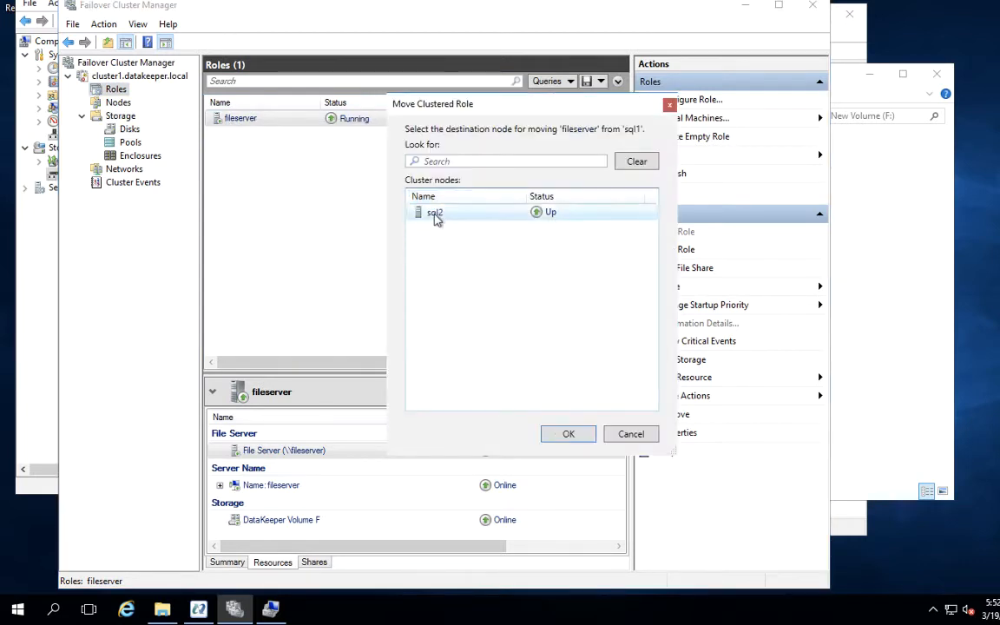
click(570, 435)
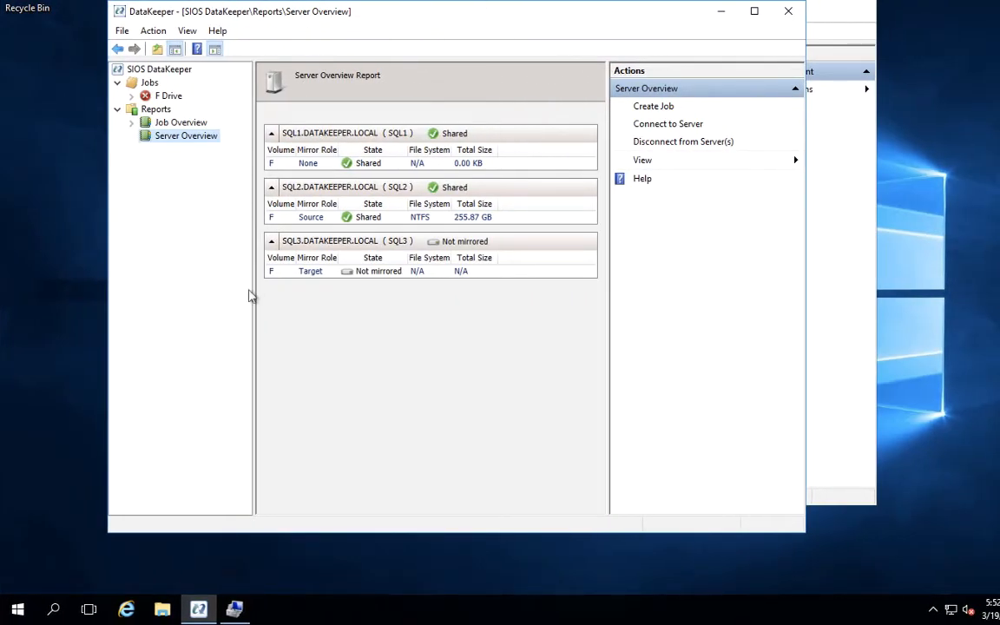
- On SQL2, browse New Volume (F:) in File Explorer and look inside the RUNNING ON SQL1 folder
click(162, 610)
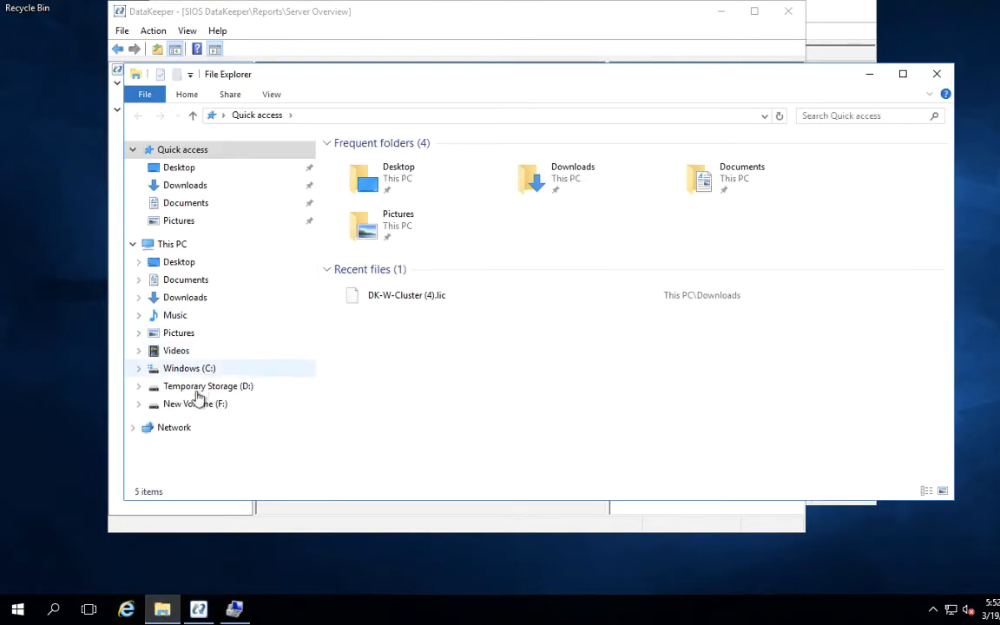
click(196, 406)
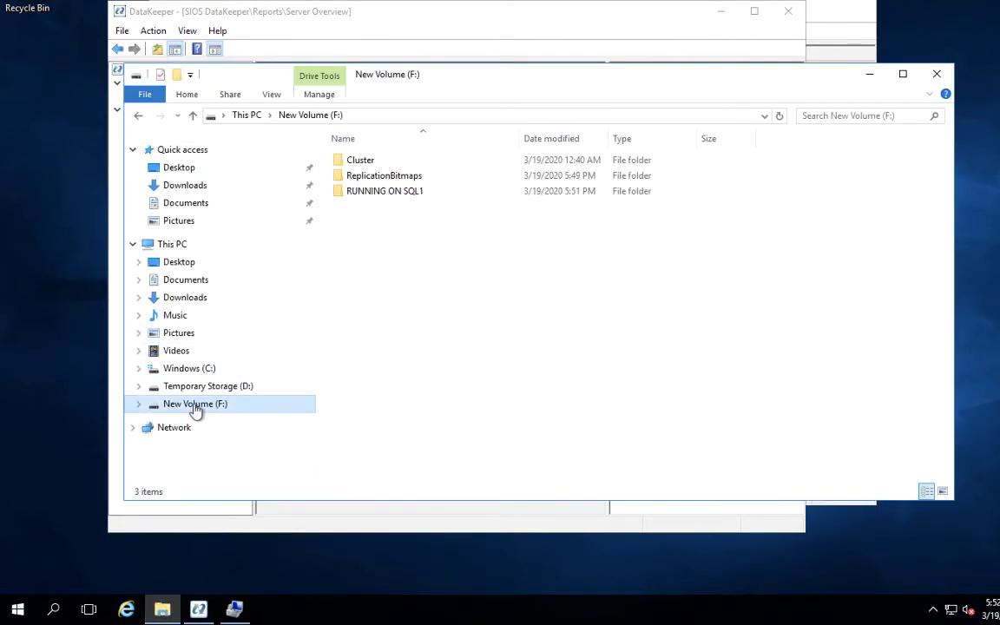
click(392, 193)
double_click(393, 192)
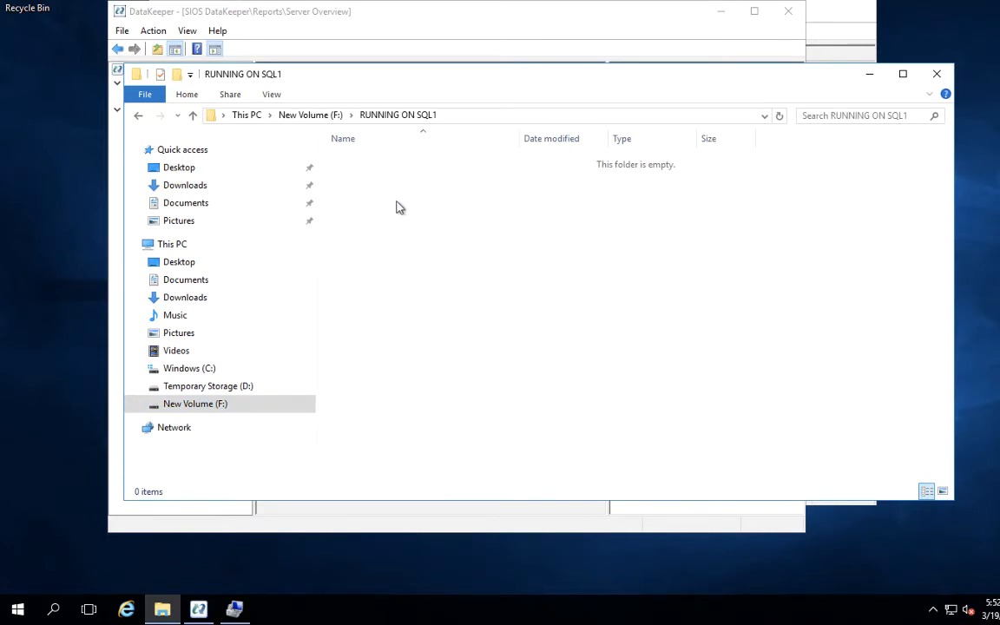
right_click(396, 207)
click(288, 114)
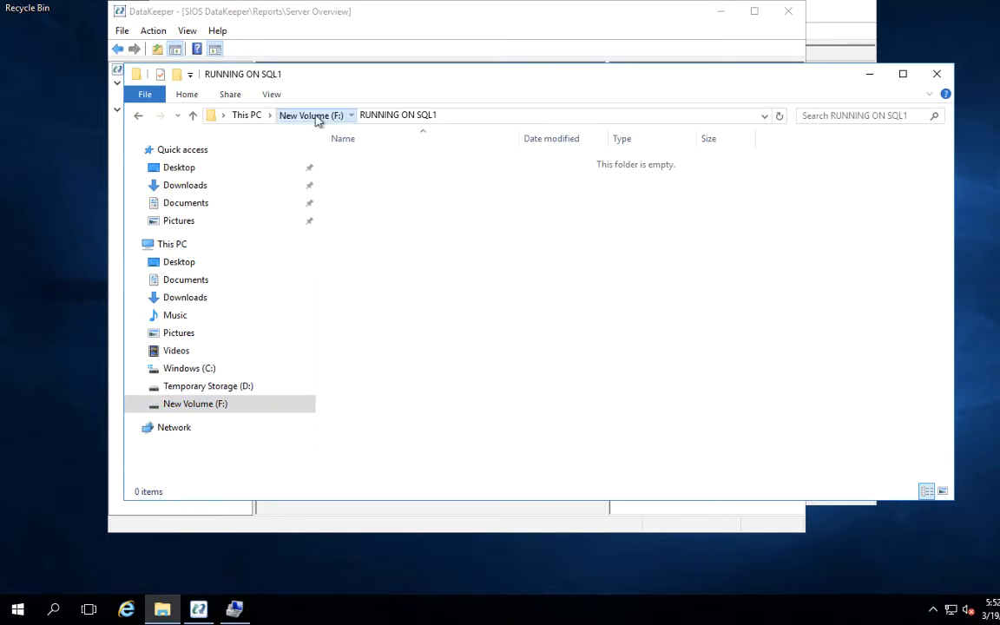
- Create a folder named RUNNING ON SQL2 at the root of New Volume (F:)
right_click(407, 250)
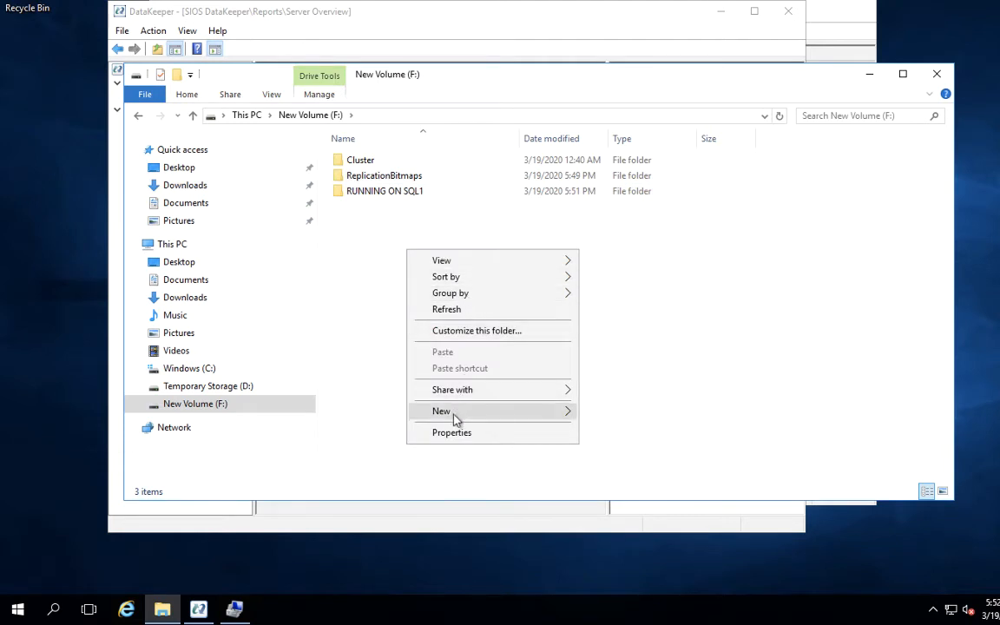
mouse_move(454, 419)
click(609, 413)
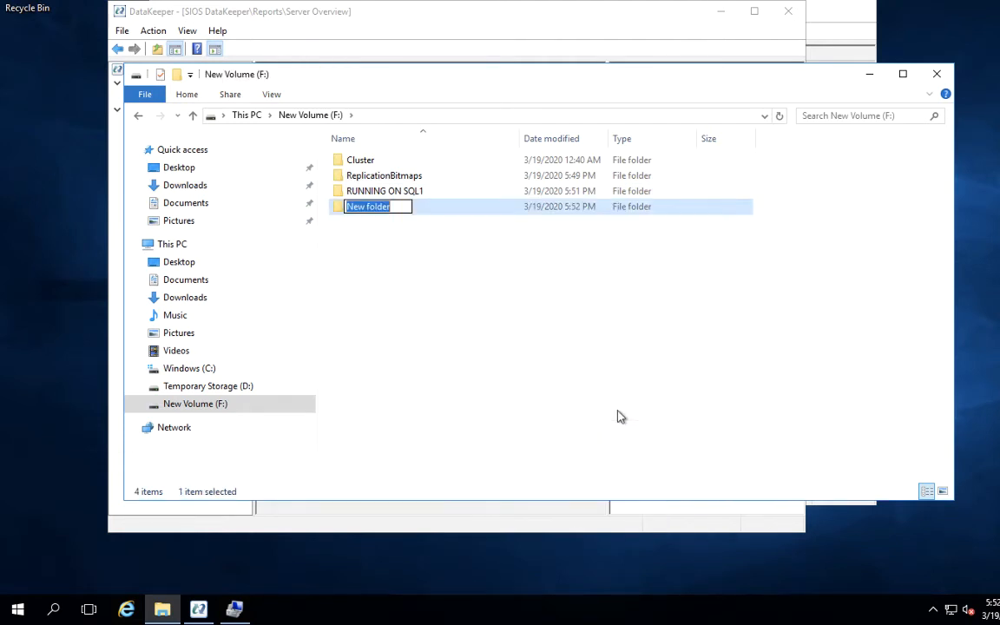
text(RUNNING ON)
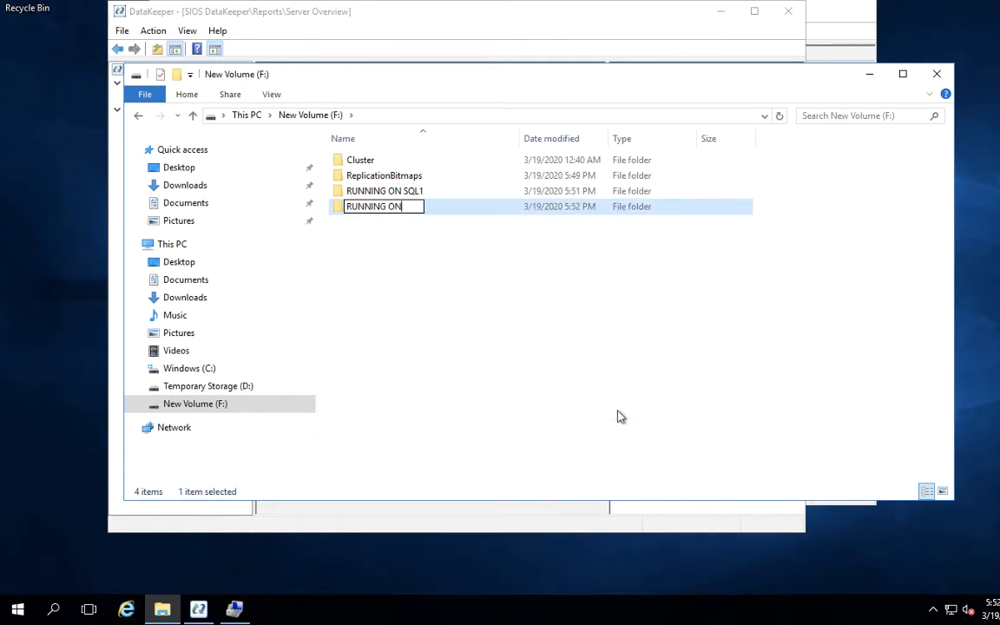
text( SQL2)
key(Return)
click(528, 361)
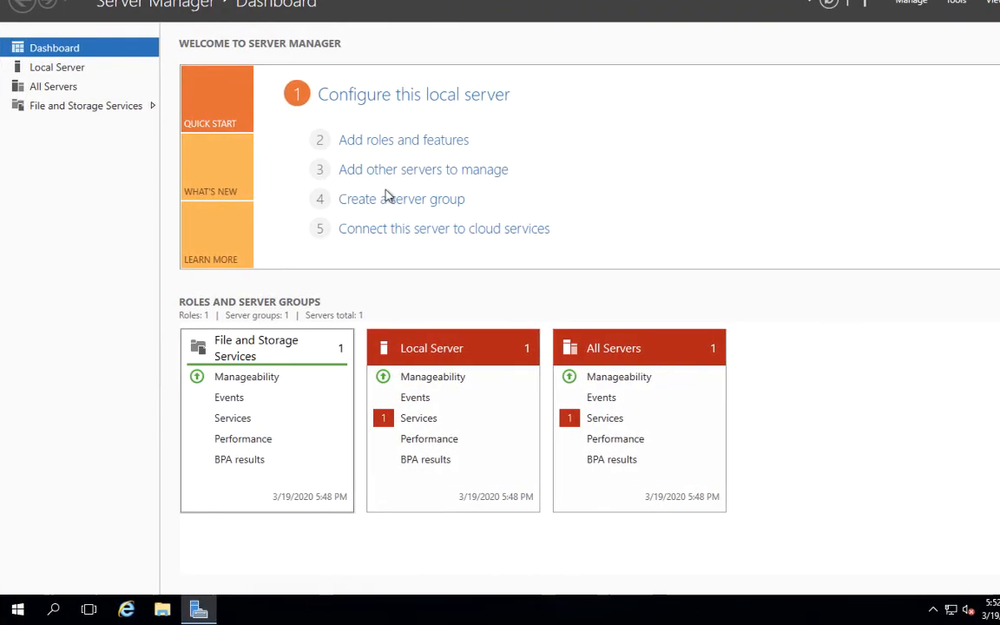
- On SQL3, check access to New Volume (F:) in File Explorer
click(161, 611)
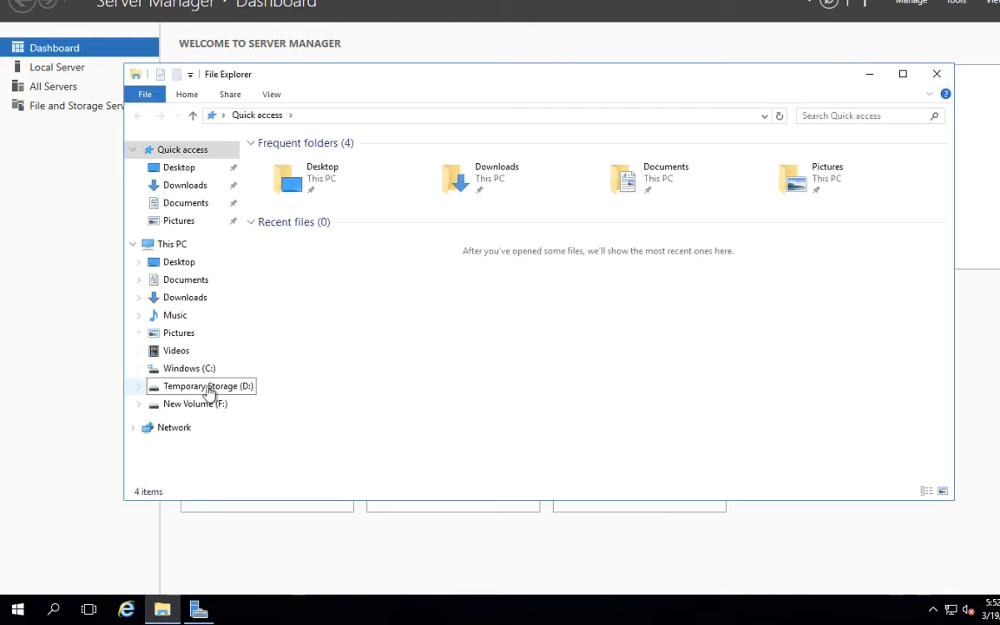
click(201, 404)
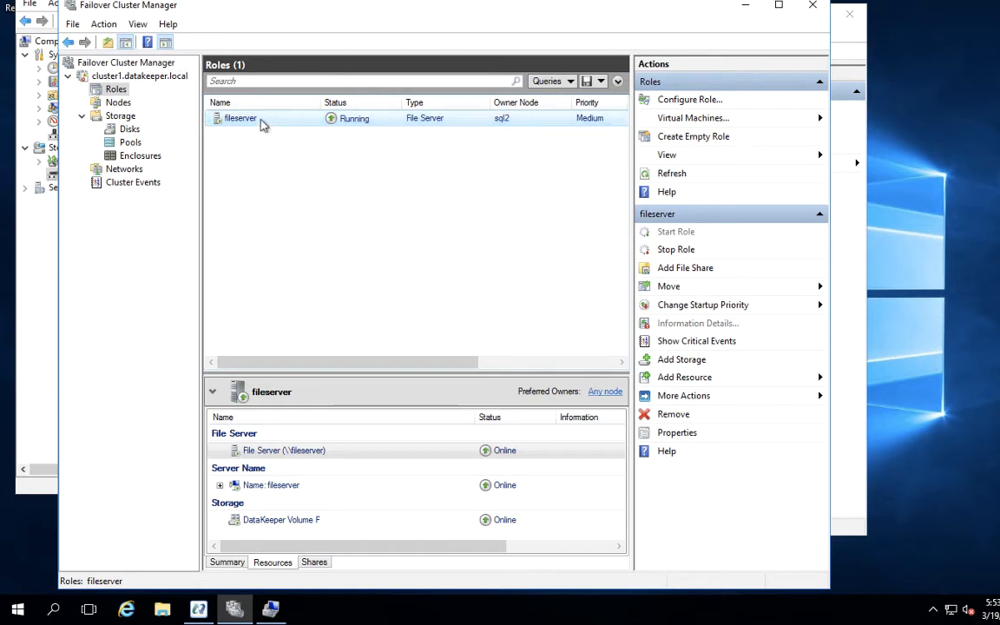
- Start adding a node to the cluster in Failover Cluster Manager and select sql3 as the server to add
click(117, 103)
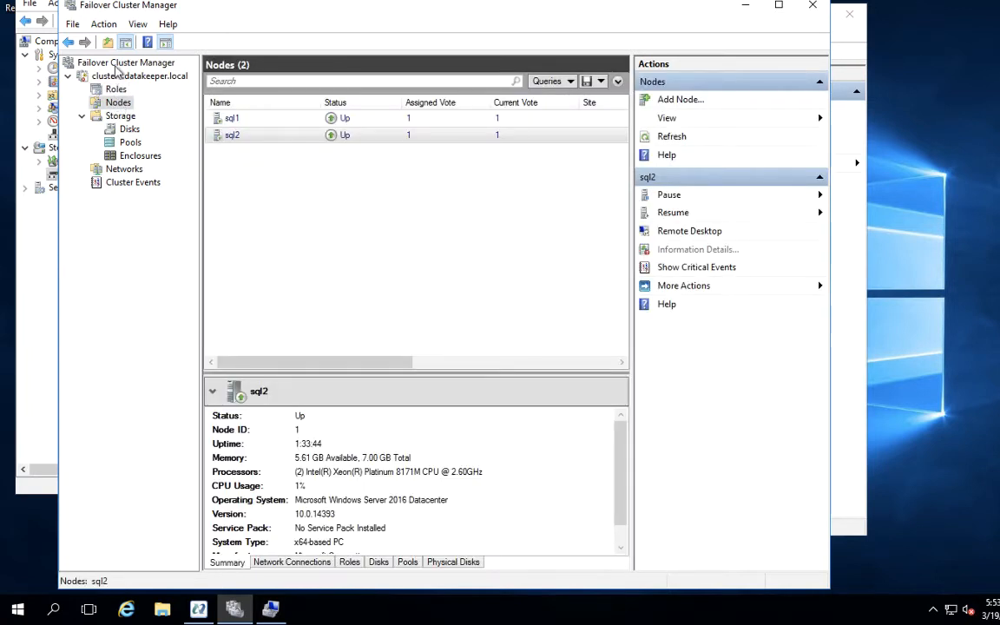
right_click(115, 105)
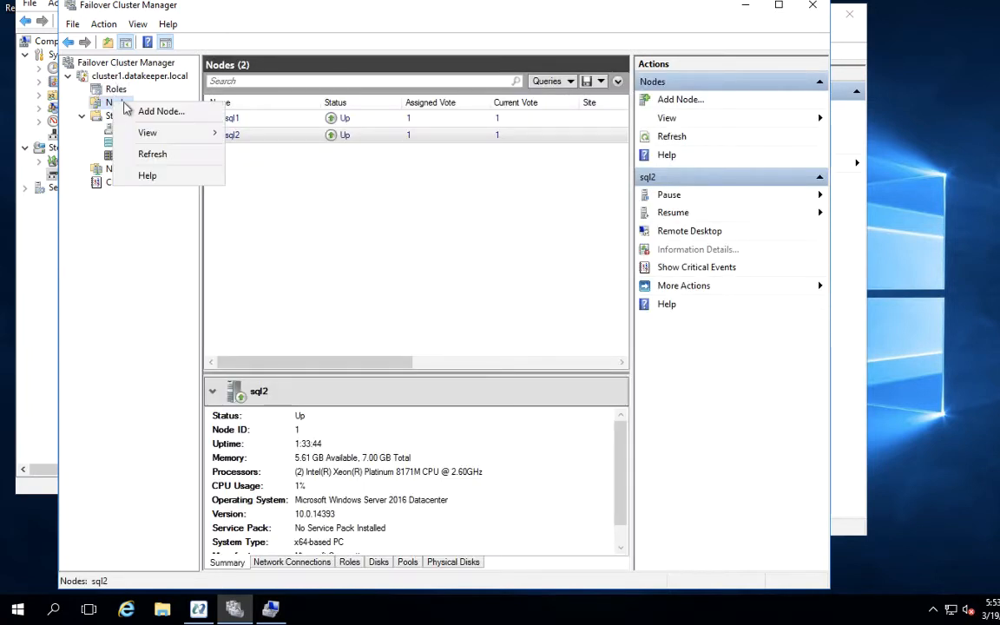
click(164, 112)
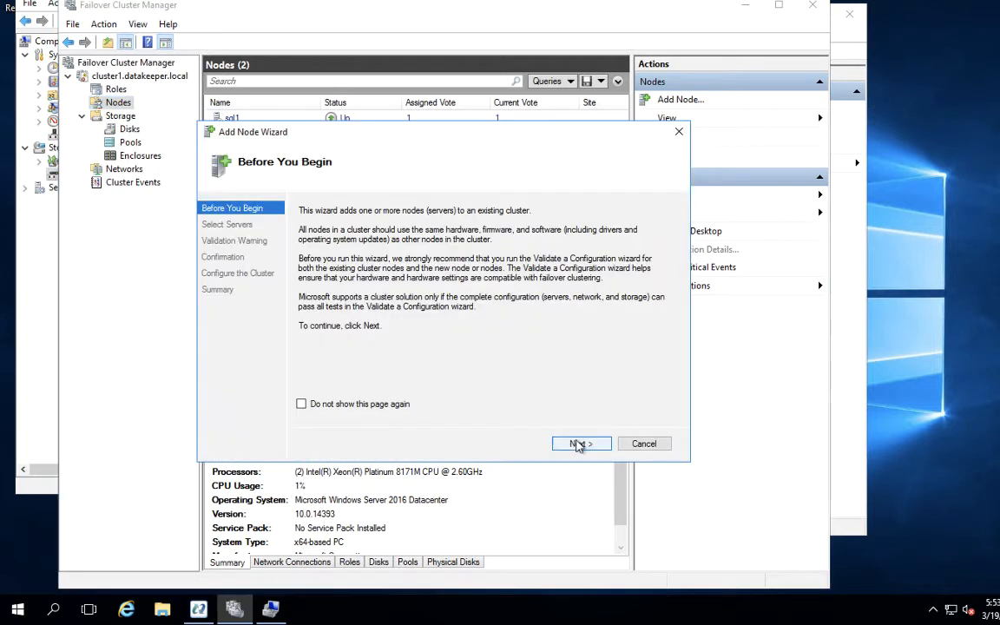
click(579, 445)
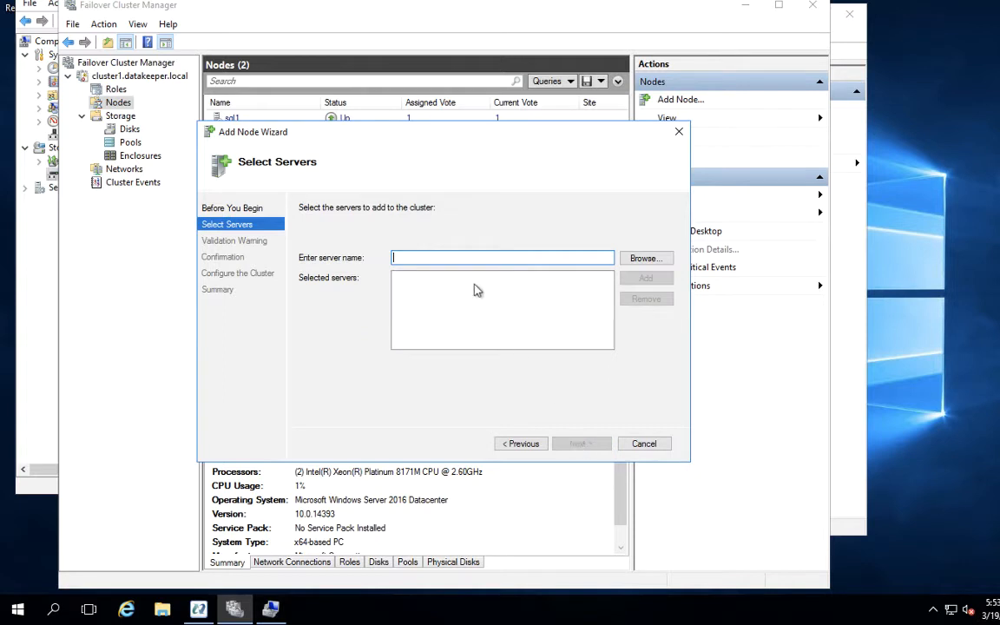
click(644, 259)
text(sql3)
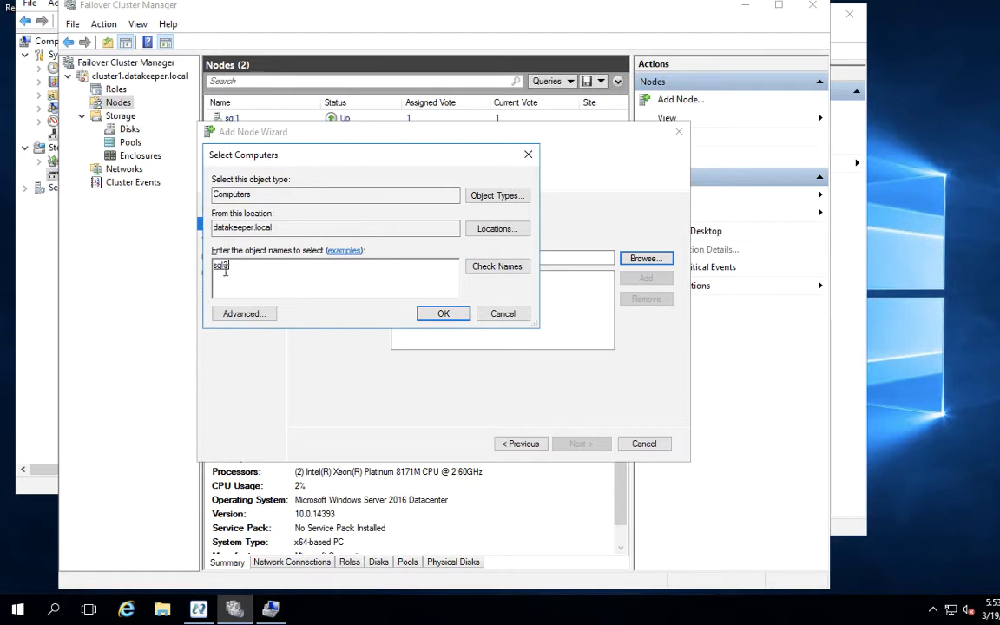
click(439, 314)
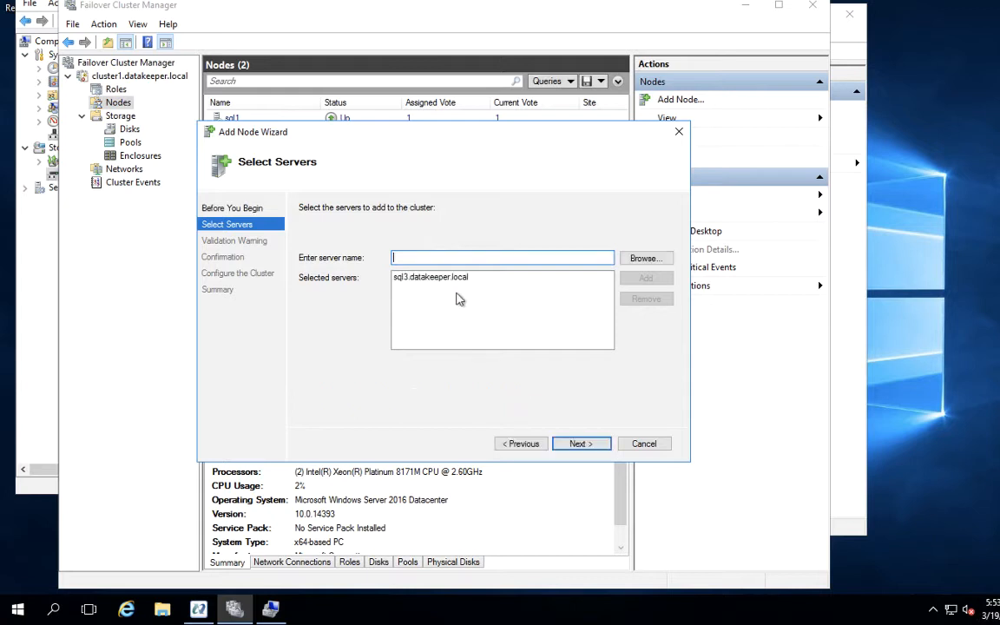
click(439, 277)
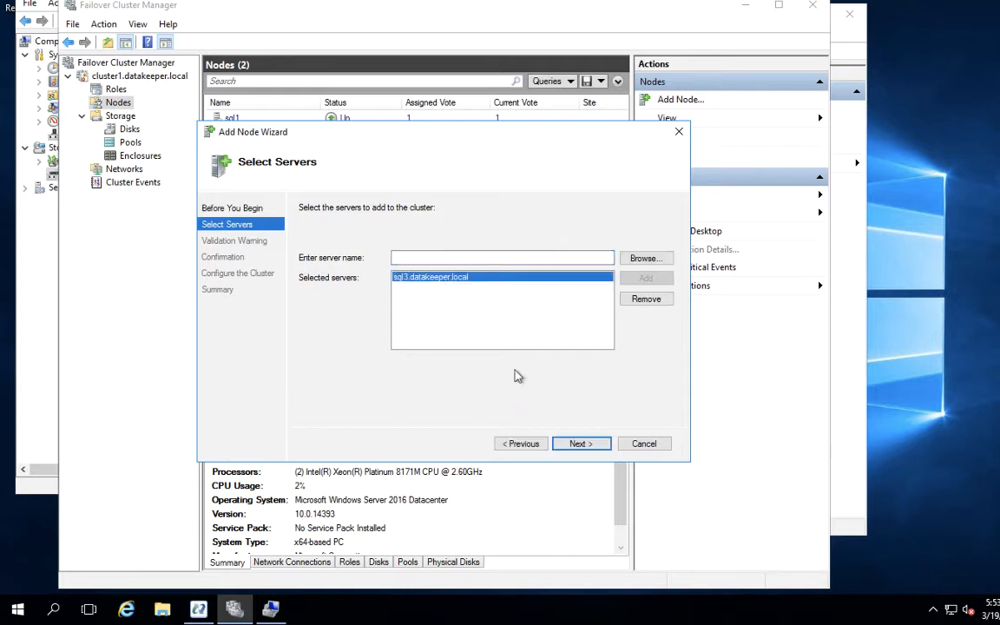
click(577, 444)
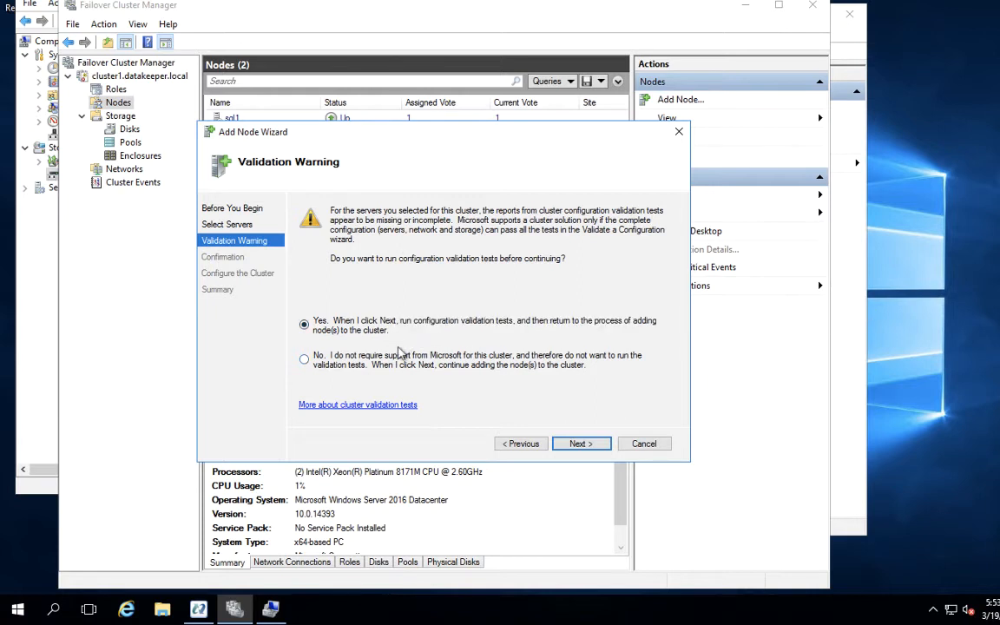
- Decline the validation tests and finish adding sql3.datakeeper.local to the cluster without adding all eligible storage
click(304, 359)
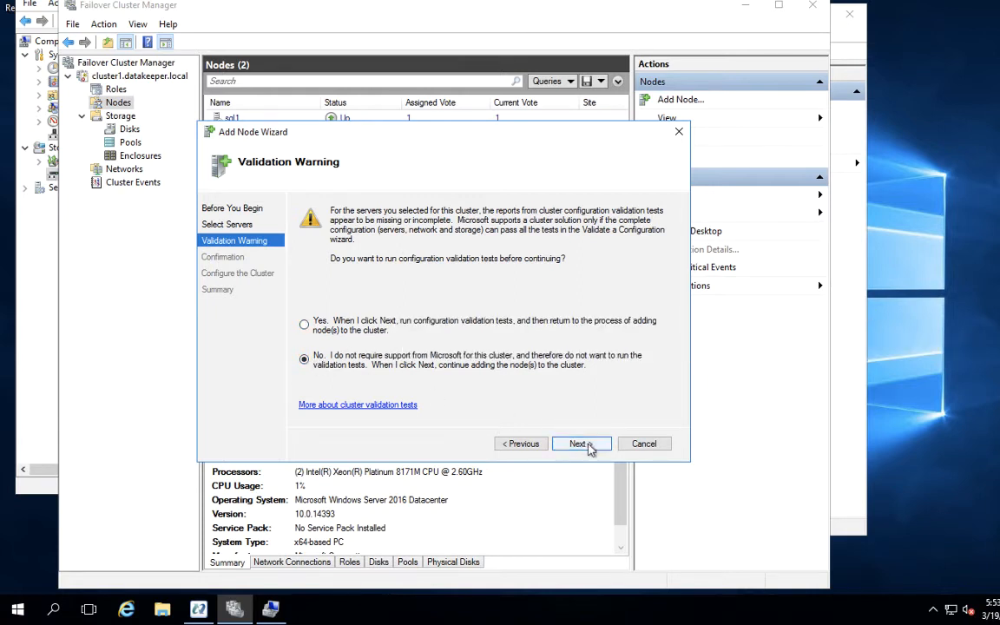
click(579, 444)
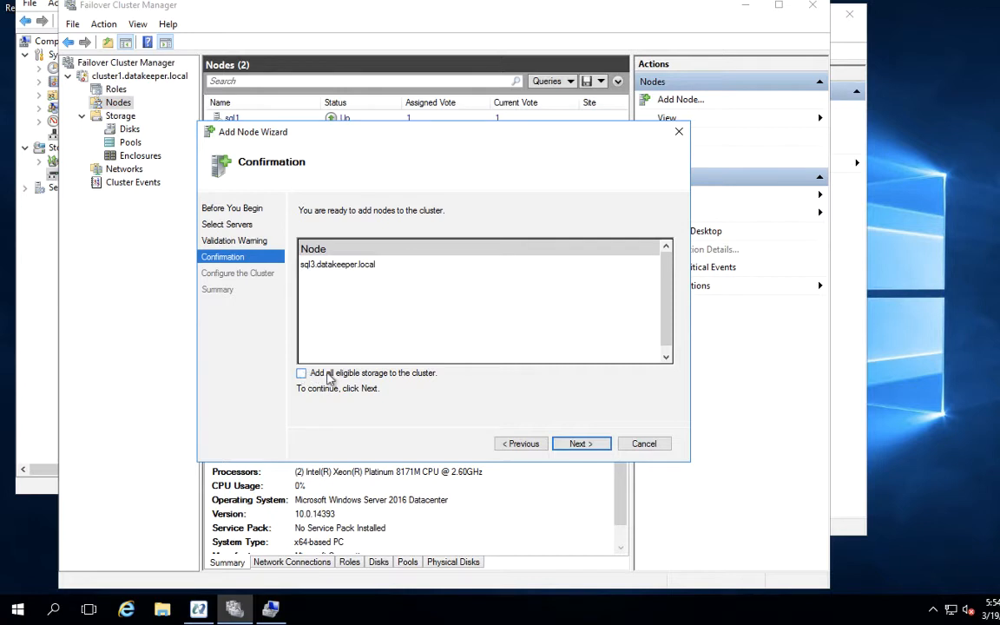
click(575, 443)
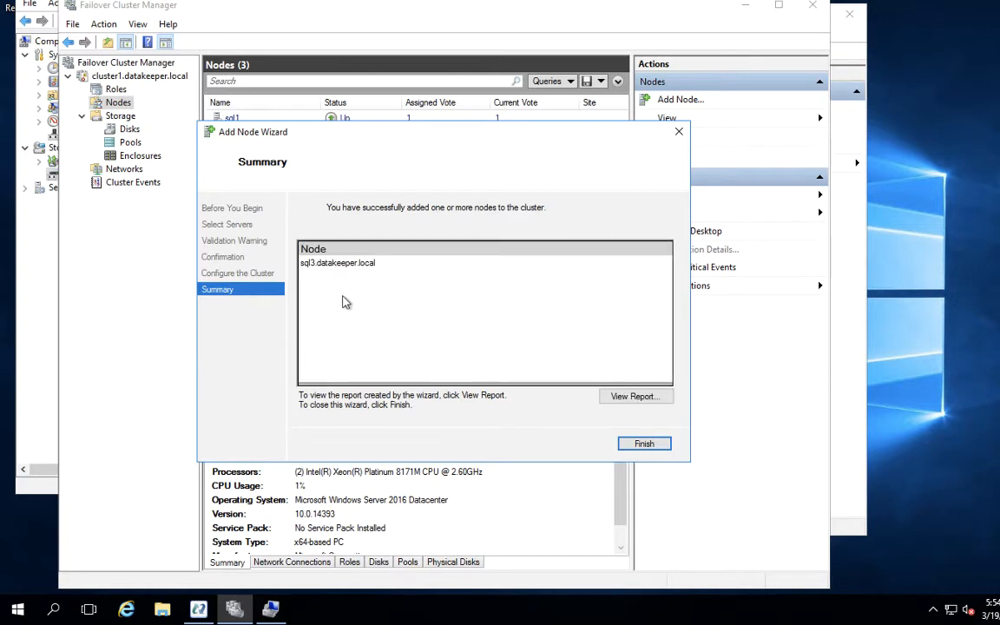
click(646, 445)
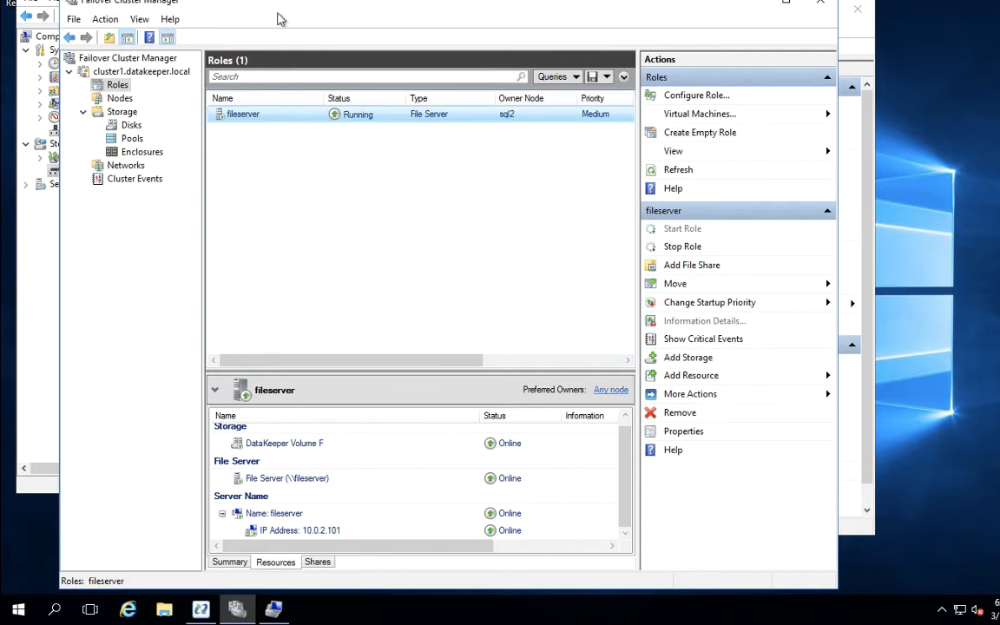
mouse_move(279, 4)
mouse_down()
mouse_move(272, 0)
mouse_move(283, 0)
mouse_up()
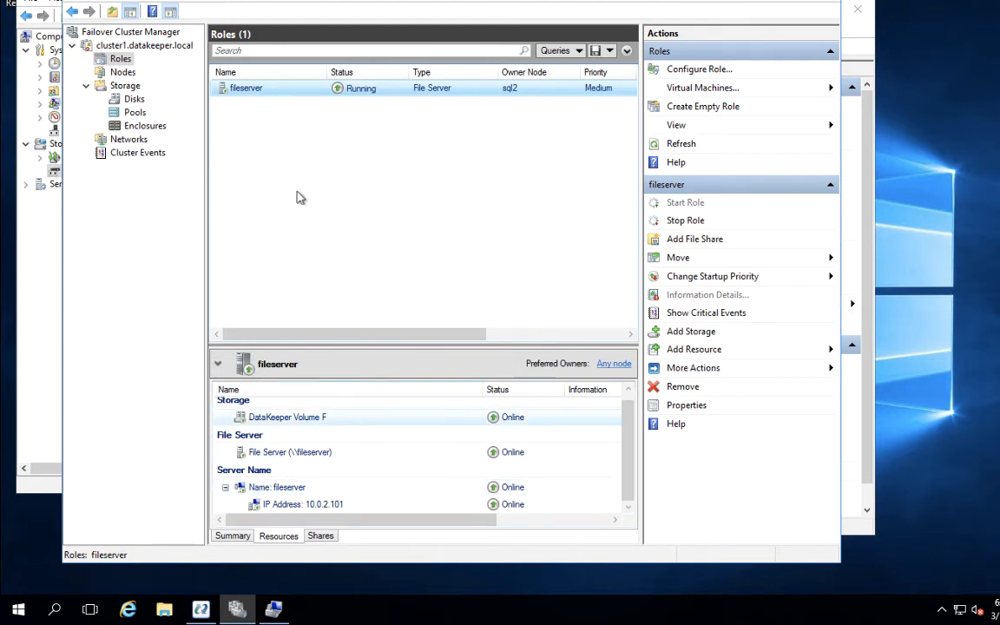
- Check the fileserver name resource and the subnet of Cluster Network 2 in the cluster's networks
click(286, 489)
right_click(285, 492)
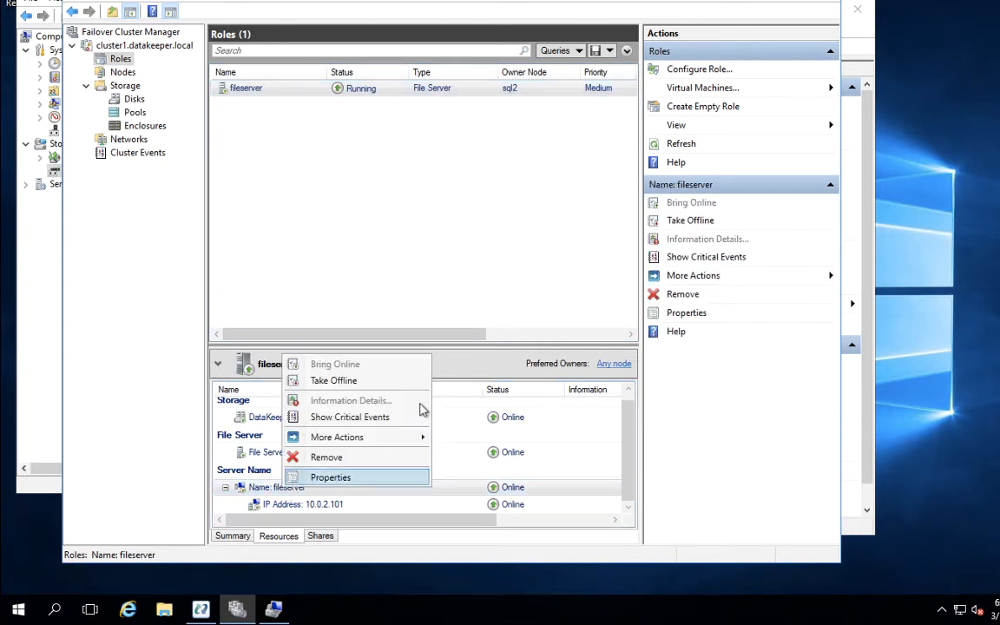
click(265, 490)
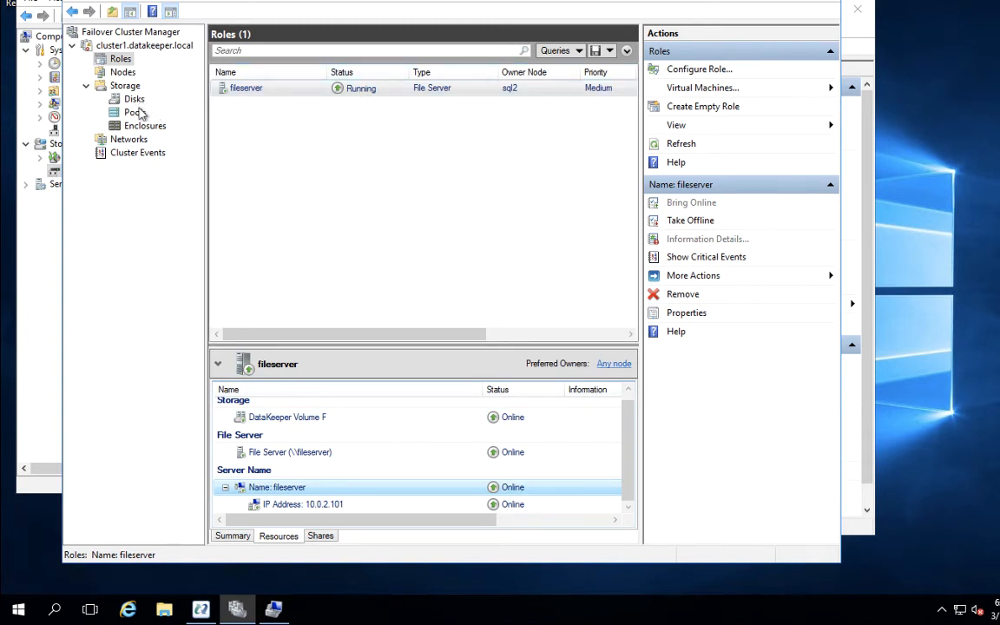
click(121, 140)
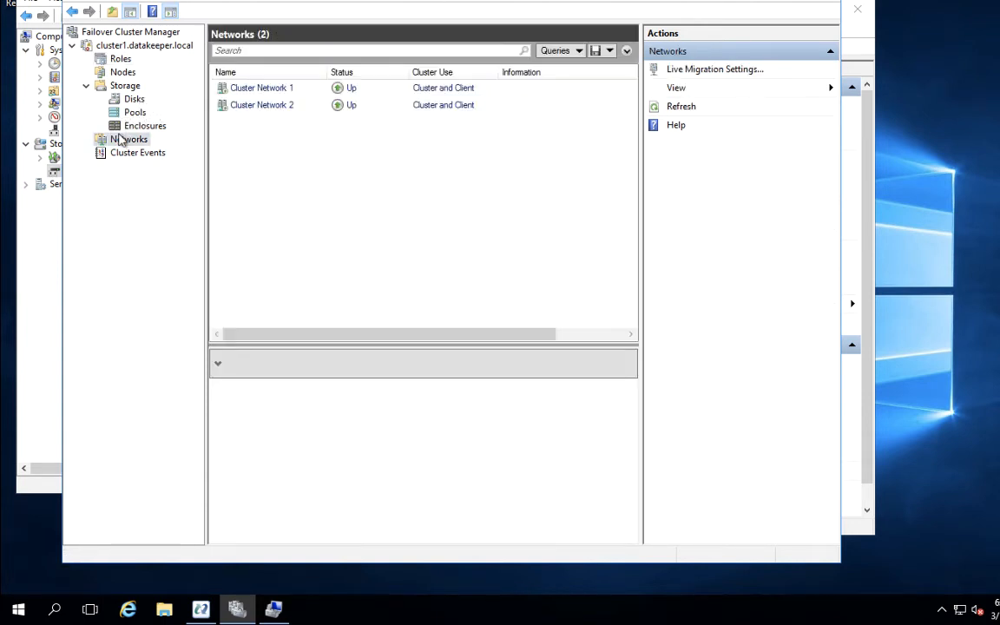
click(262, 106)
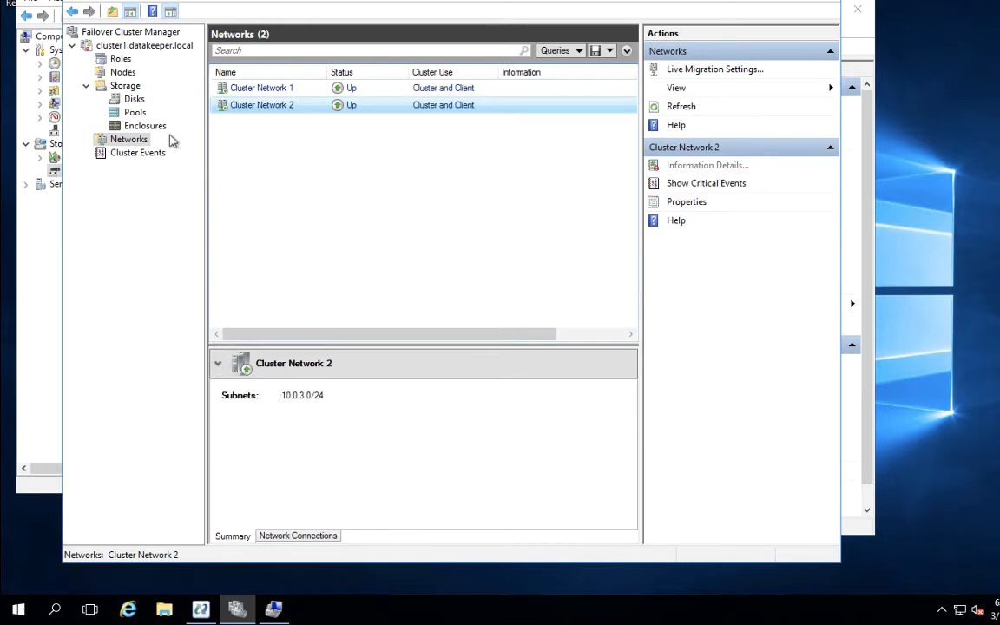
- Add a new IP Address resource to the fileserver role
click(120, 57)
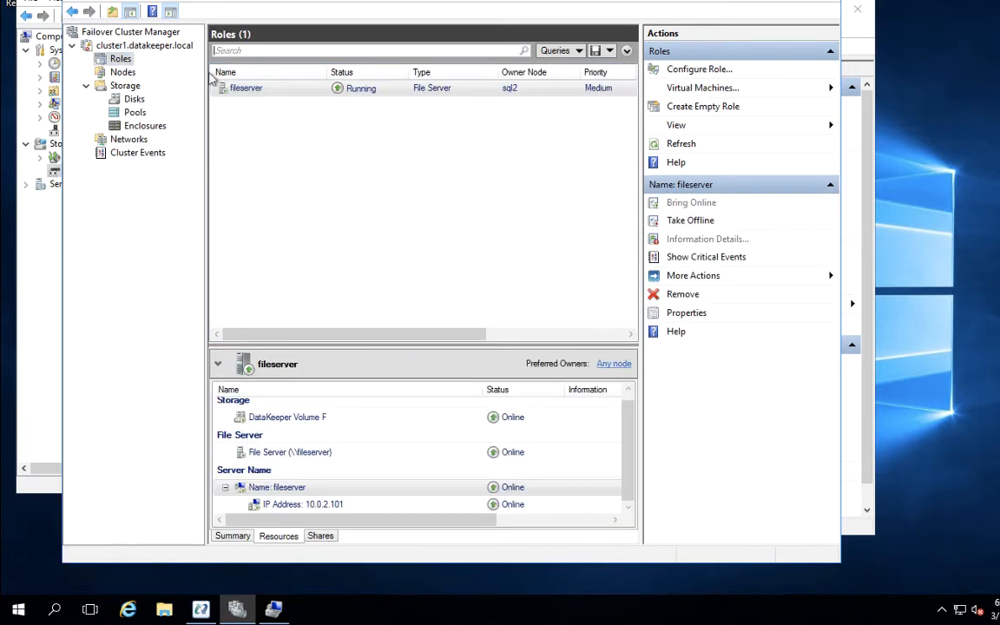
right_click(245, 94)
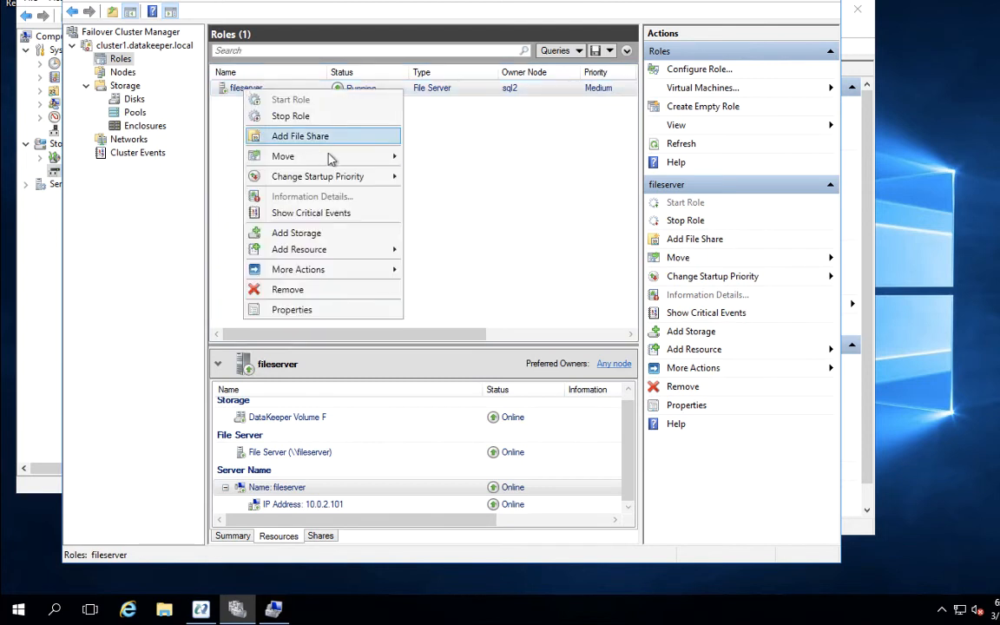
mouse_move(330, 156)
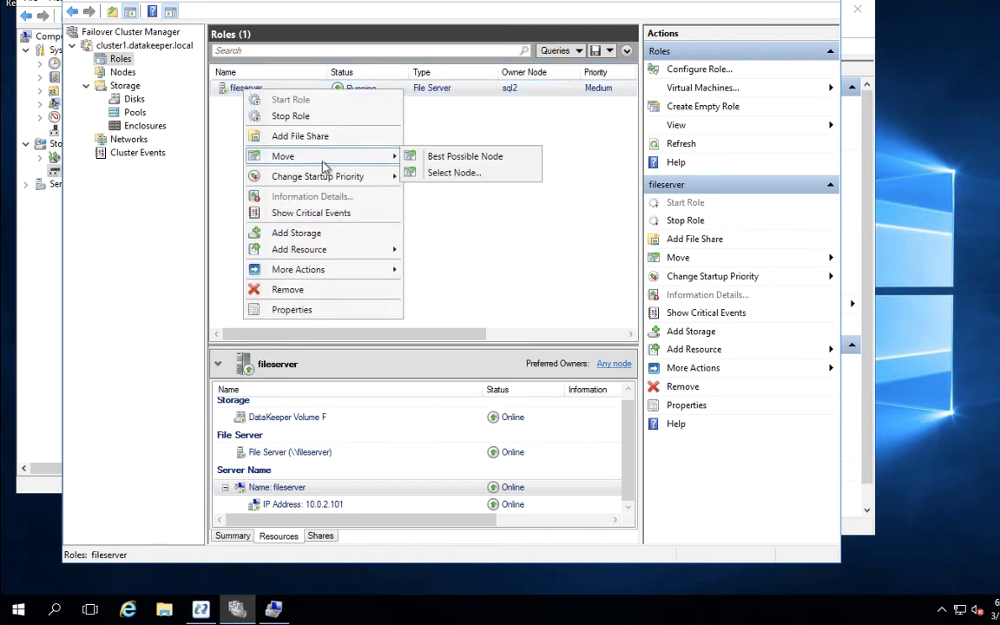
mouse_move(313, 252)
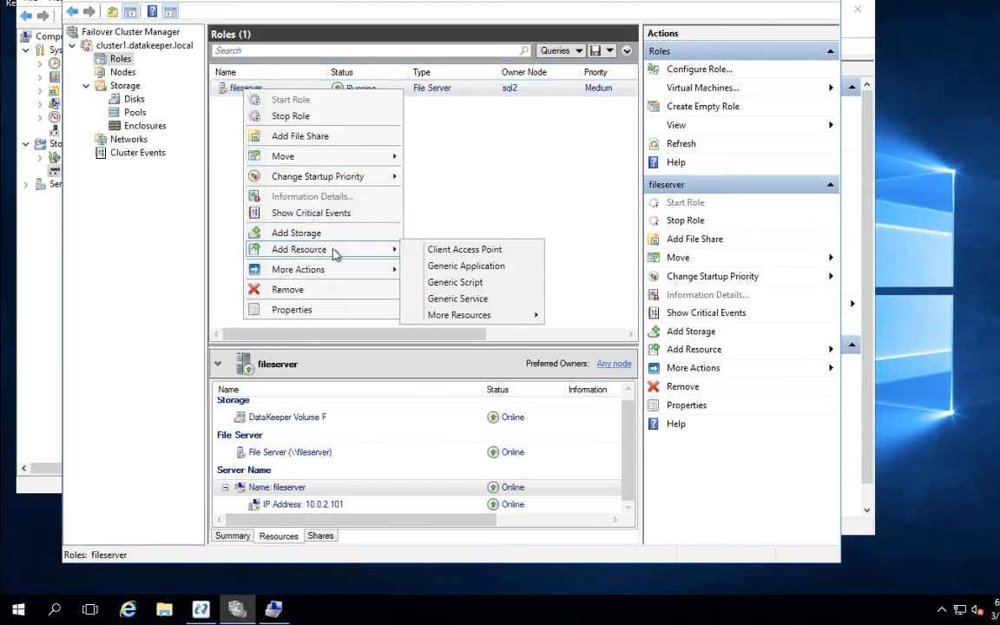
mouse_move(463, 321)
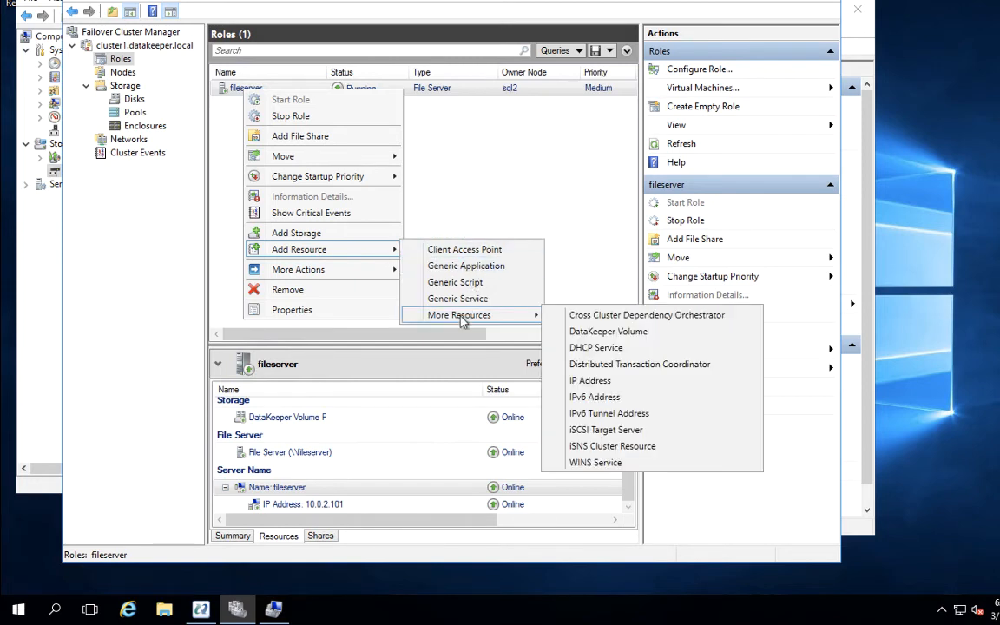
click(586, 384)
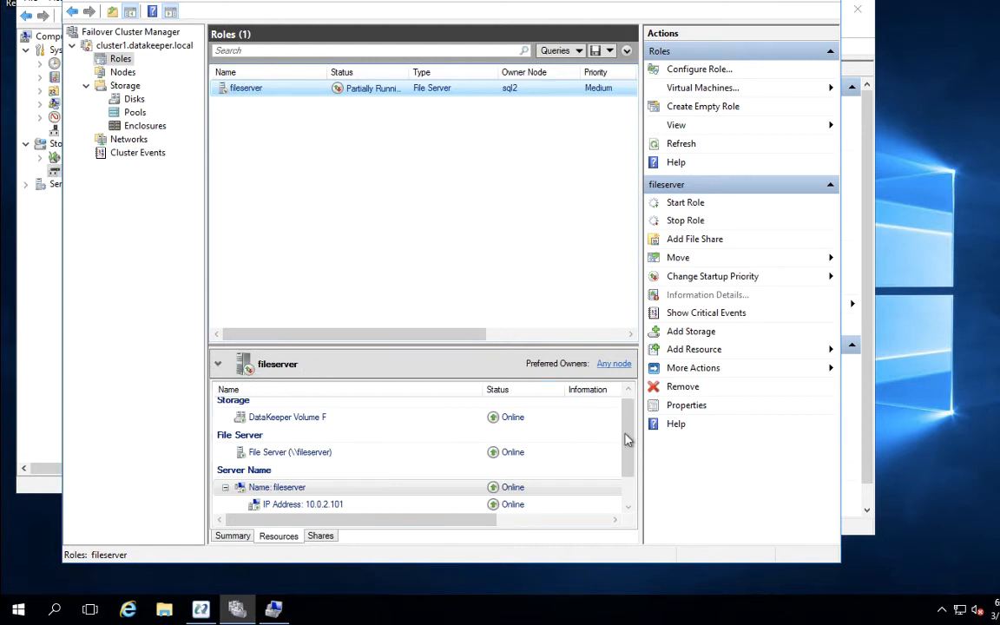
- In the unconfigured IP Address resource's properties, enter static address 10.0.3.101, select network 10.0.3.0/24 and try to apply the settings
drag(625, 450, 625, 478)
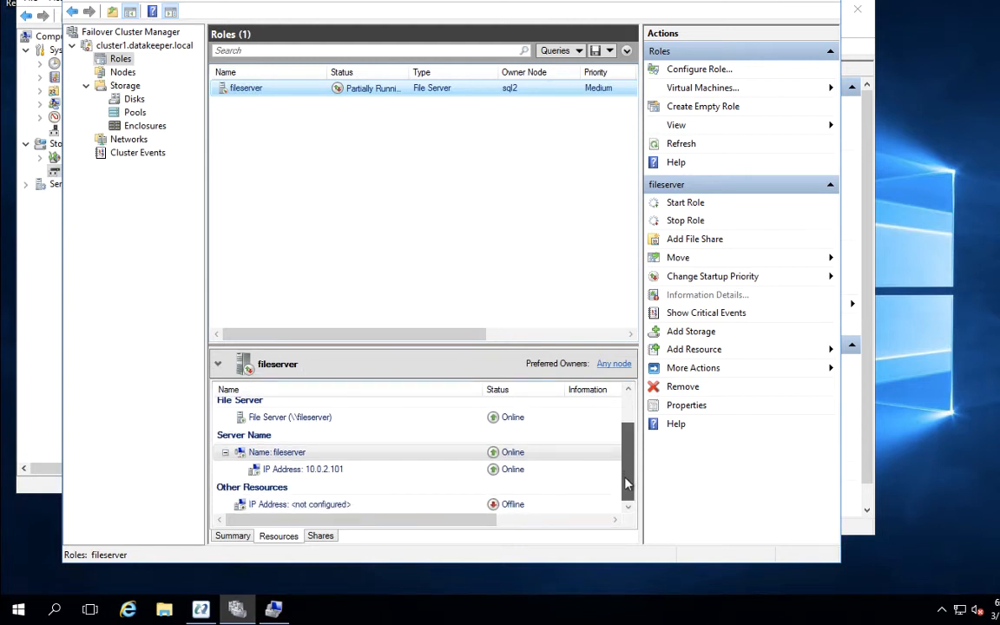
click(287, 506)
right_click(286, 508)
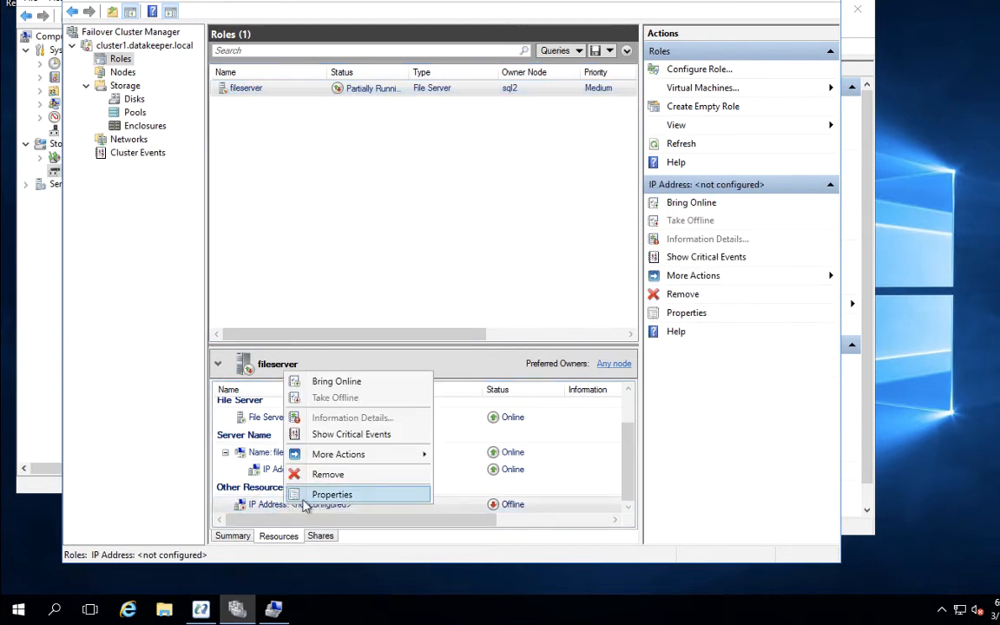
click(302, 494)
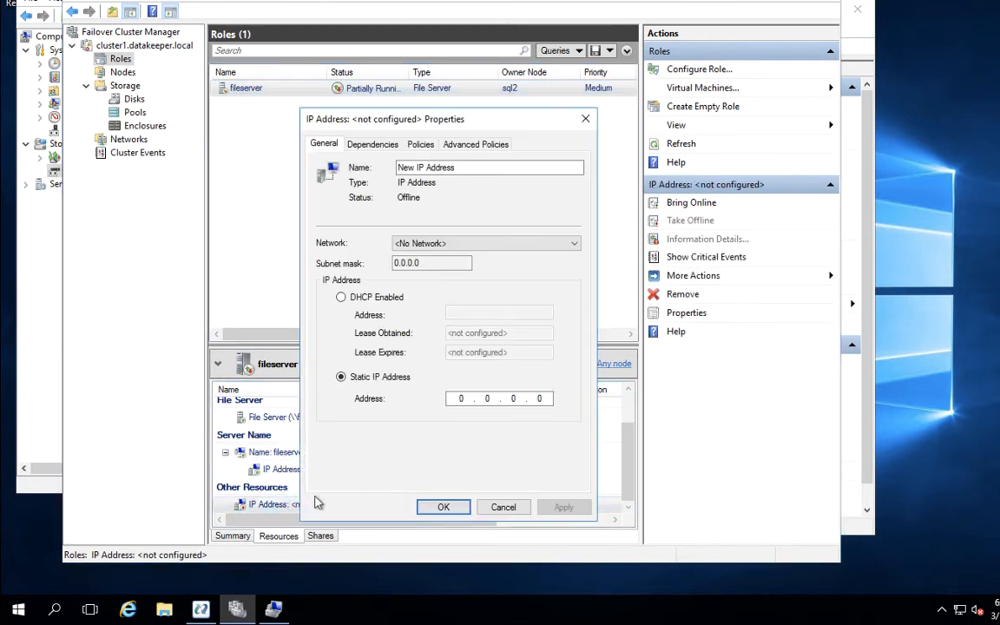
click(461, 398)
text(1)
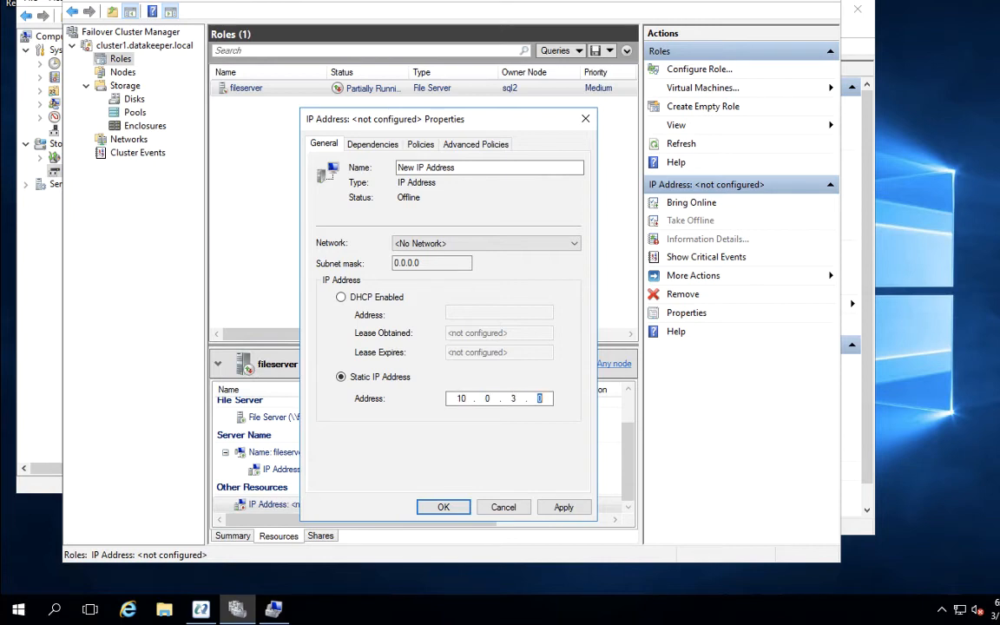
text(101)
click(451, 246)
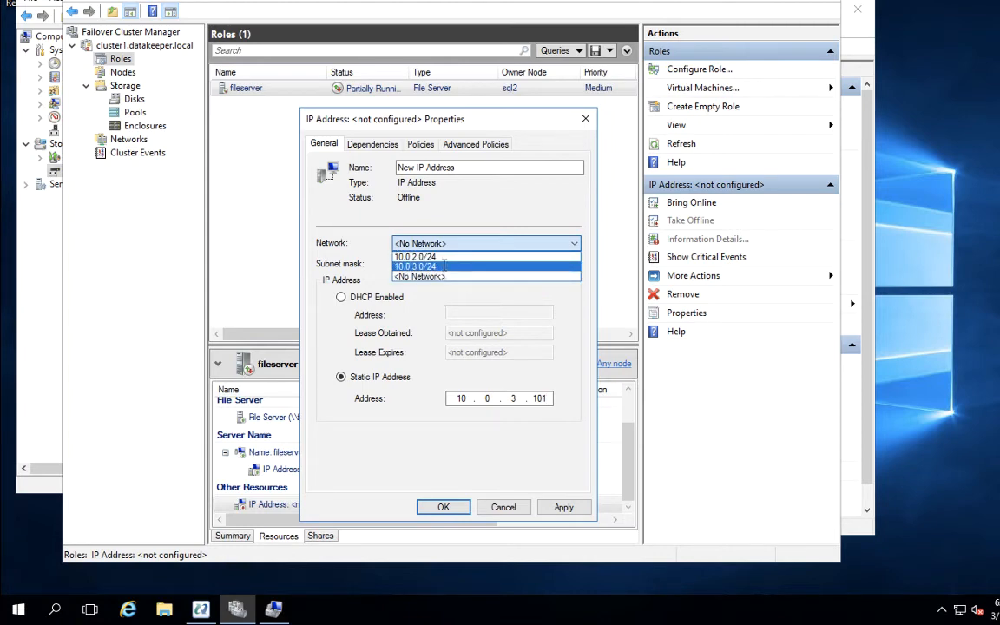
click(444, 265)
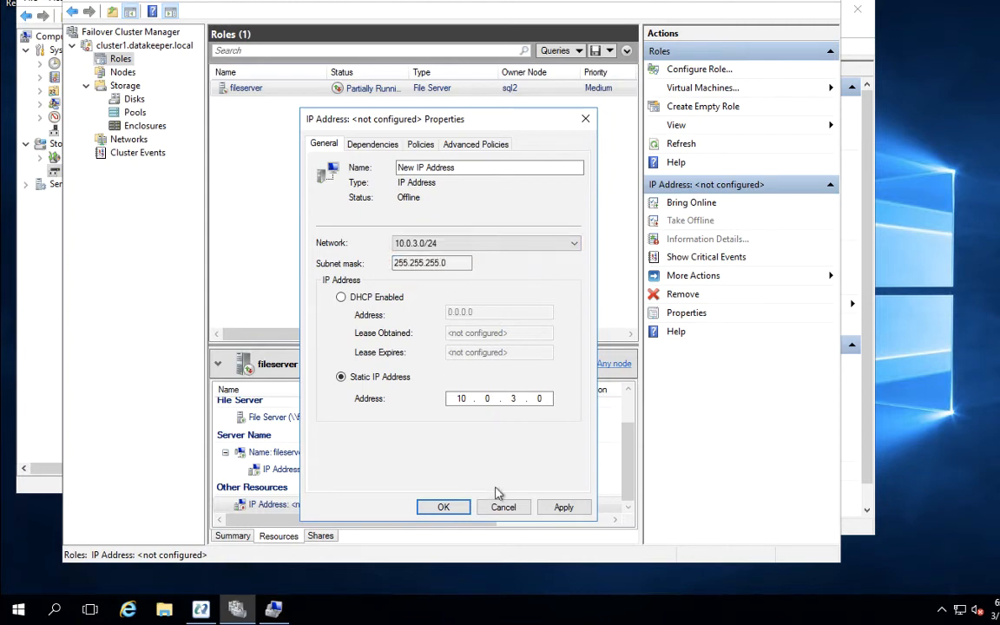
click(563, 509)
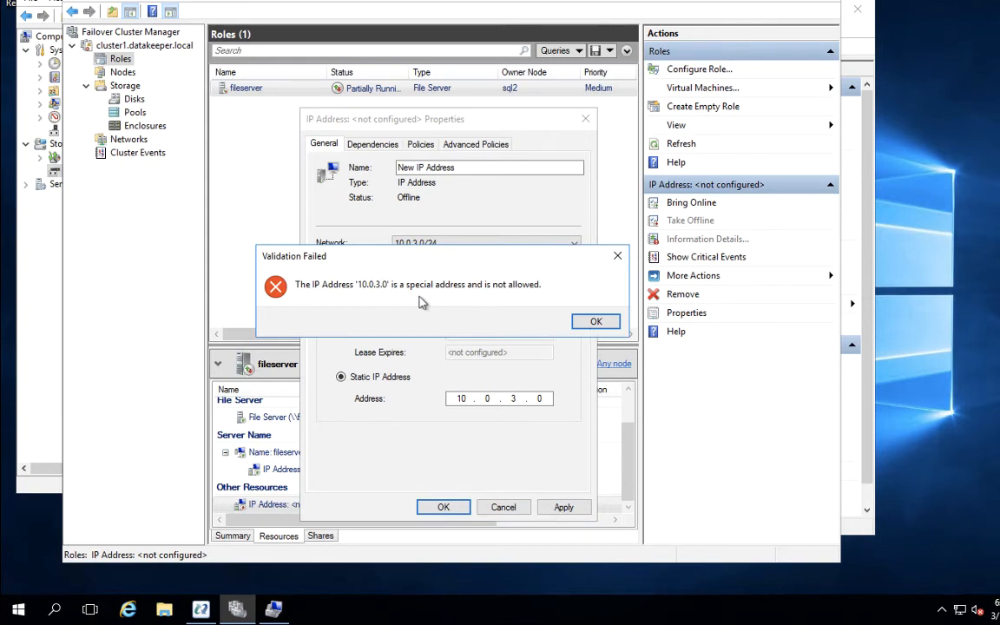
click(595, 321)
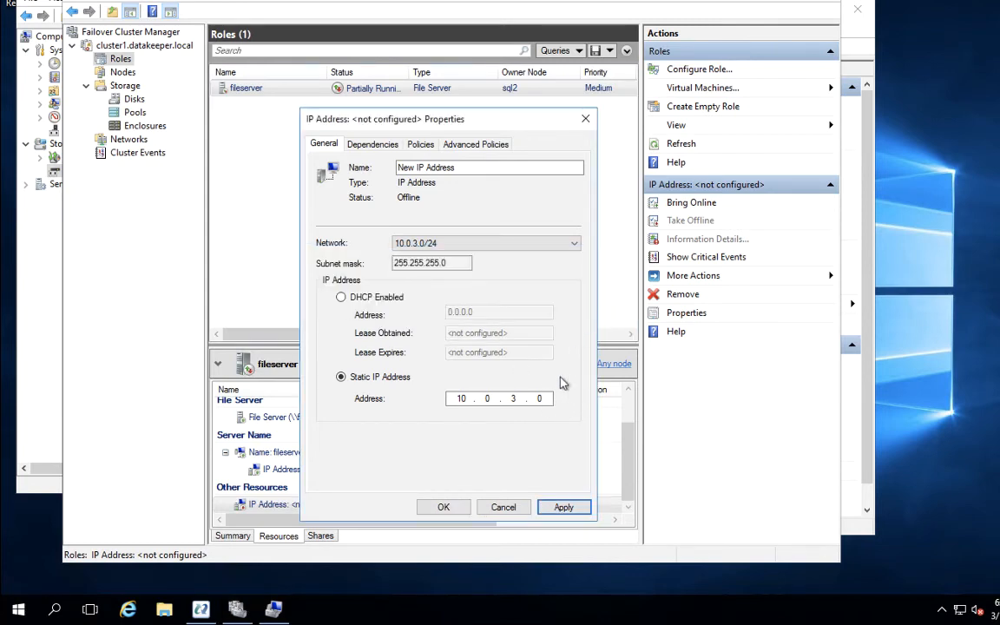
- Re-enter 10.0.3.101 as the static address, then apply and save the IP Address resource's properties
click(549, 398)
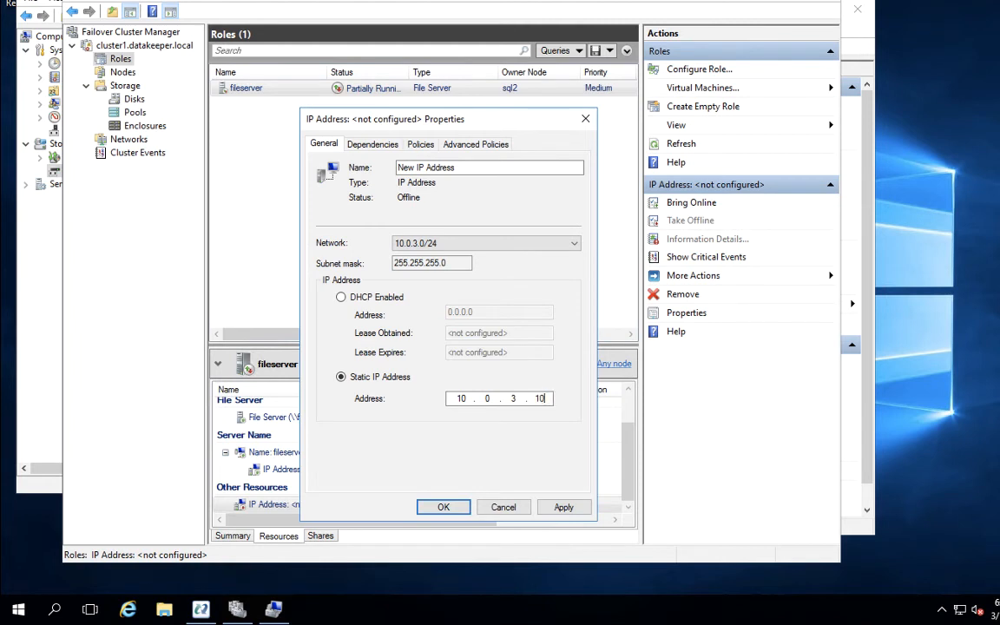
click(564, 507)
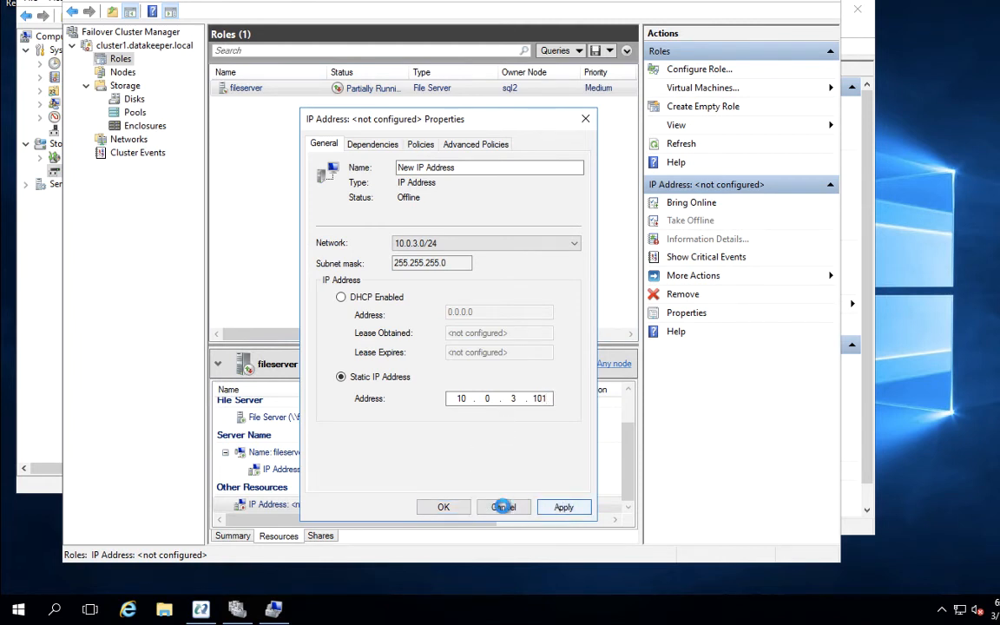
click(443, 507)
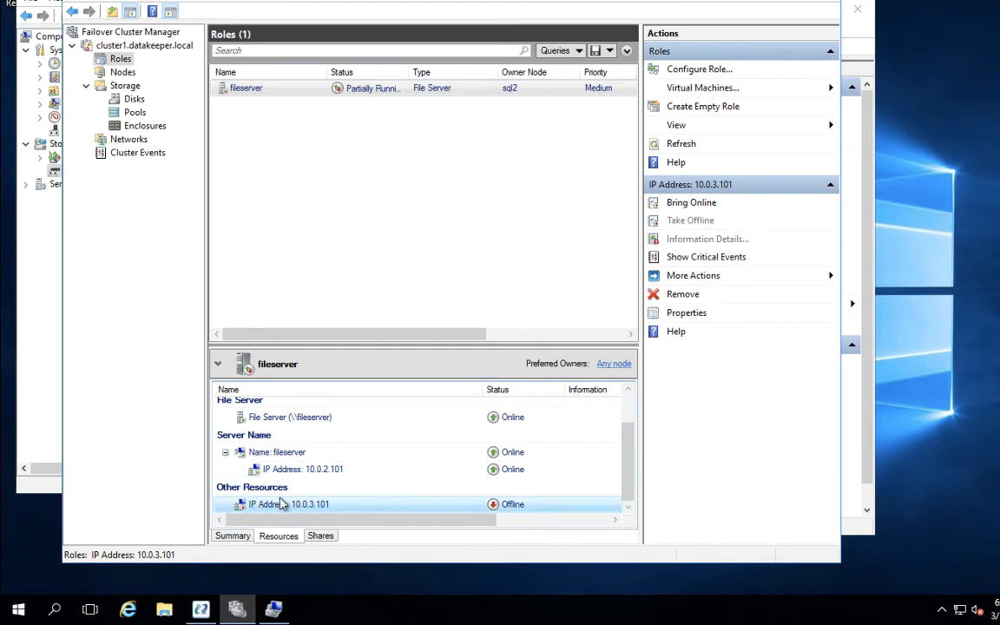
- Add a second dependency row to the fileserver name resource and set its operator to OR
click(276, 454)
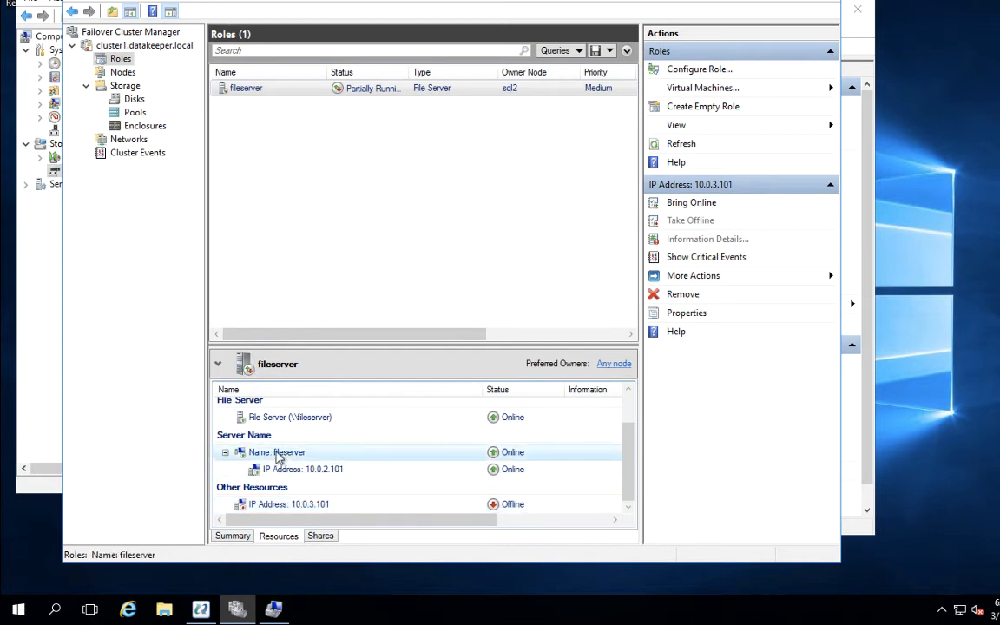
right_click(276, 454)
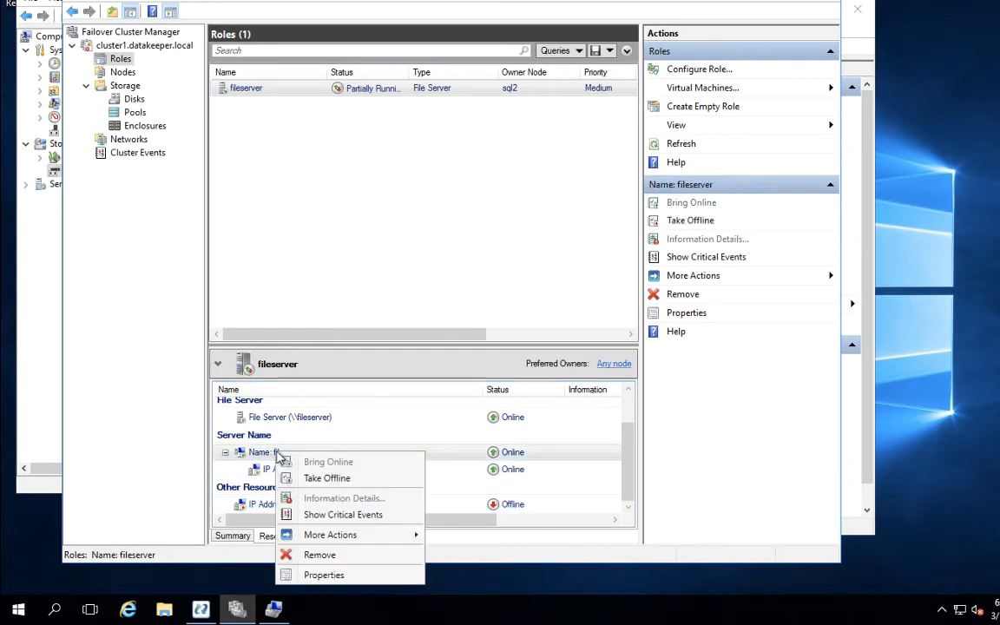
click(321, 575)
click(369, 144)
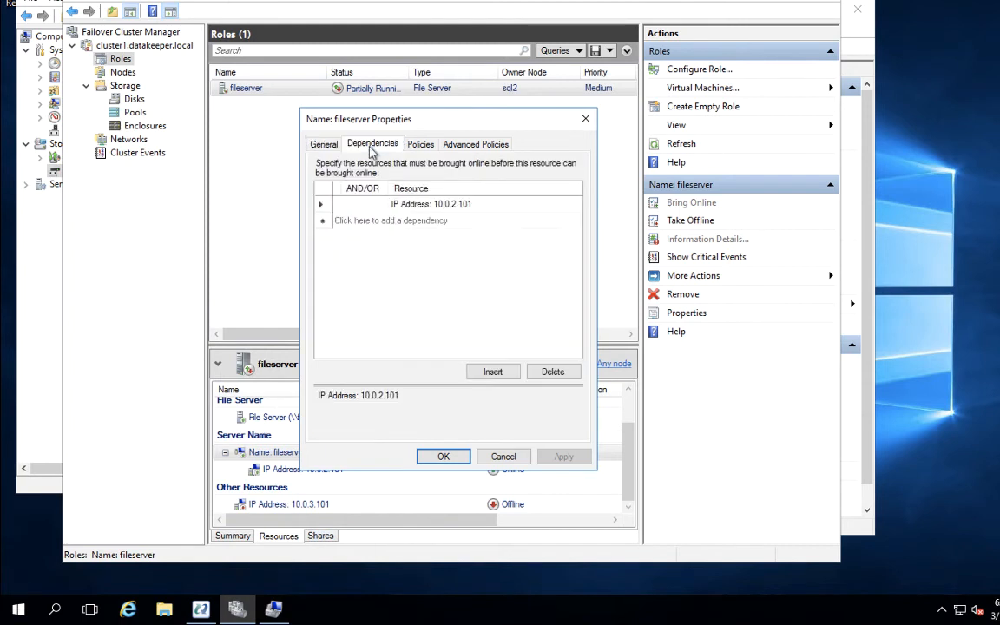
click(425, 221)
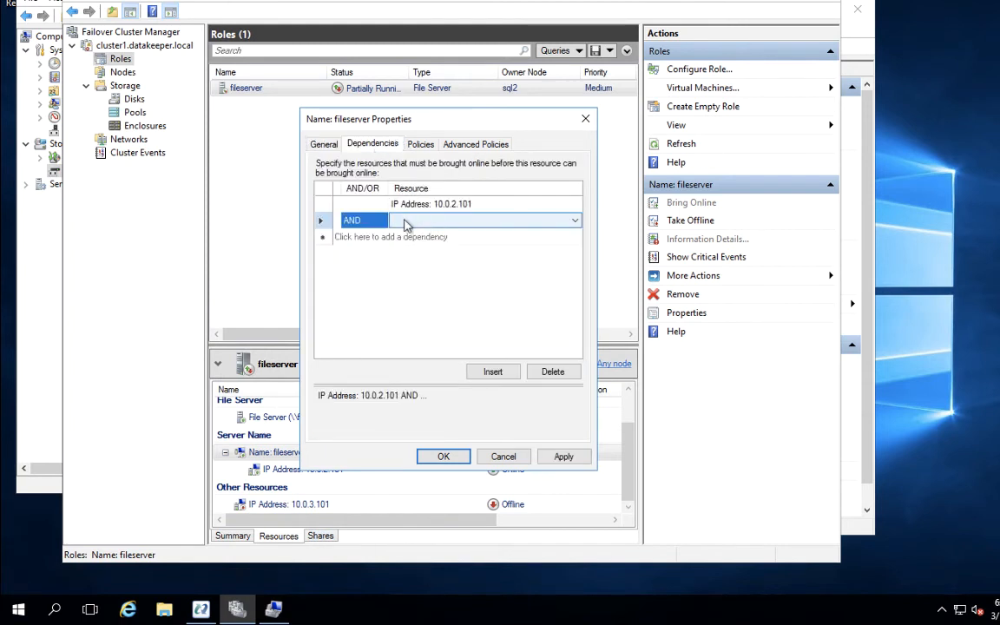
click(349, 222)
click(349, 223)
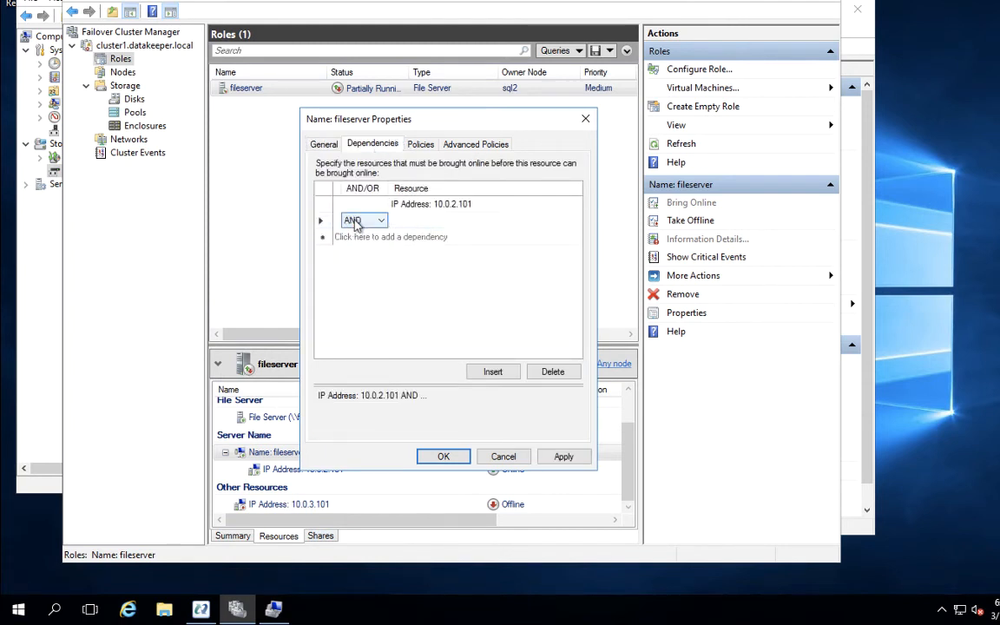
click(379, 223)
click(349, 243)
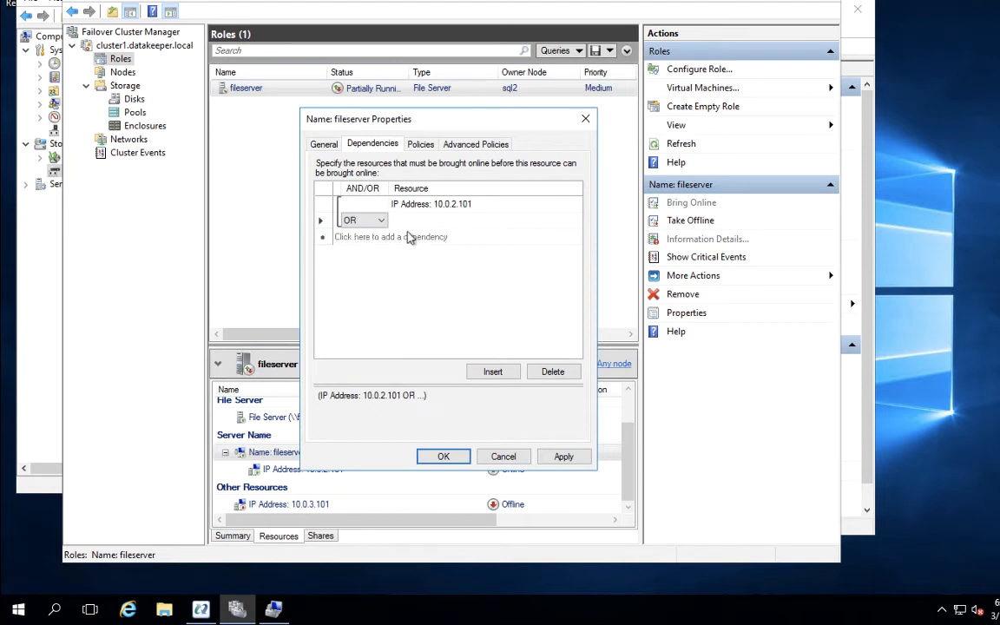
- Select IP Address: 10.0.3.101 as the OR dependency's resource and save the fileserver name resource's properties
click(461, 222)
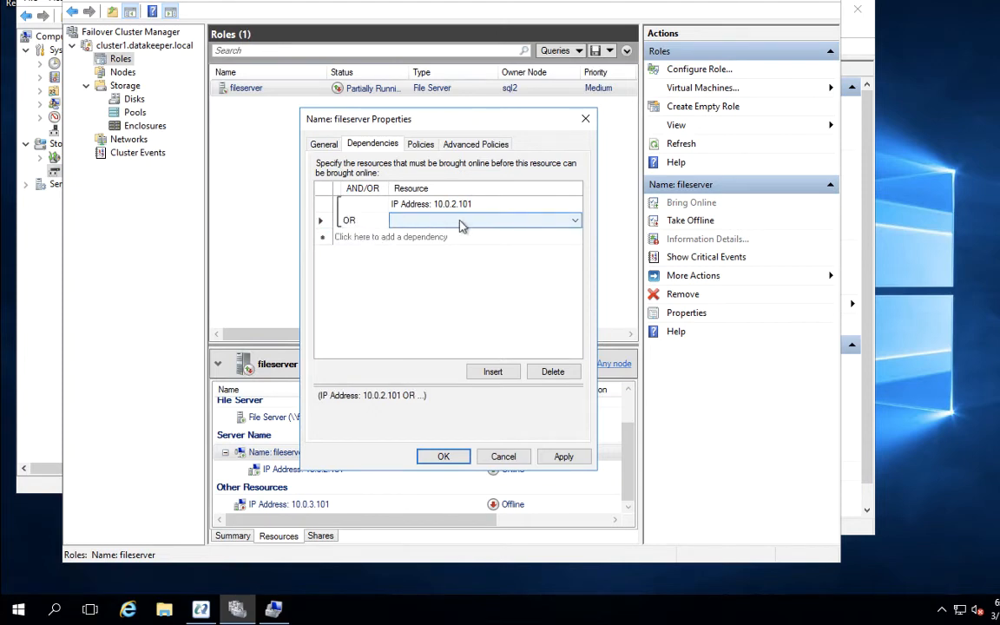
click(576, 224)
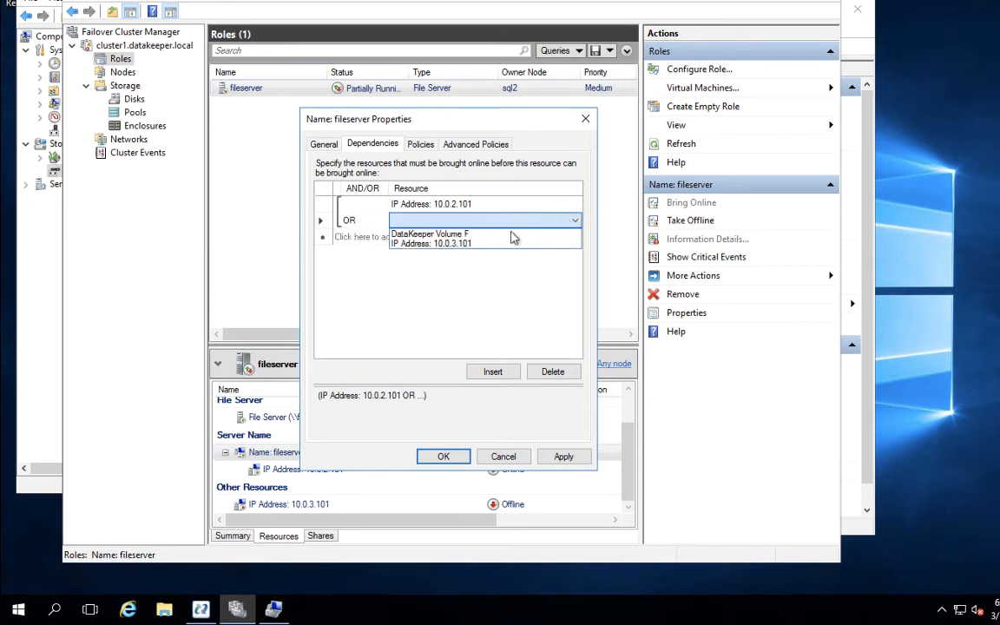
click(477, 246)
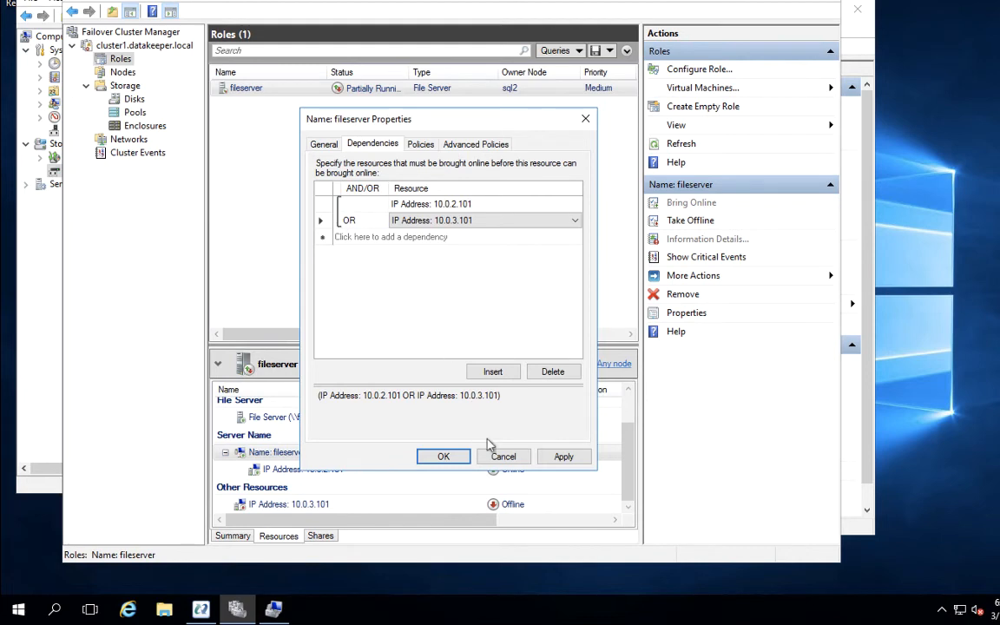
click(563, 458)
click(443, 457)
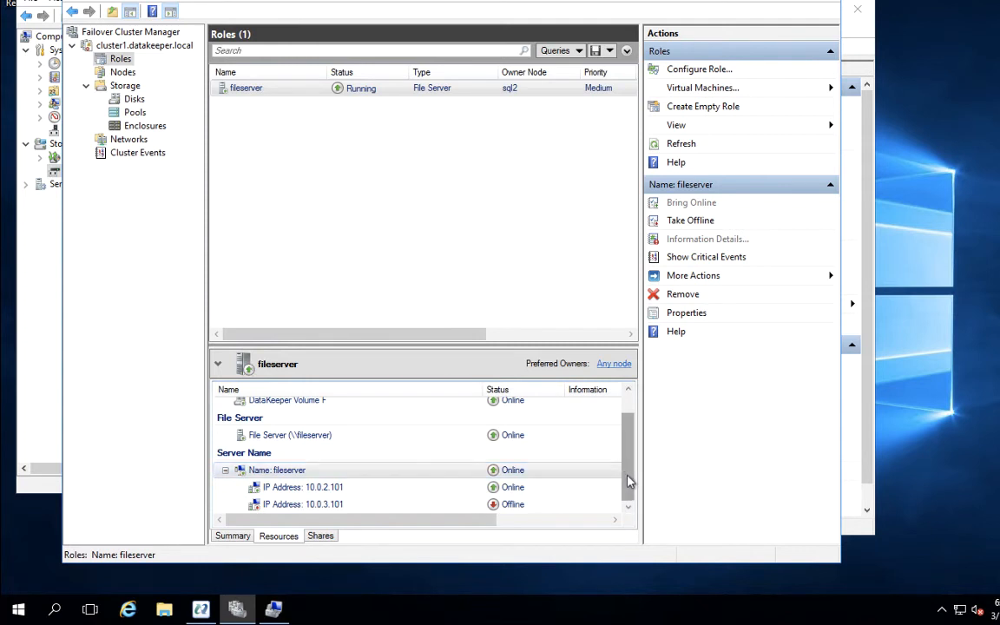
mouse_move(627, 475)
mouse_down()
mouse_move(628, 445)
mouse_move(621, 492)
mouse_up()
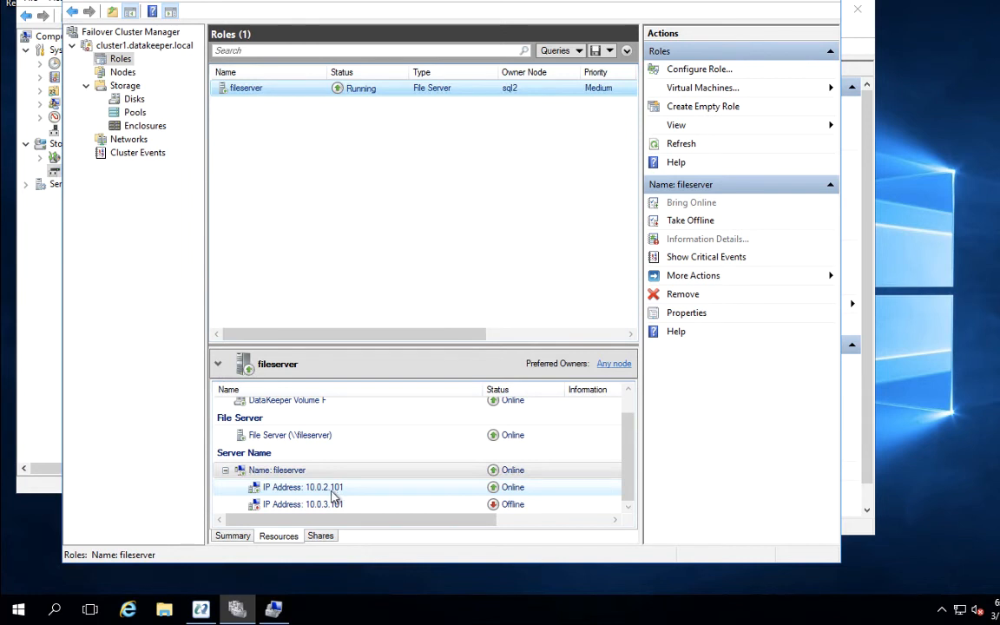
- Move the fileserver role to node sql3 and check the status of its resources
right_click(269, 96)
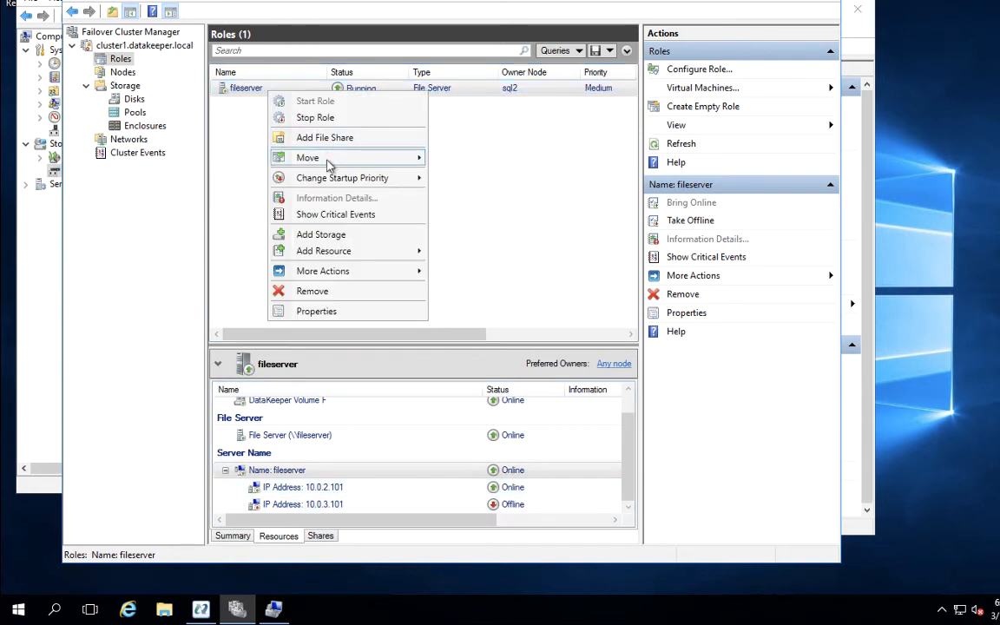
mouse_move(330, 160)
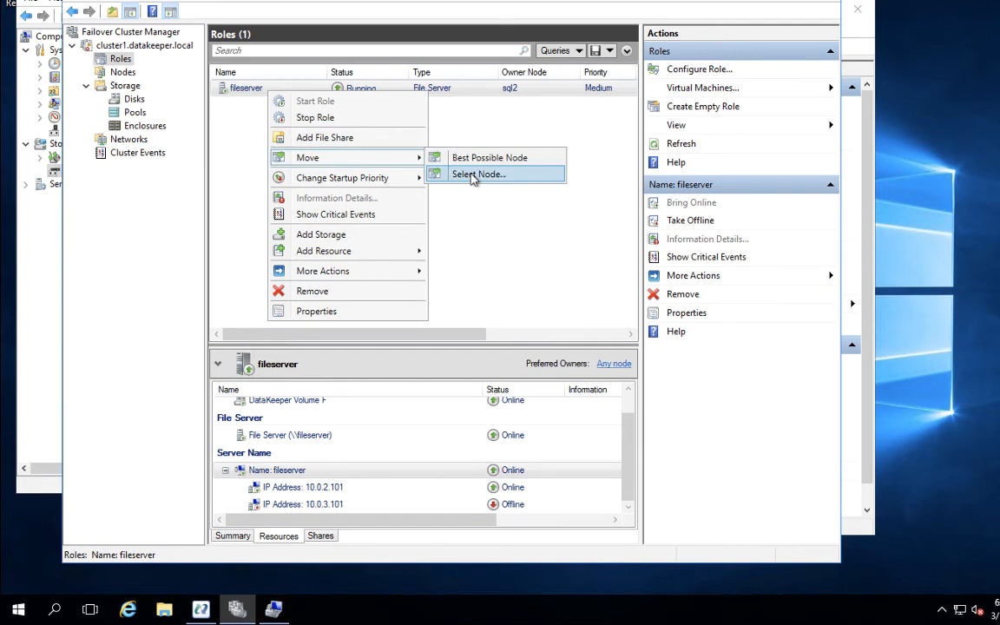
click(473, 175)
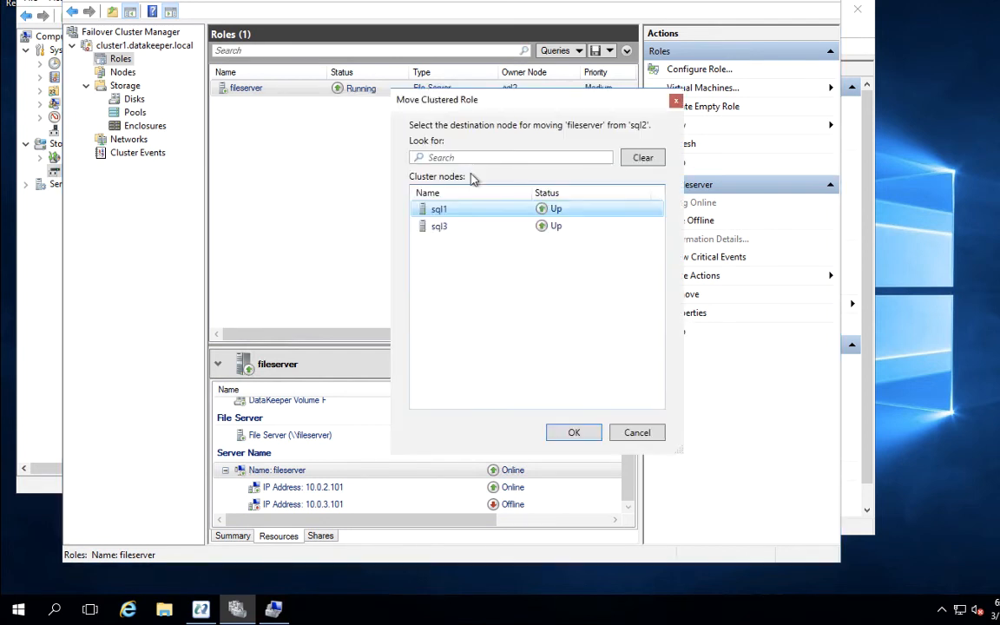
click(444, 228)
click(573, 433)
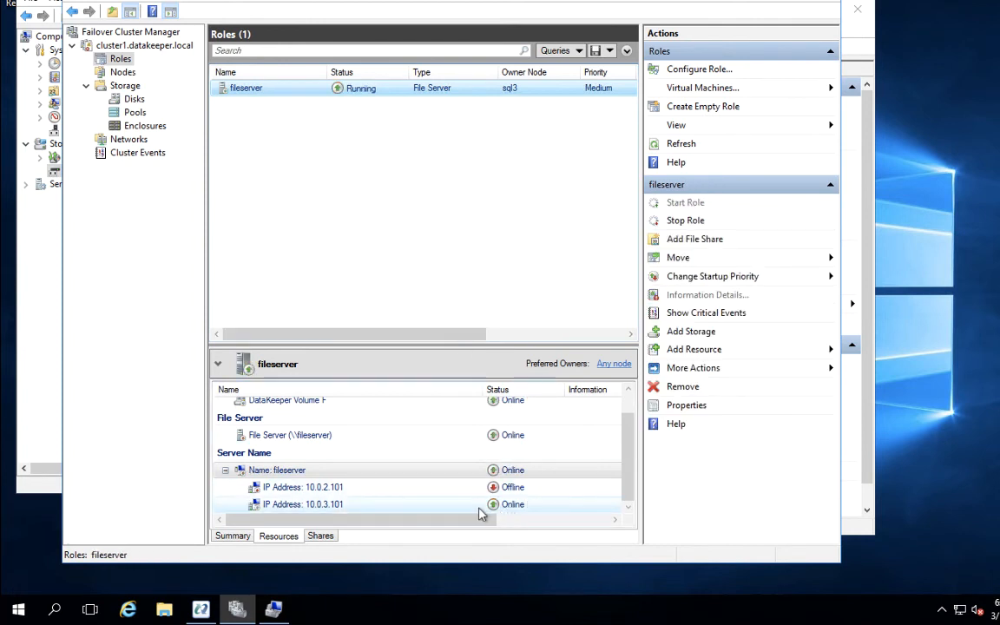
scroll(425, 441, up, 1)
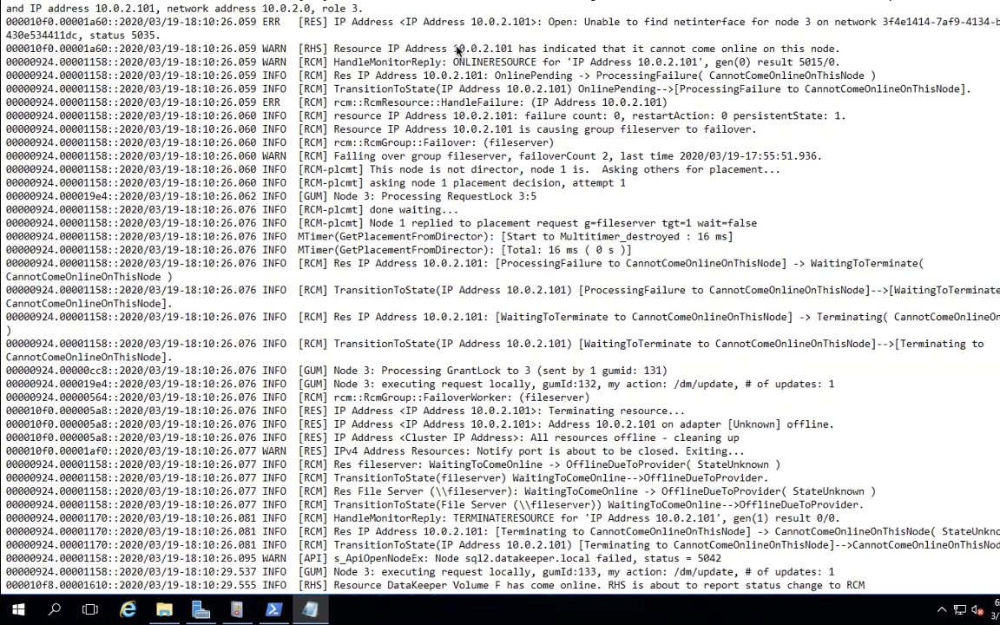
- On SQL3, close the cluster log and look through the folders on Local Disk (F:) in File Explorer
key(alt+F4)
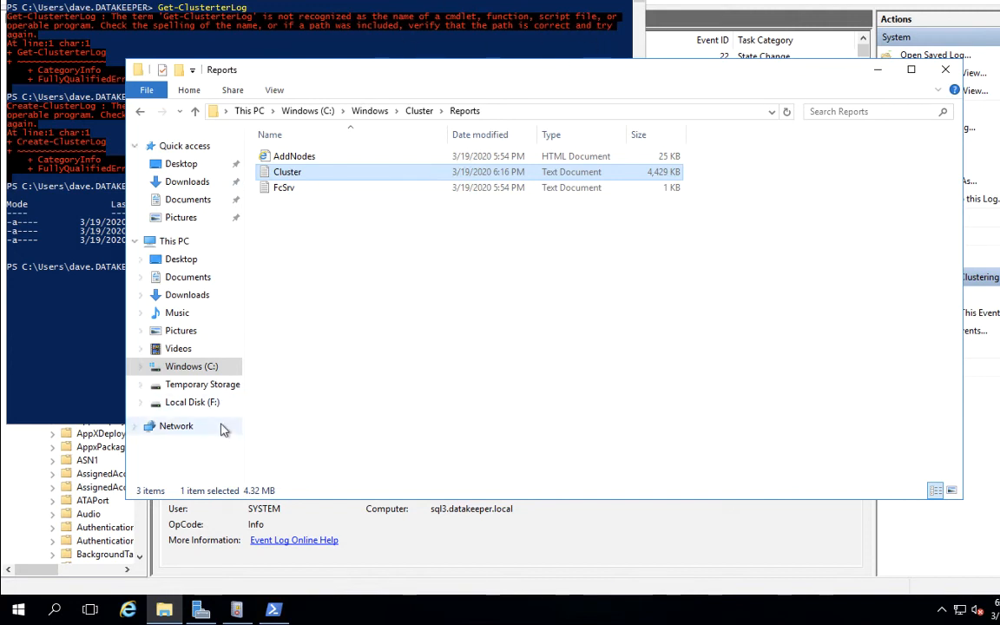
click(191, 404)
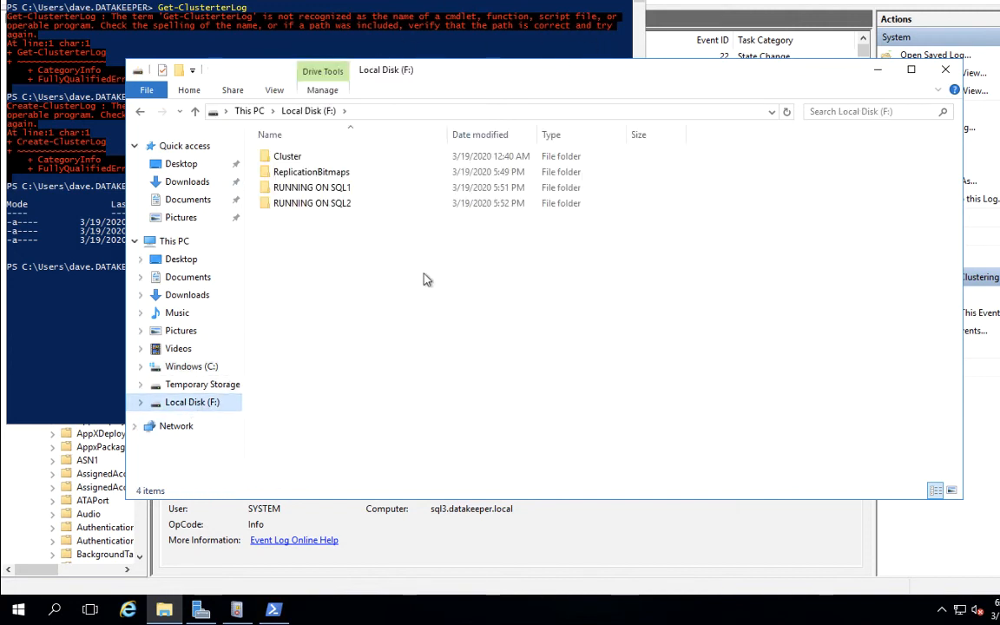
click(303, 190)
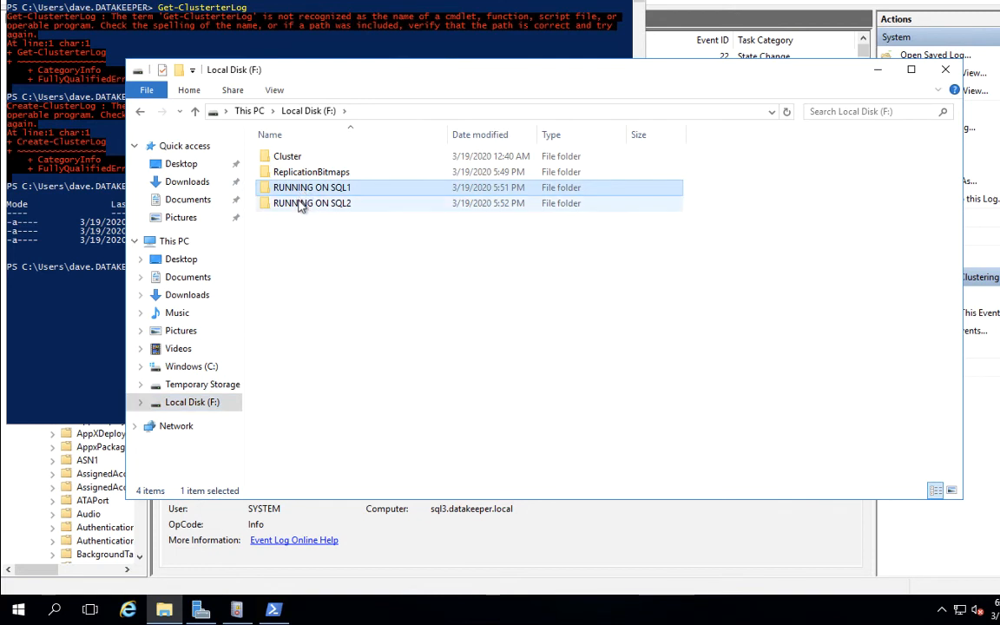
click(301, 204)
- Create a folder named RUNNING ON SQL3 at the root of Local Disk (F:)
click(295, 230)
right_click(295, 230)
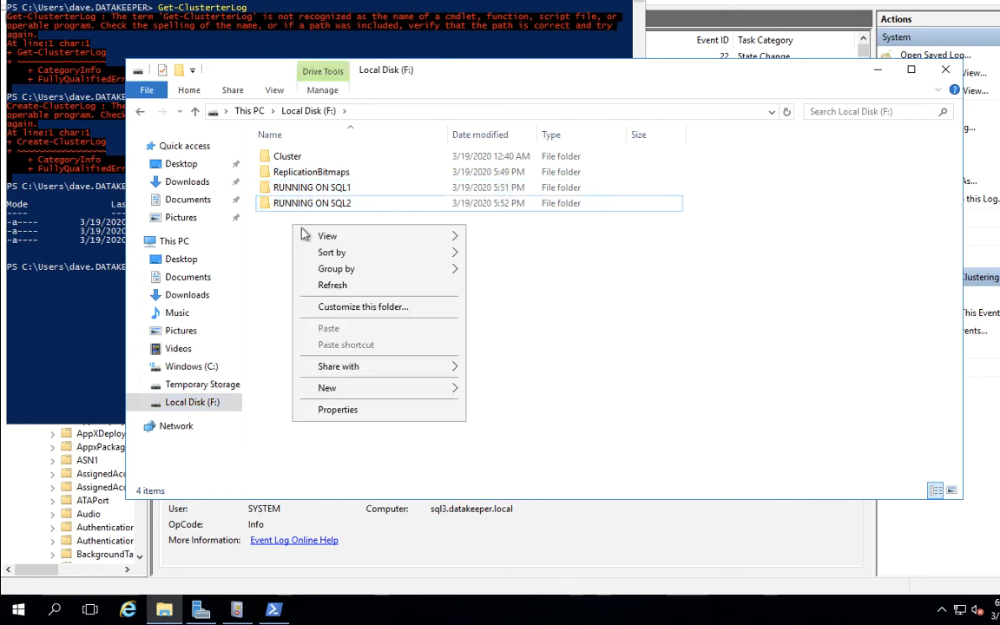
mouse_move(343, 392)
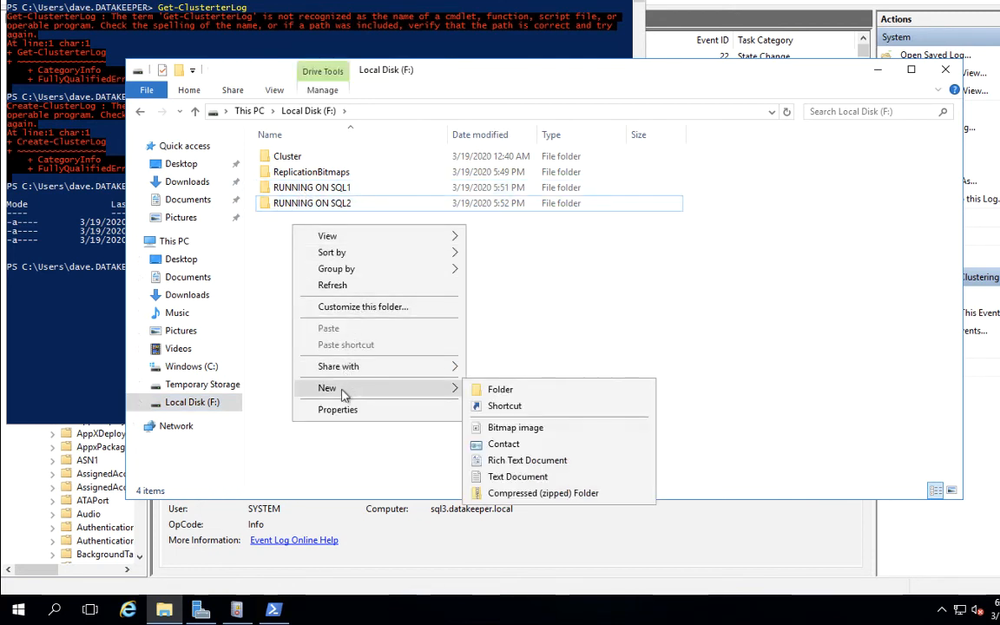
click(473, 388)
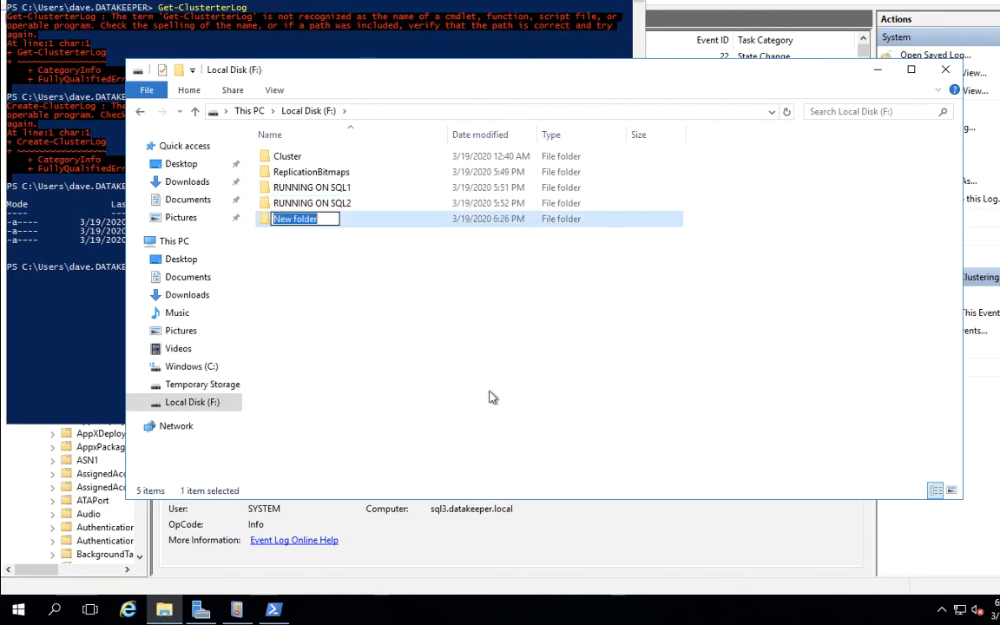
text(RUNNING ON SQL)
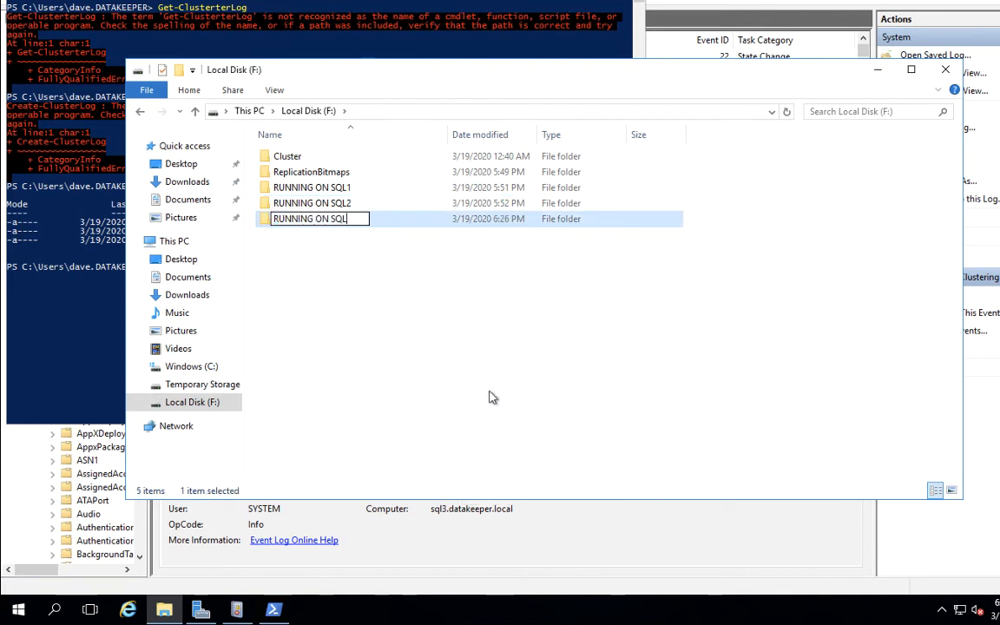
text(3)
key(Return)
click(489, 398)
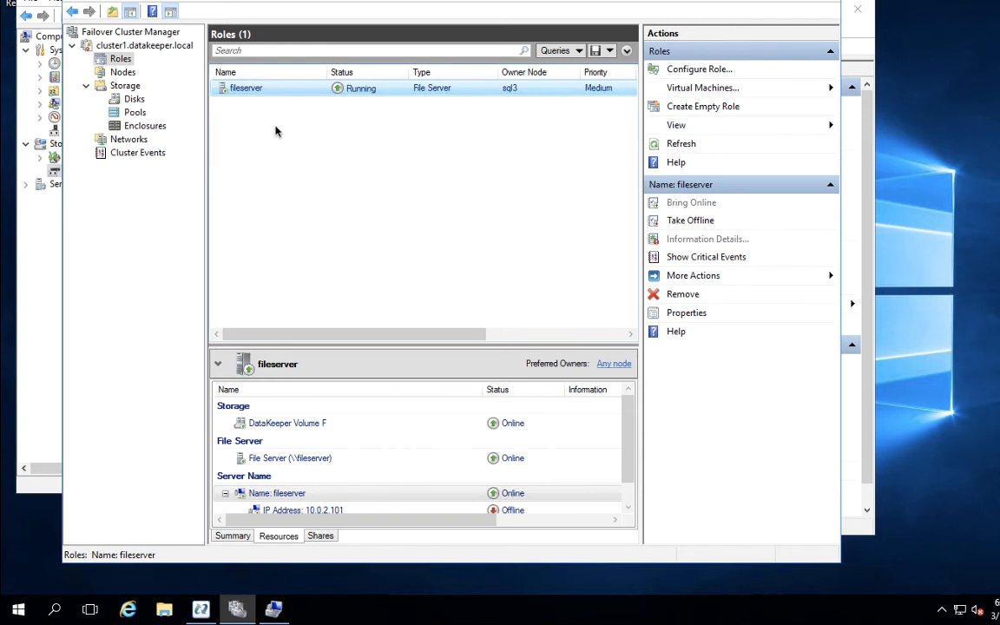
- Check the F Drive job's mirror in DataKeeper, and move the fileserver role to node sql2 in Failover Cluster Manager
click(198, 611)
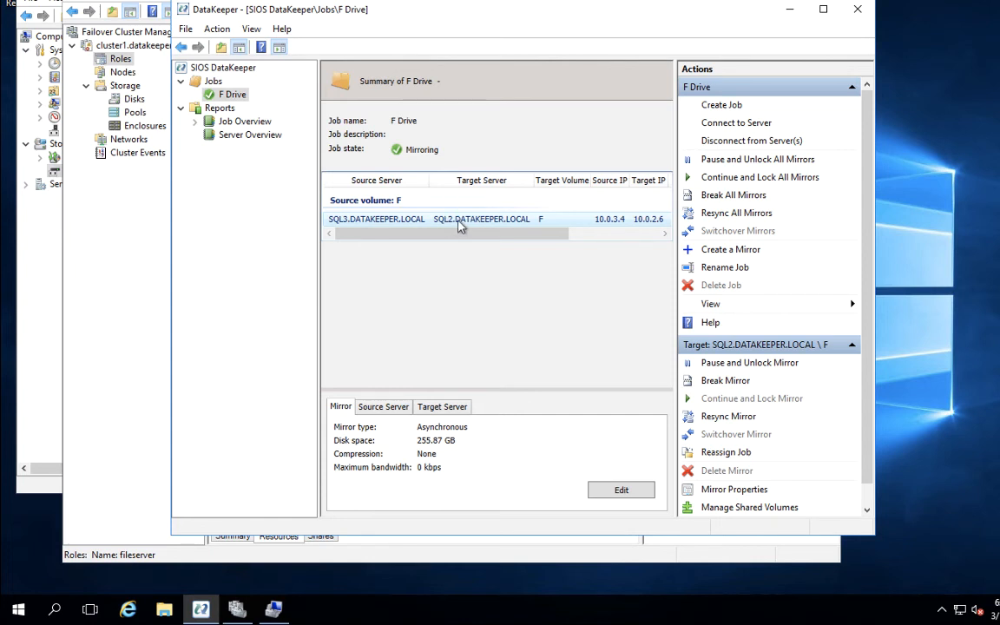
click(126, 230)
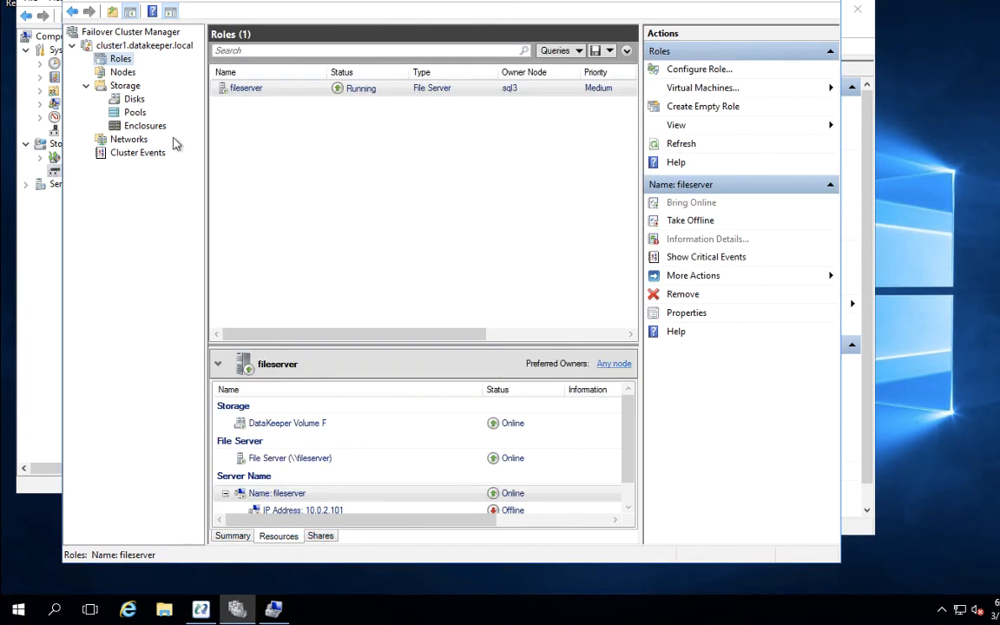
right_click(253, 90)
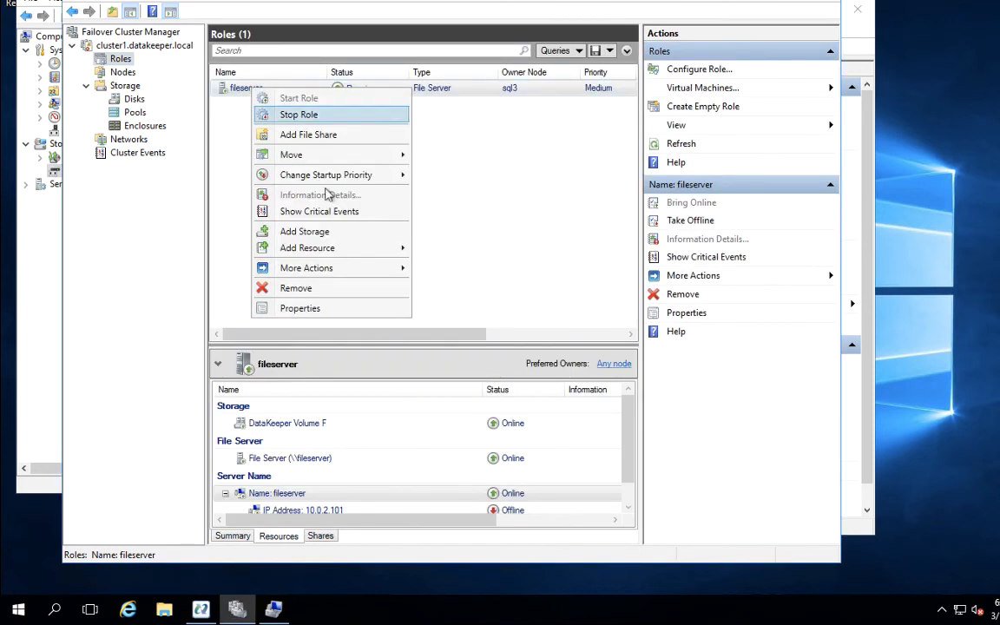
mouse_move(335, 159)
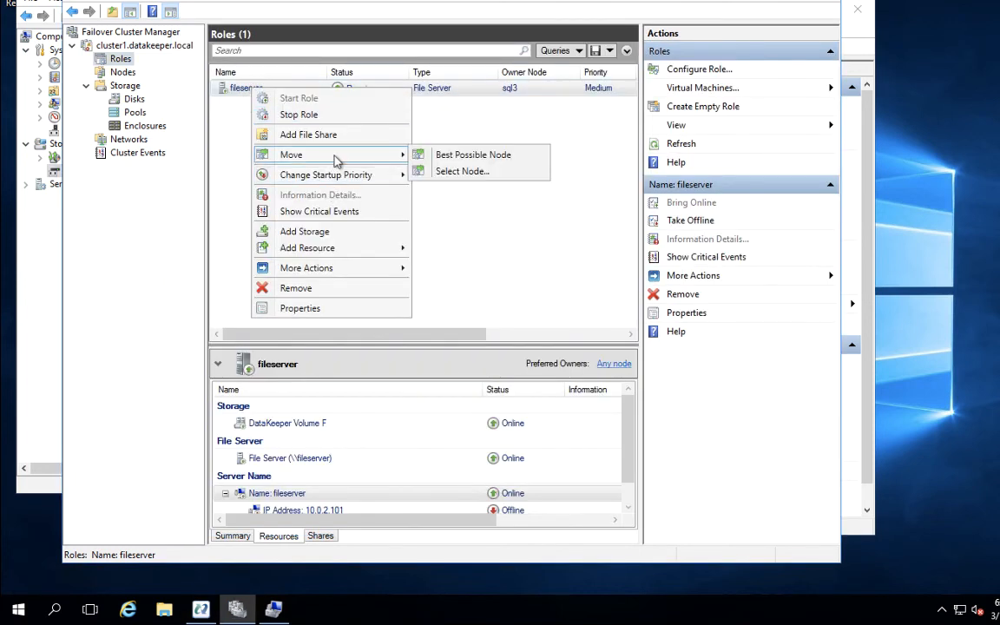
click(453, 171)
click(440, 227)
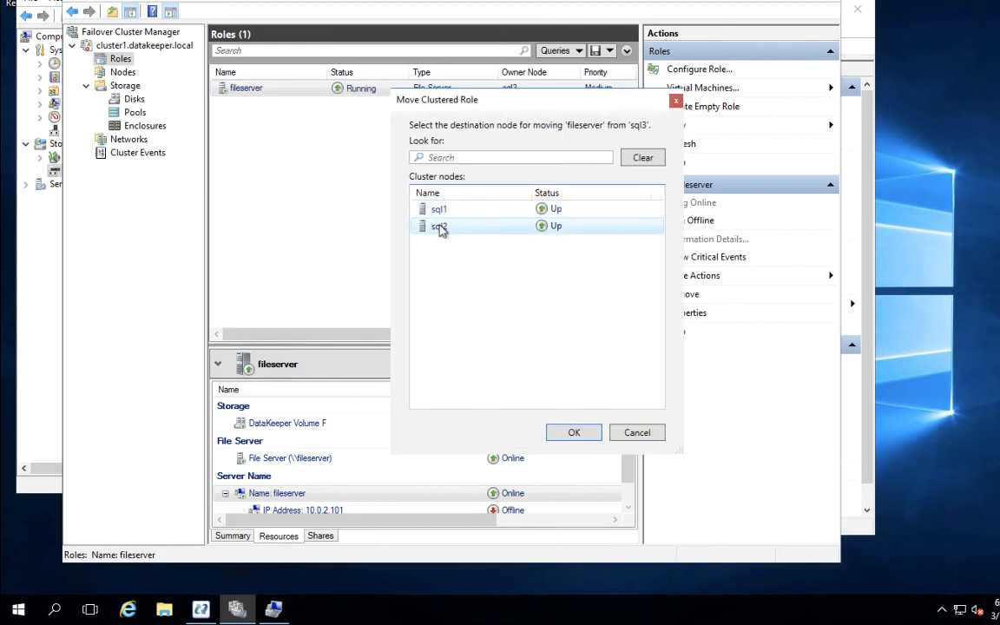
click(573, 432)
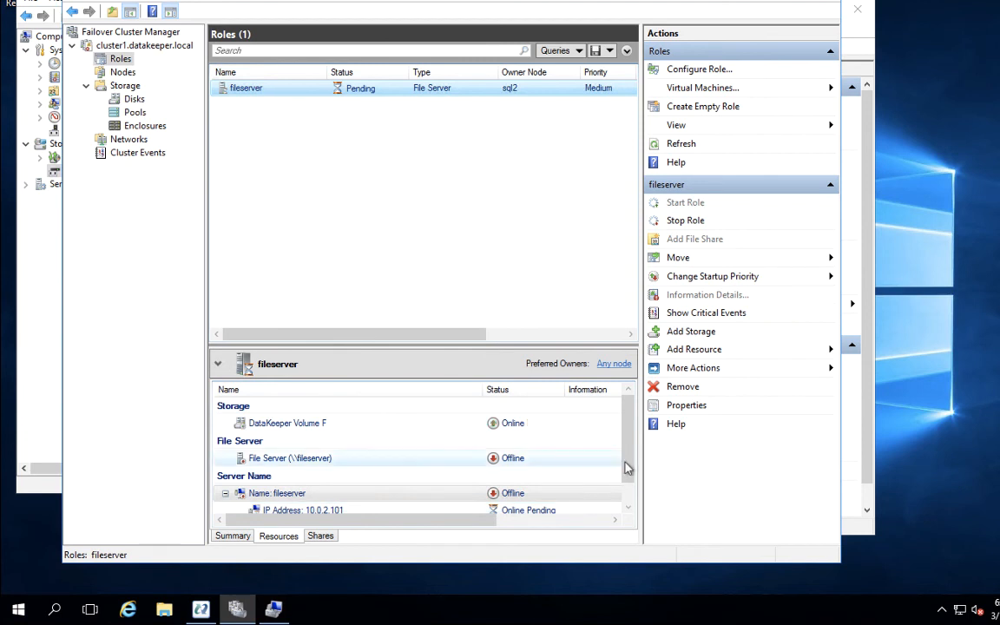
drag(627, 461, 628, 498)
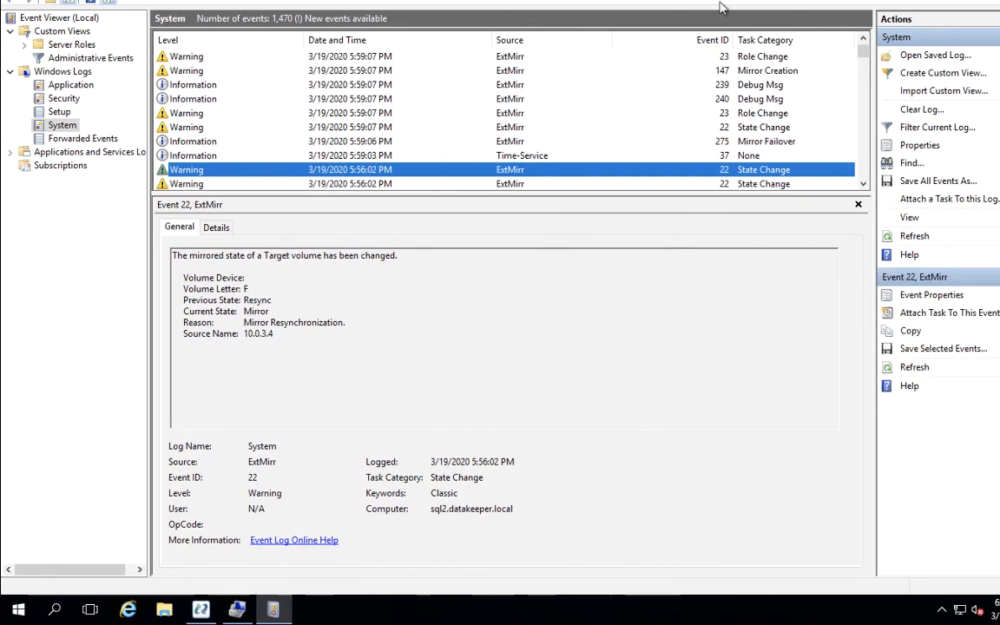
- On SQL2, open New Volume (F:) in File Explorer and look for the RUNNING ON SQL3 folder
click(164, 610)
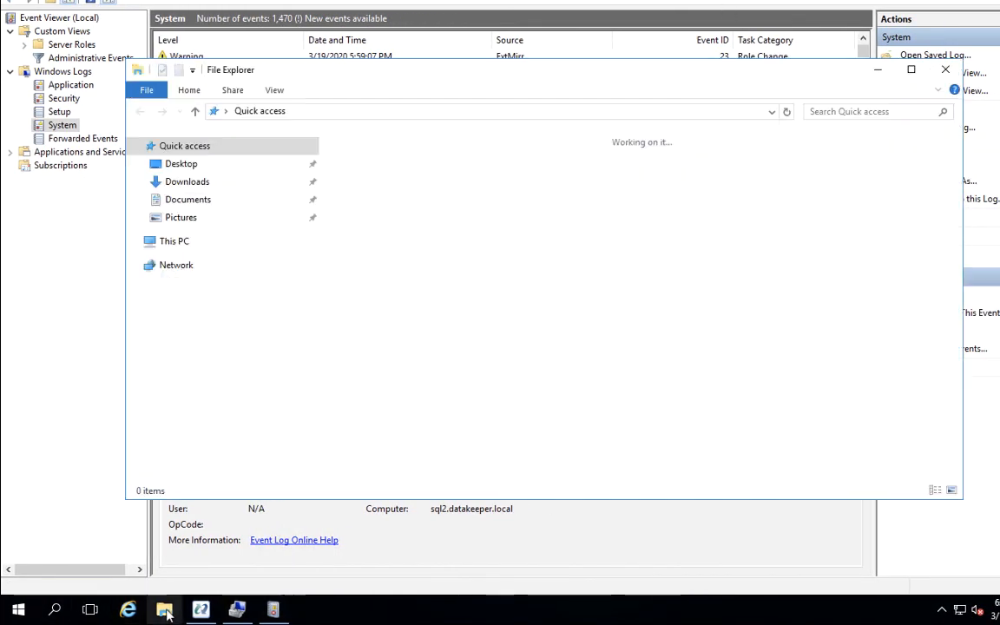
click(207, 405)
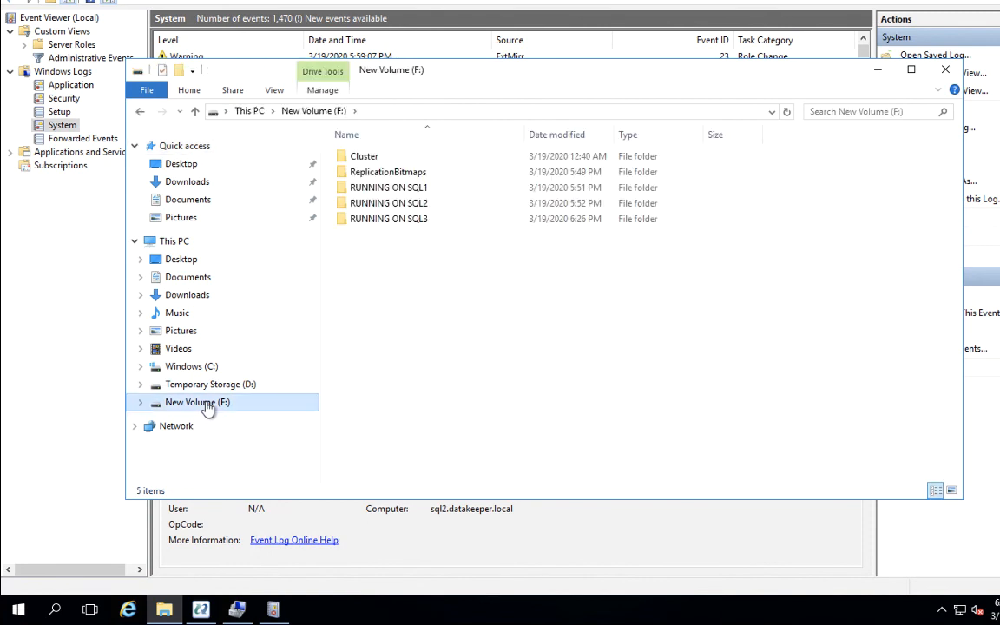
click(393, 222)
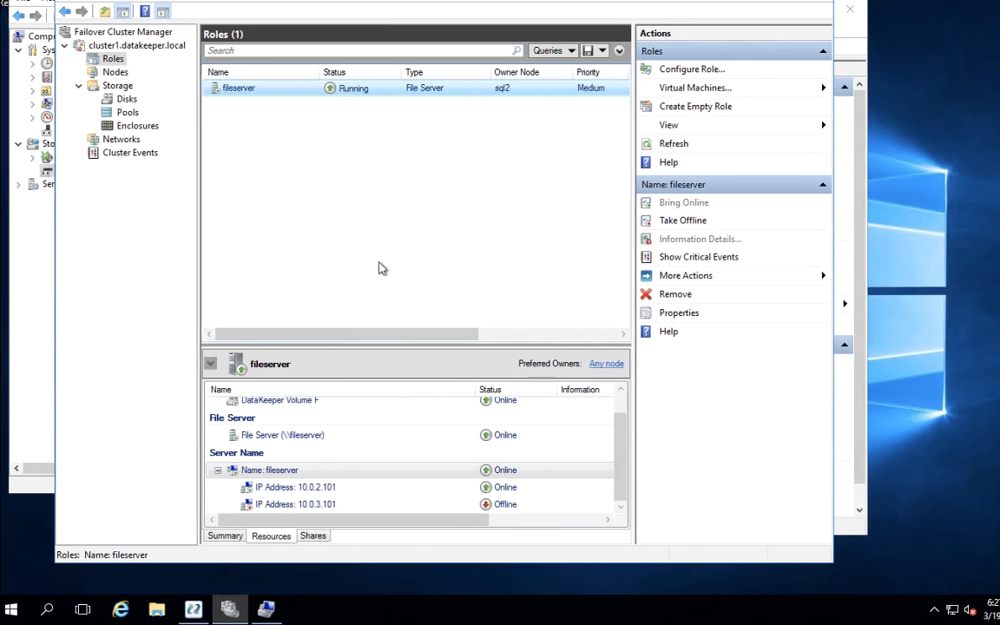
right_click(257, 91)
mouse_move(327, 154)
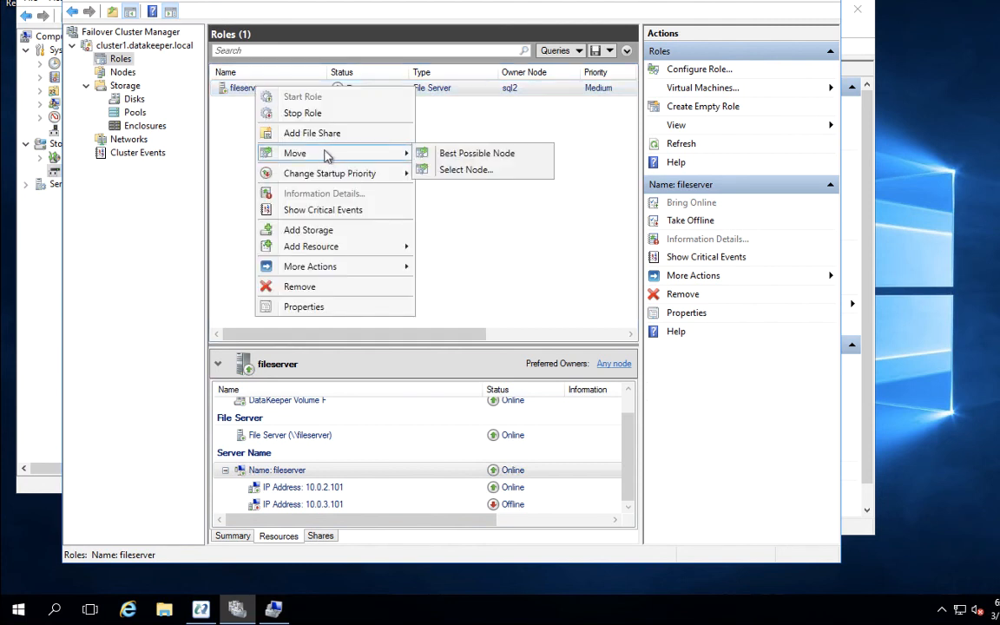
click(241, 195)
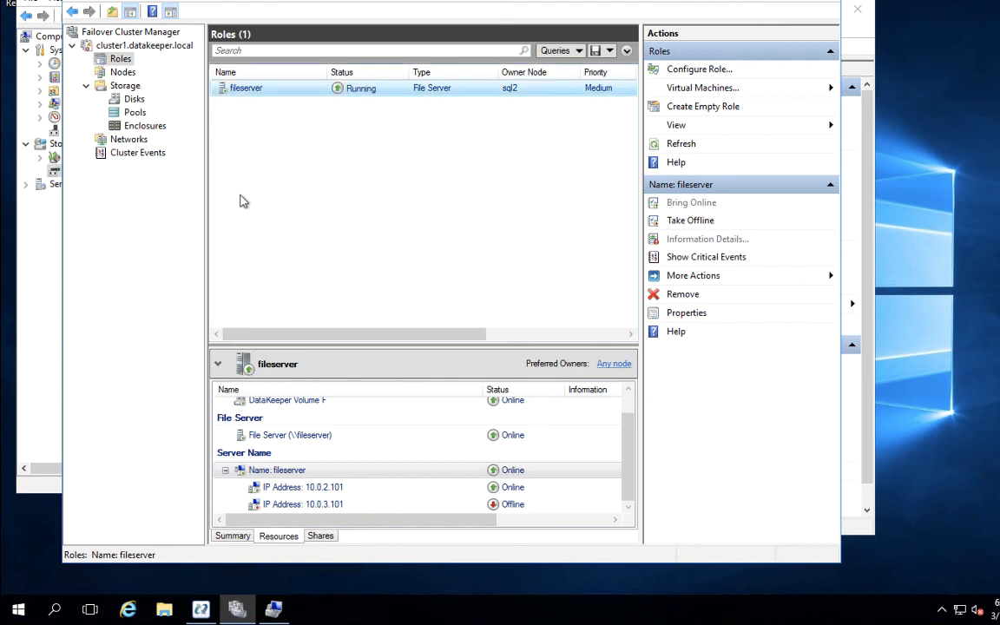
- Review the F Drive mirror's source and target in DataKeeper, and move the fileserver role to node sql1 in Failover Cluster Manager
click(194, 613)
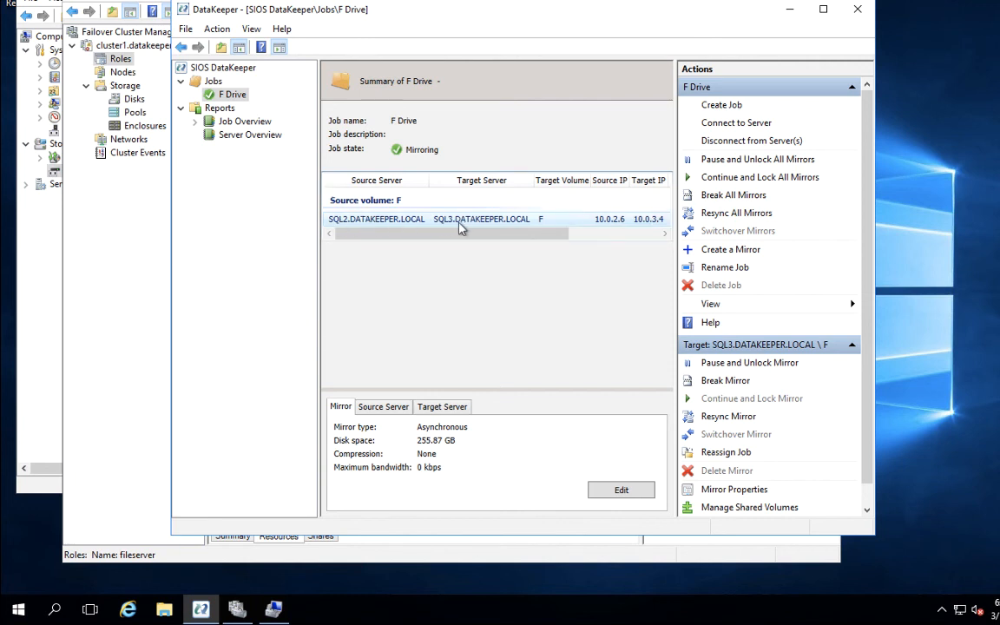
click(126, 257)
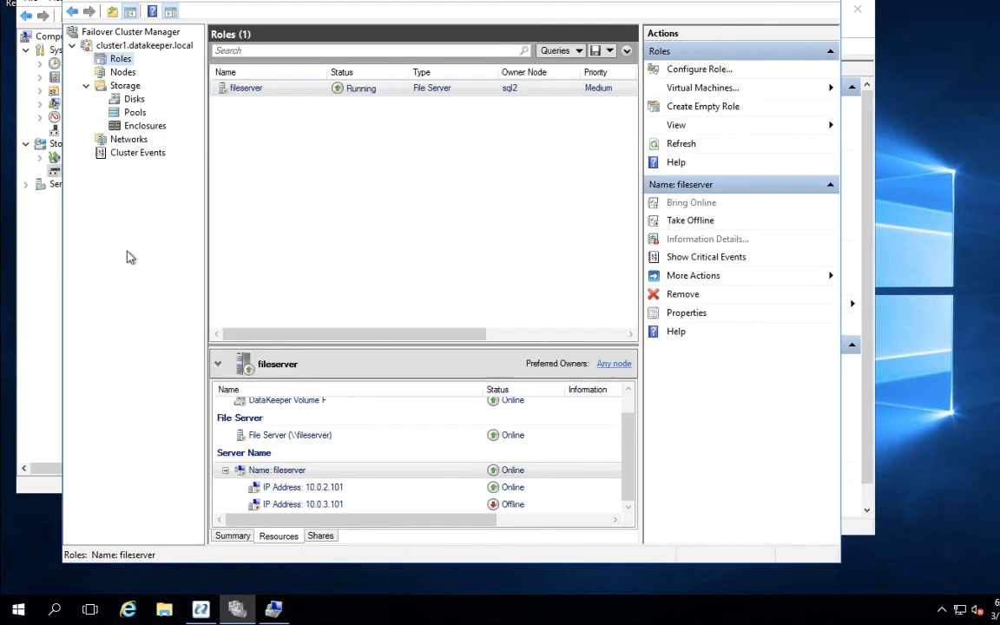
right_click(258, 95)
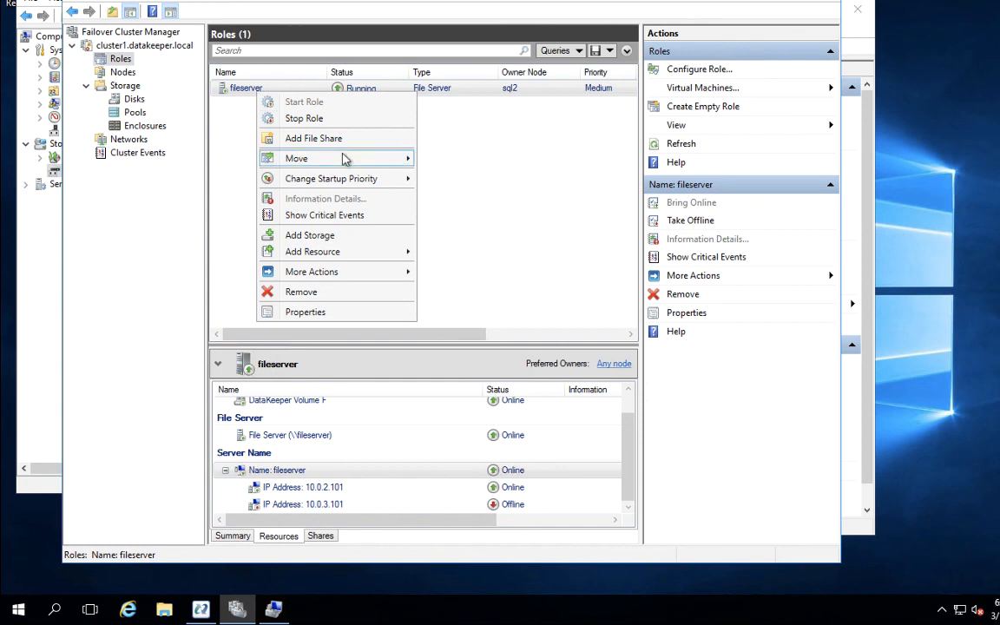
mouse_move(322, 158)
click(468, 175)
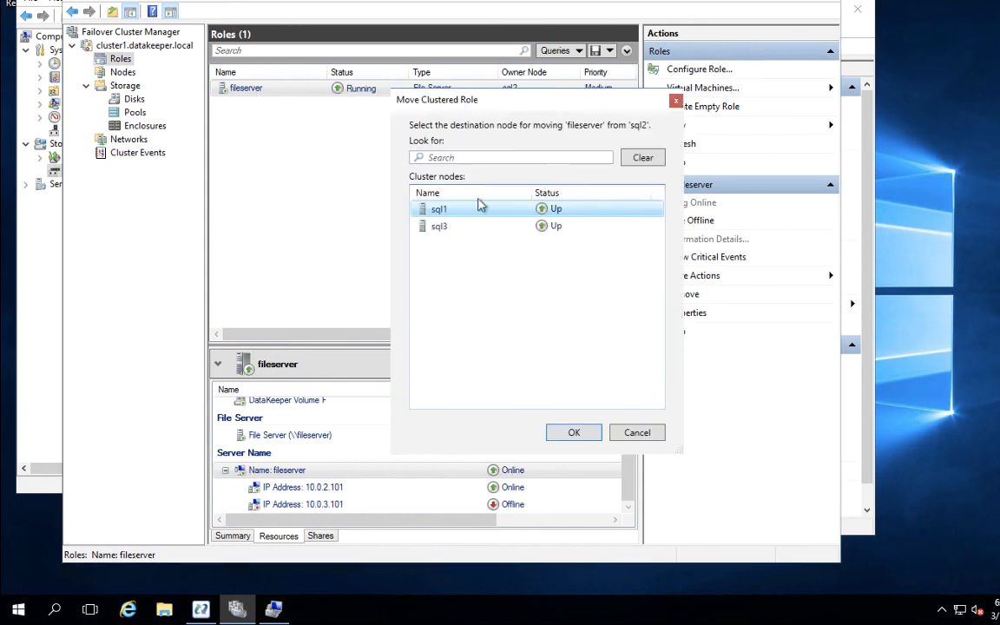
click(576, 432)
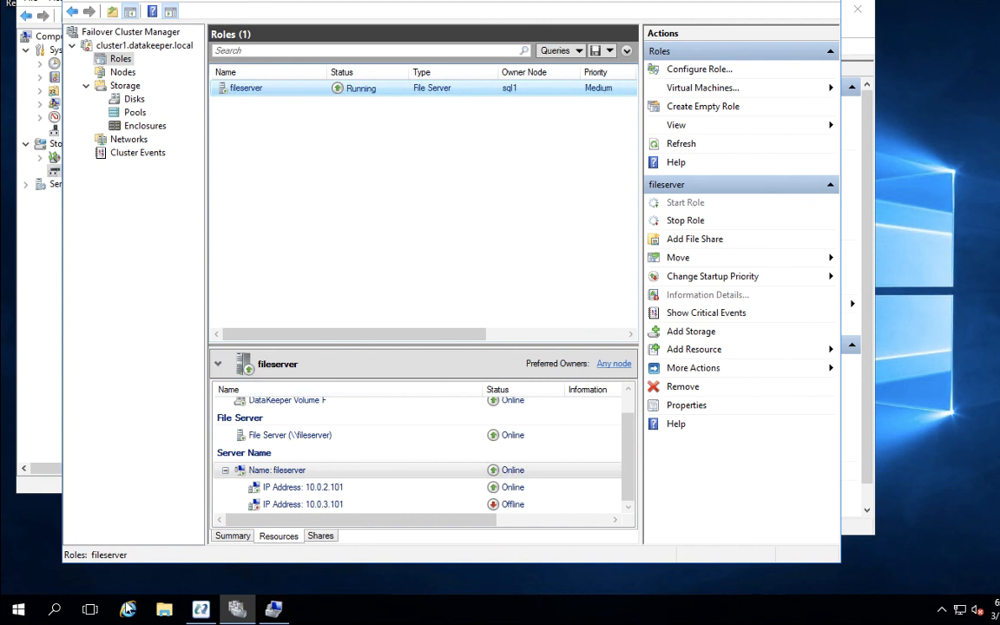
- On SQL1, check the folders on New Volume (F:) in File Explorer and return to Failover Cluster Manager
click(165, 611)
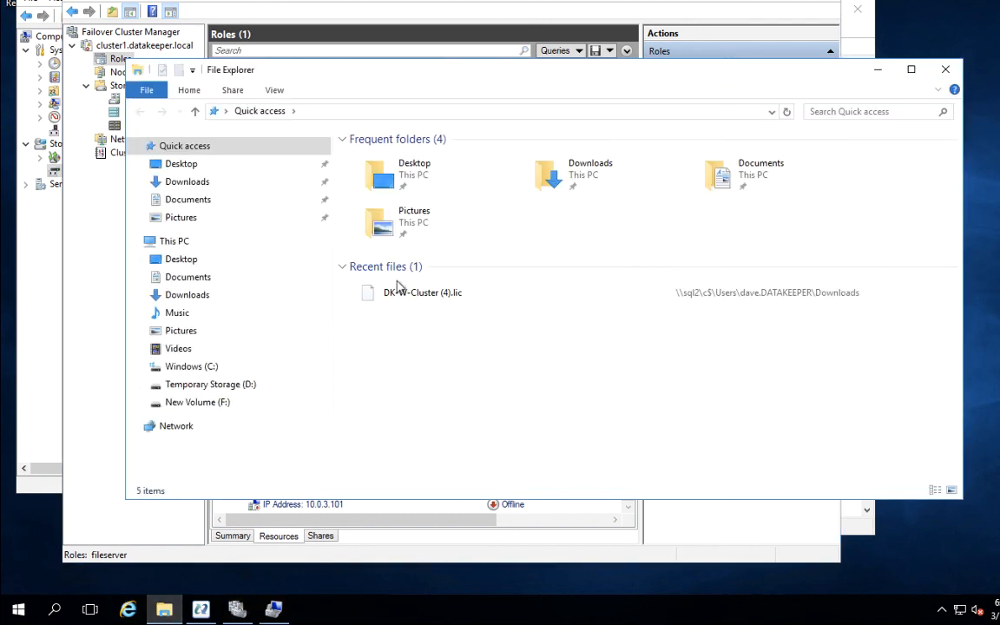
click(211, 404)
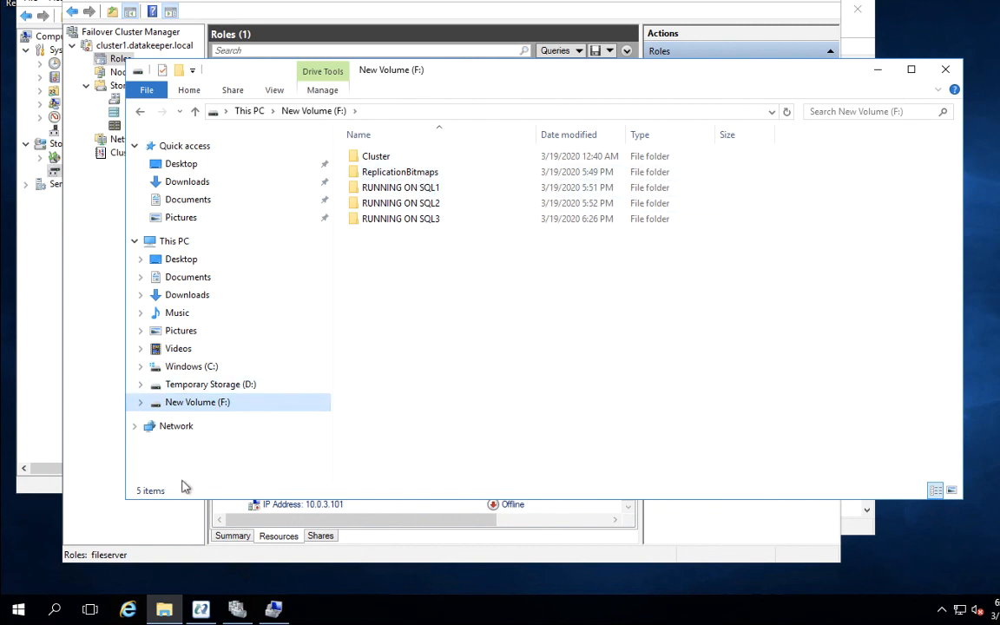
click(159, 518)
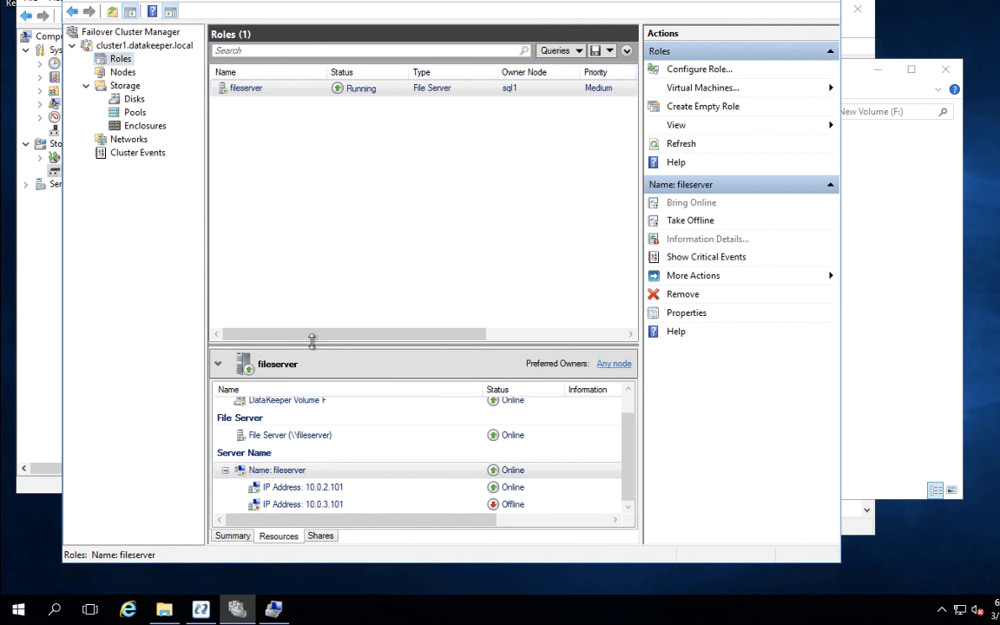
- Enlarge the resource details area of the fileserver role to show all its resources, and select the role
drag(312, 342, 318, 202)
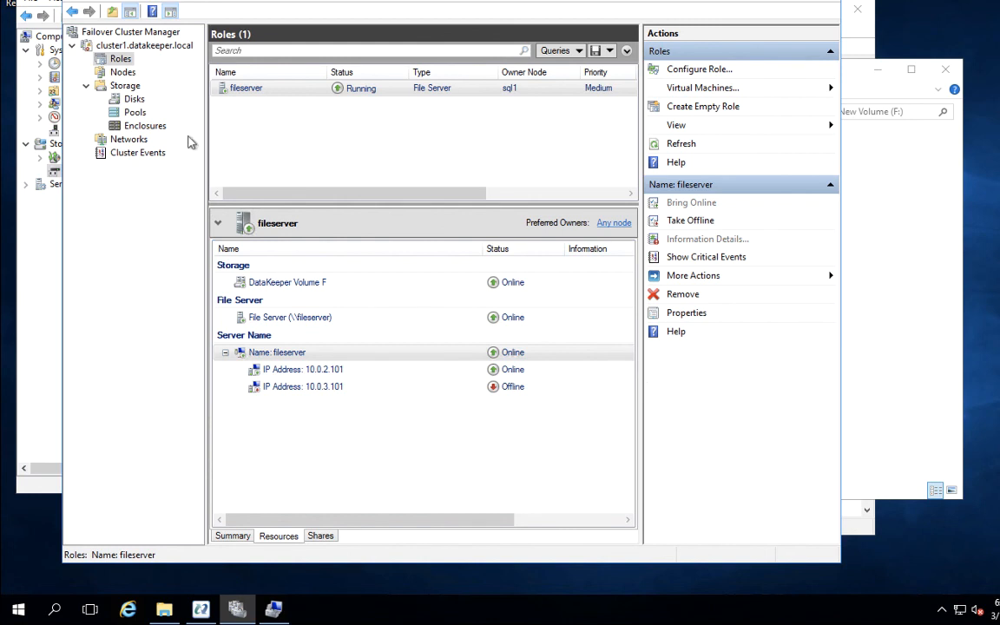
click(250, 92)
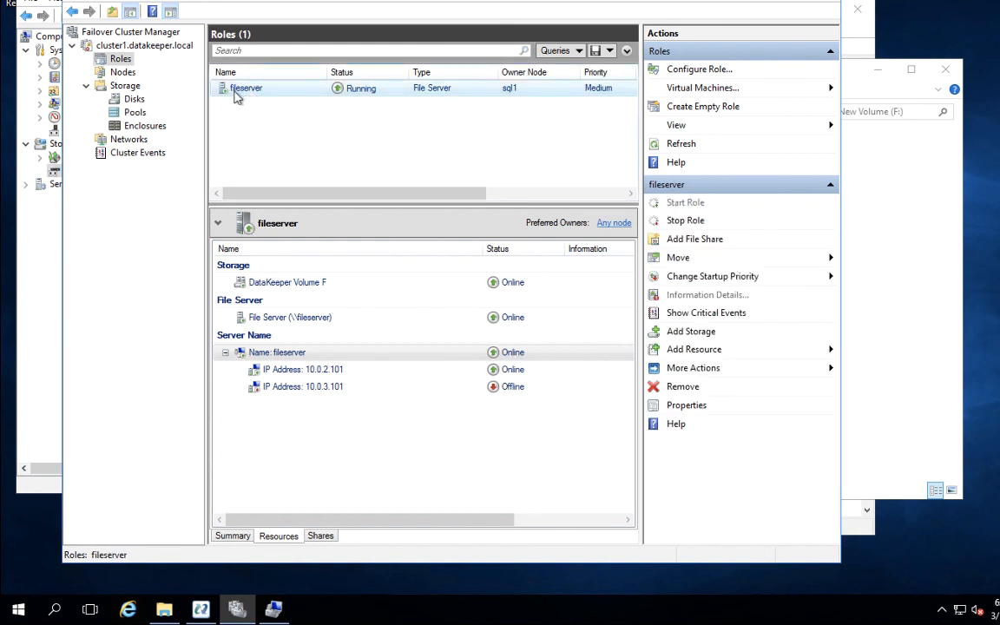